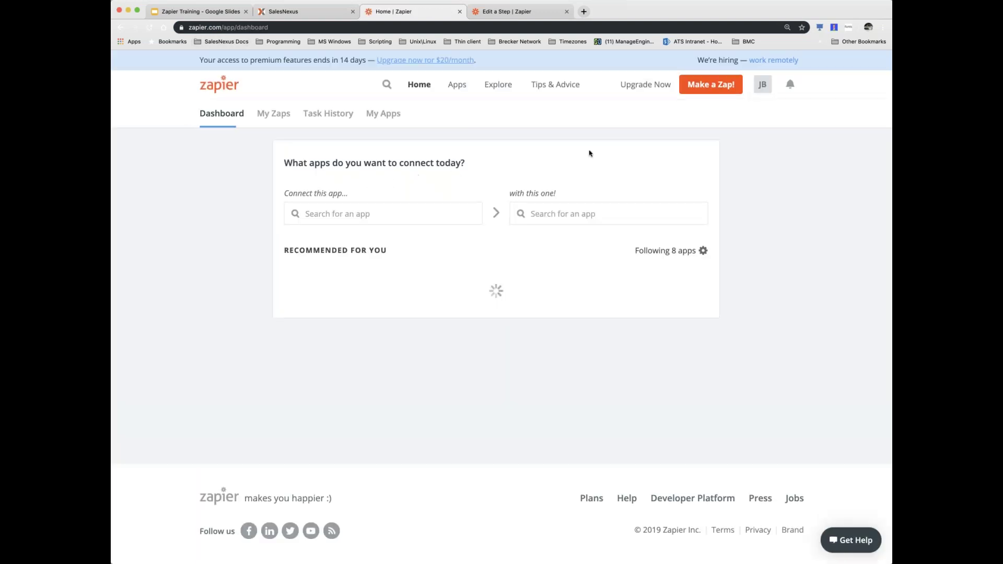
# - Log out of the current Zapier account and sign back in with a different Google account
pyautogui.click(762, 84)
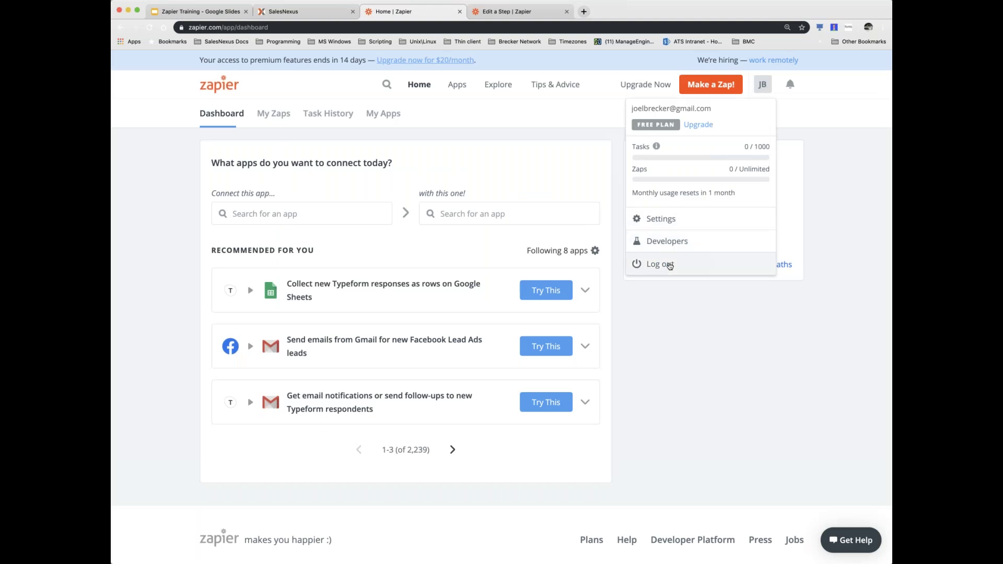
pyautogui.click(669, 264)
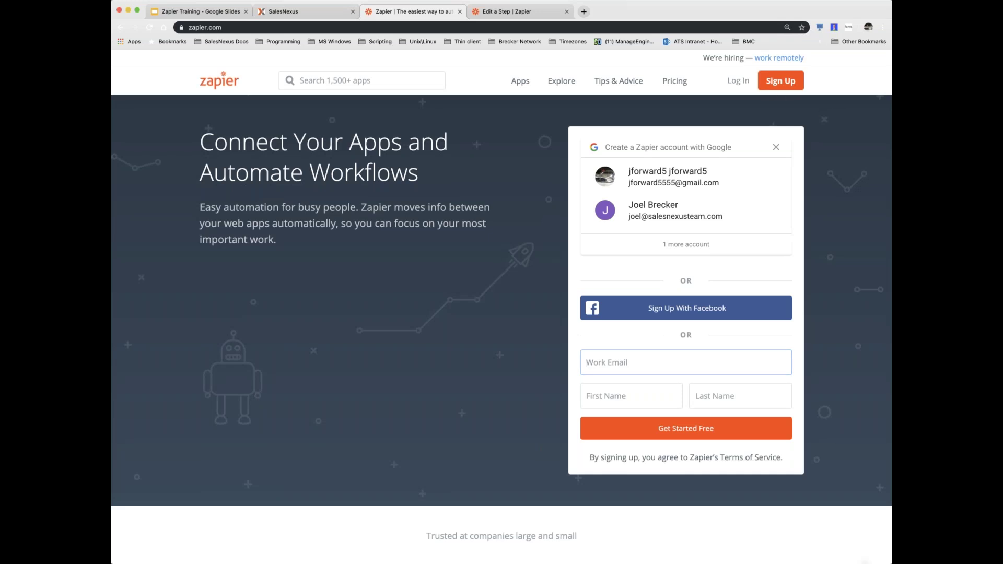
pyautogui.click(738, 81)
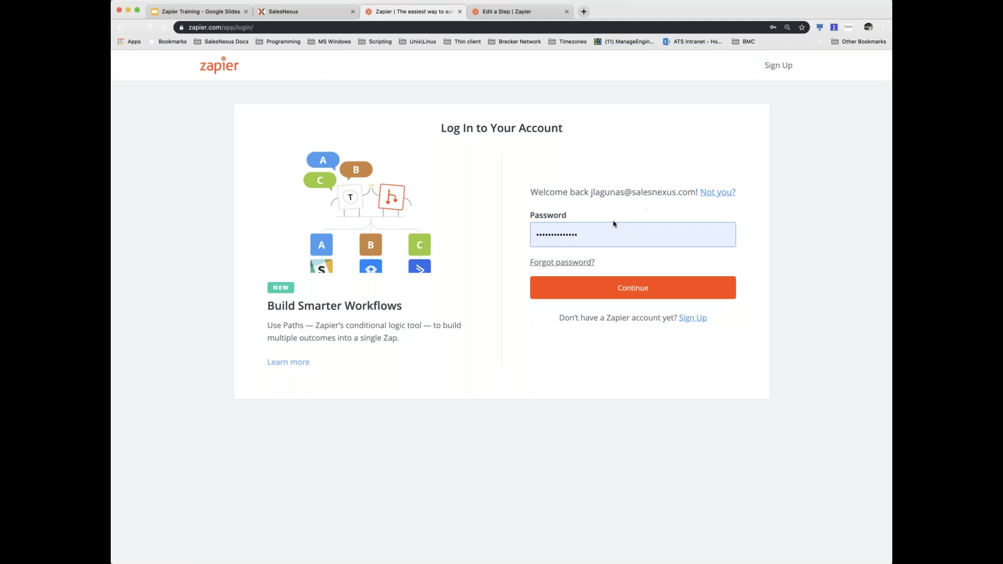
pyautogui.click(711, 194)
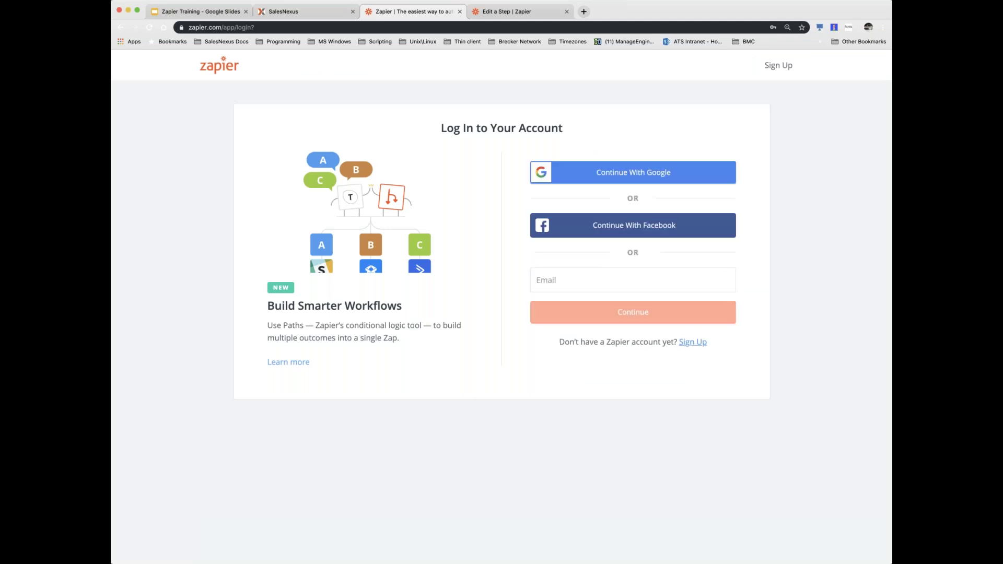
pyautogui.click(641, 173)
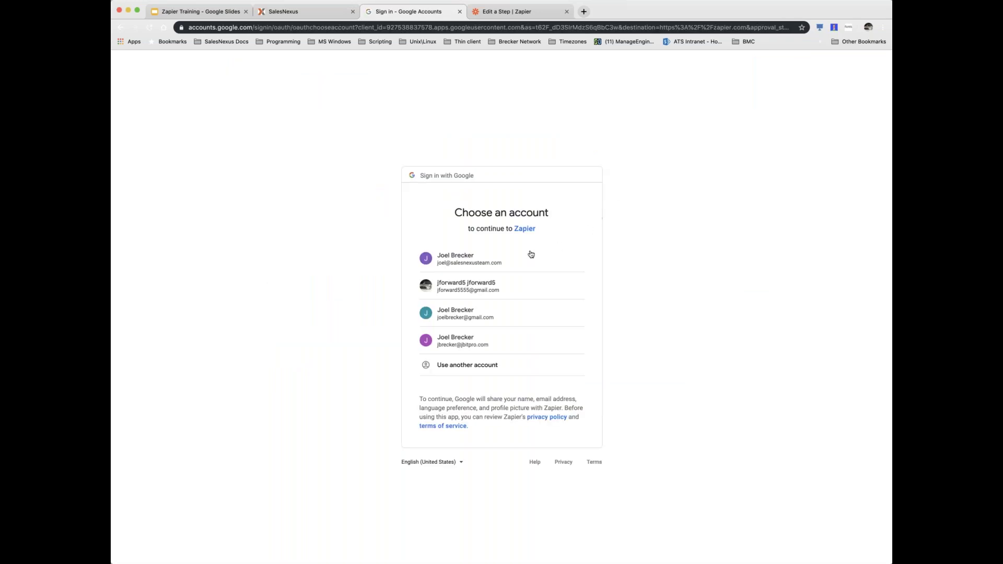
pyautogui.click(479, 314)
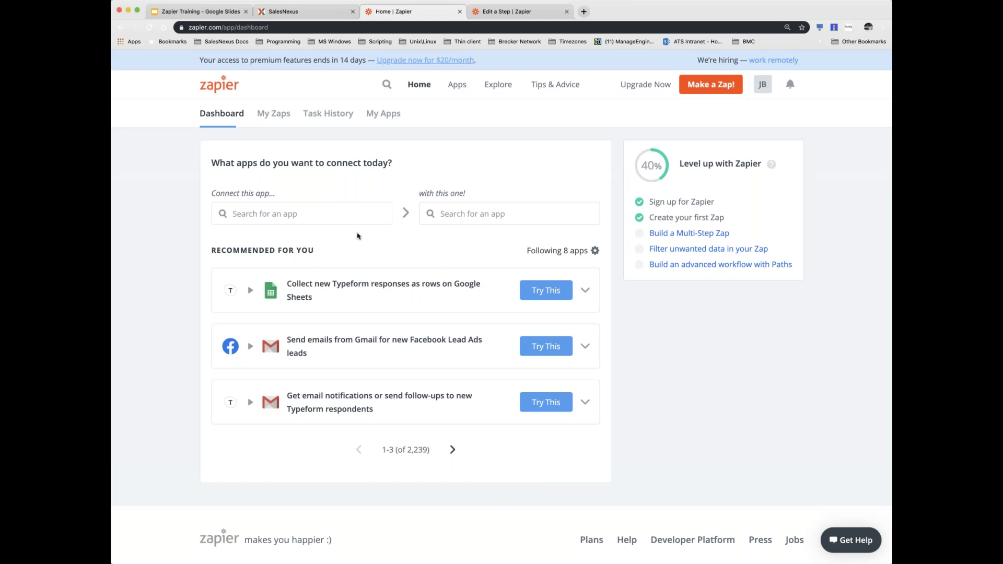
# - Replace the first Zendesk pick with Google Sheets as the app to connect, then open a new tab
pyautogui.click(324, 212)
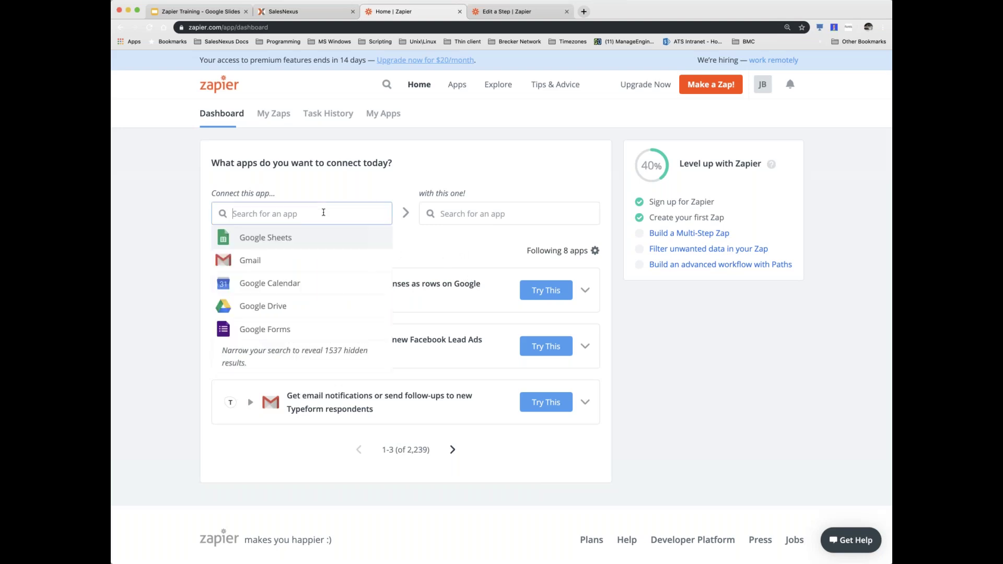
pyautogui.write('ze')
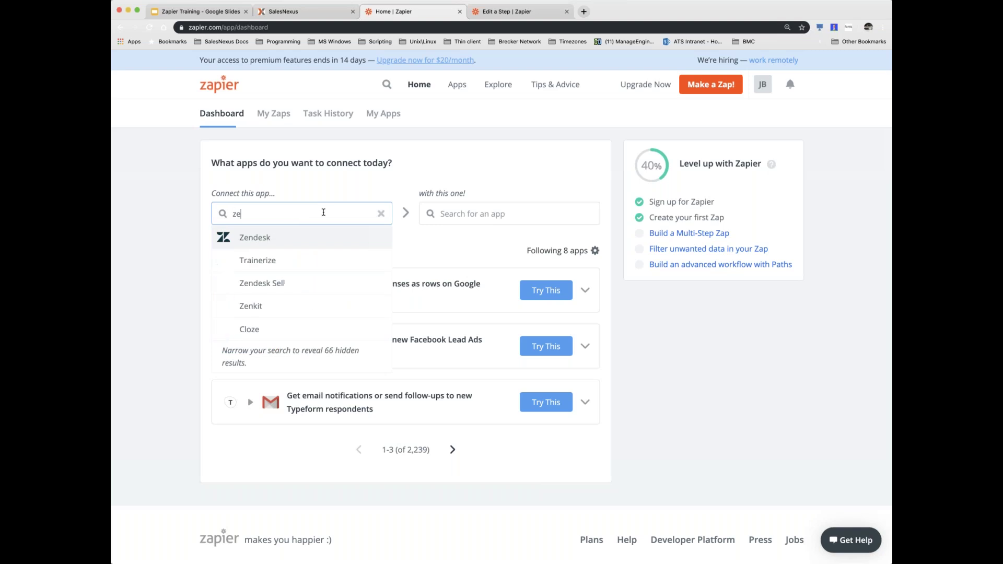
pyautogui.click(254, 247)
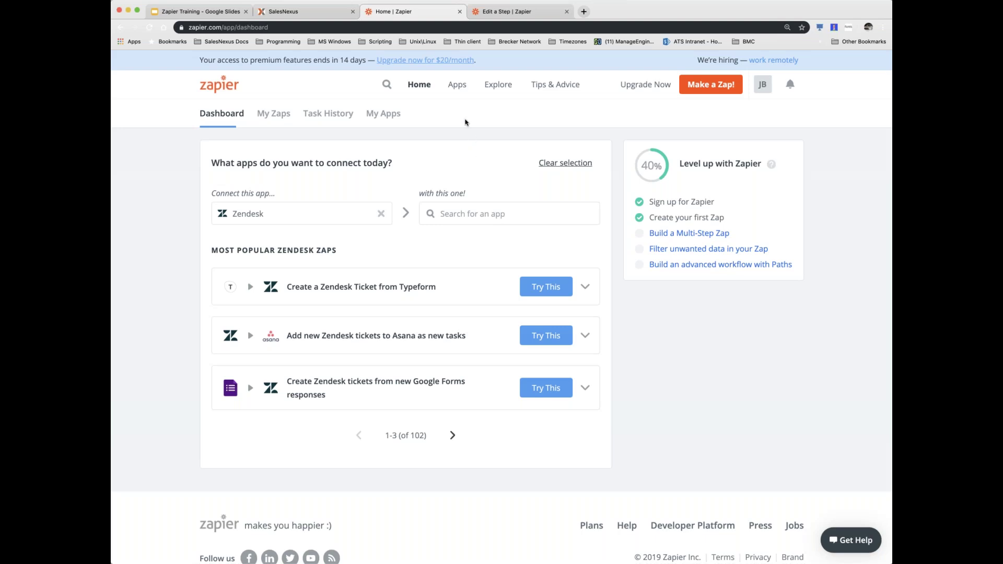
pyautogui.click(381, 213)
pyautogui.click(307, 213)
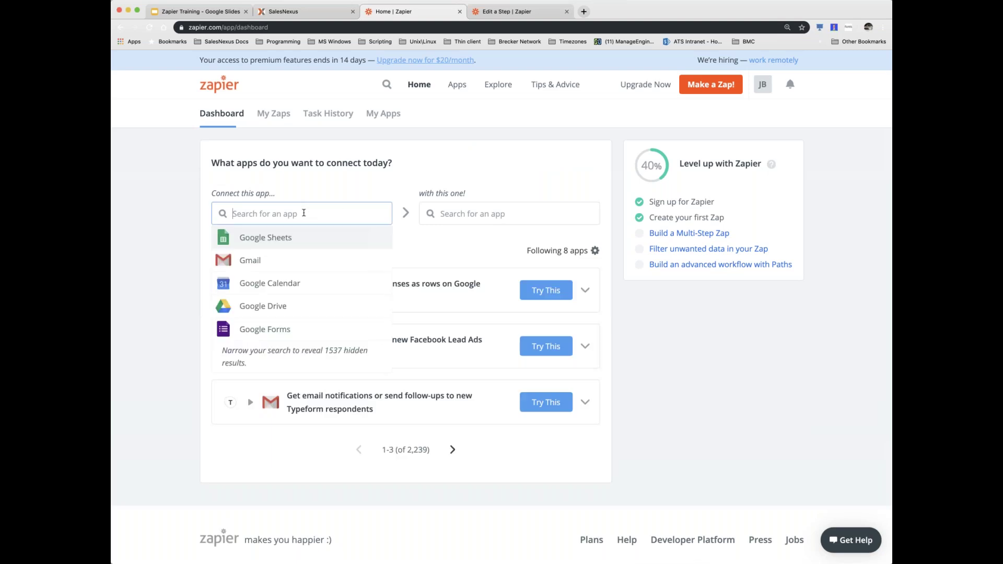
pyautogui.click(263, 238)
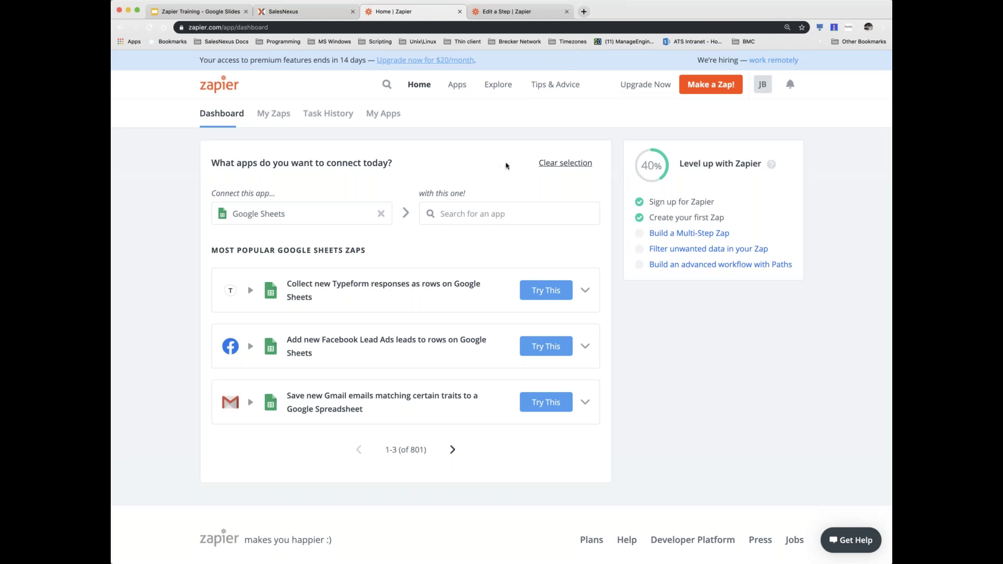
pyautogui.click(583, 11)
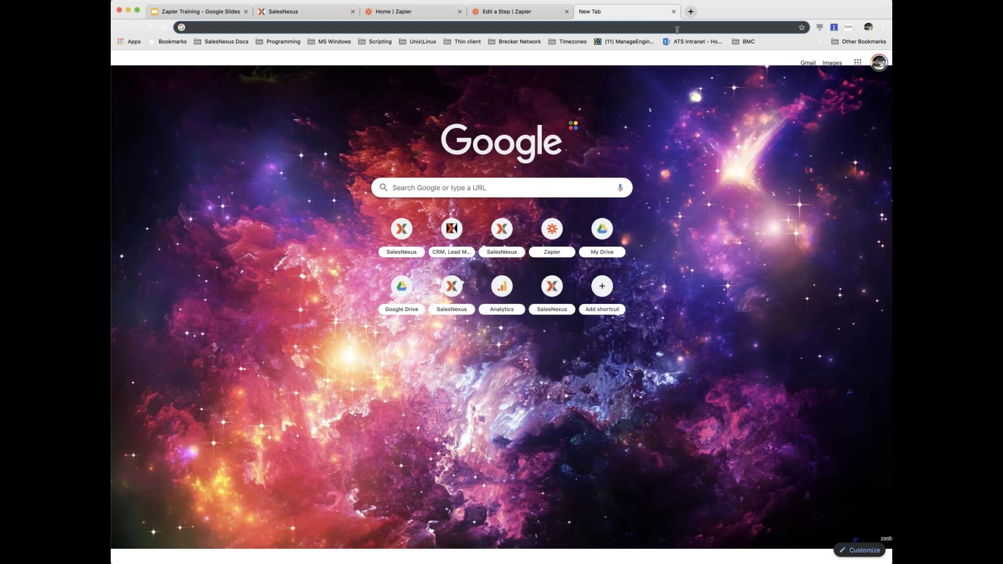
# - Go to Google Drive, switch to the other Google account, and open its Untitled spreadsheet
pyautogui.write('drive')
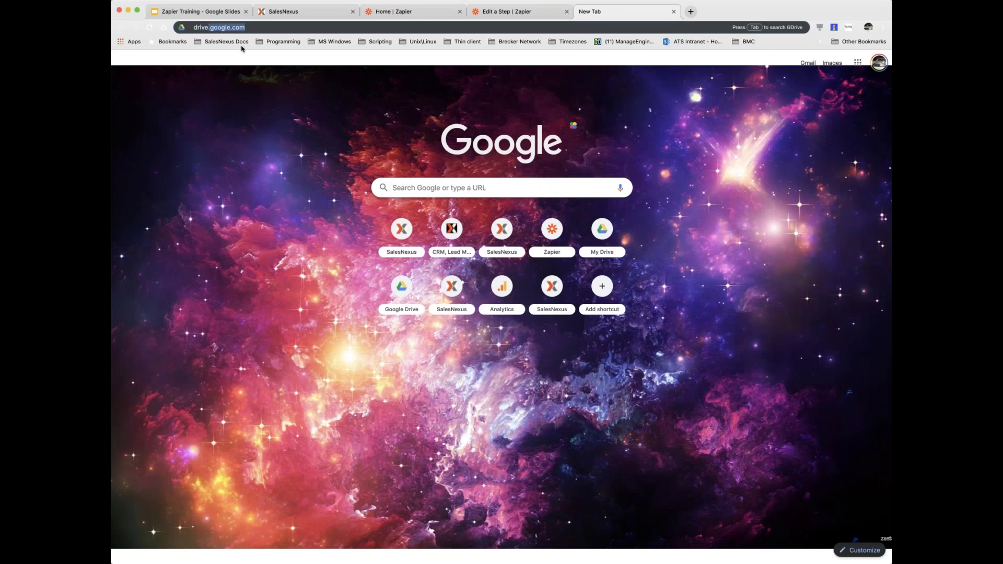
pyautogui.press('Return')
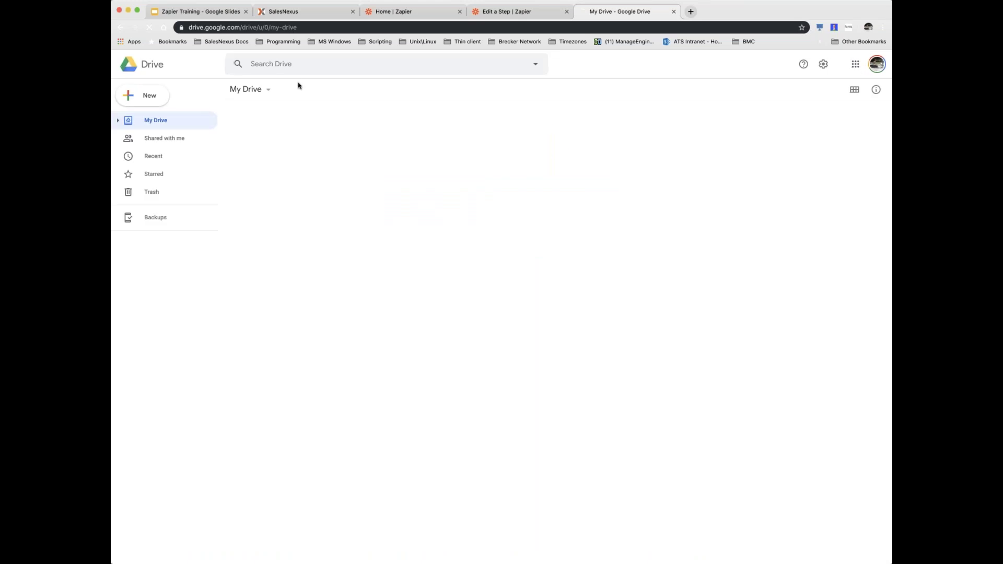
pyautogui.click(877, 63)
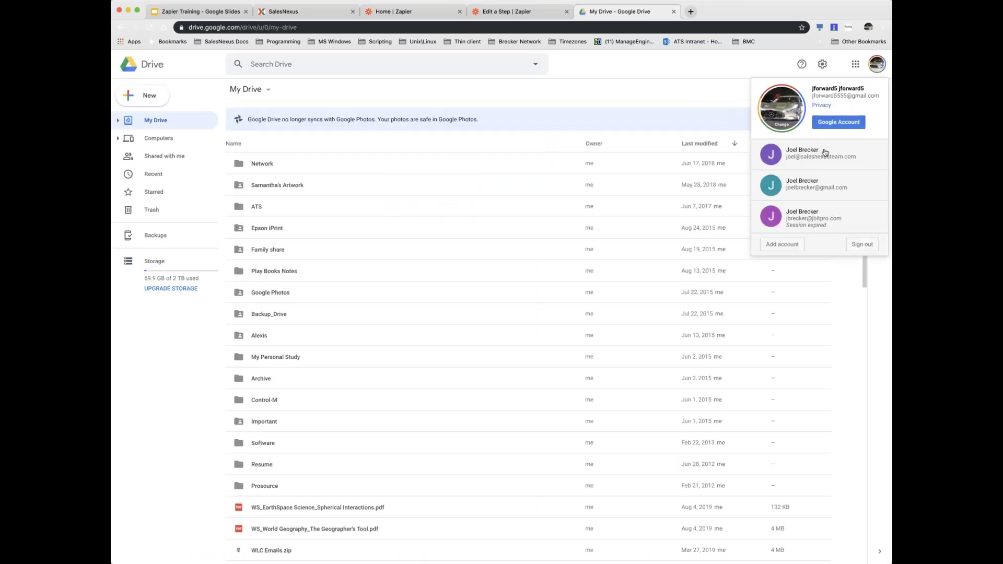
pyautogui.click(810, 191)
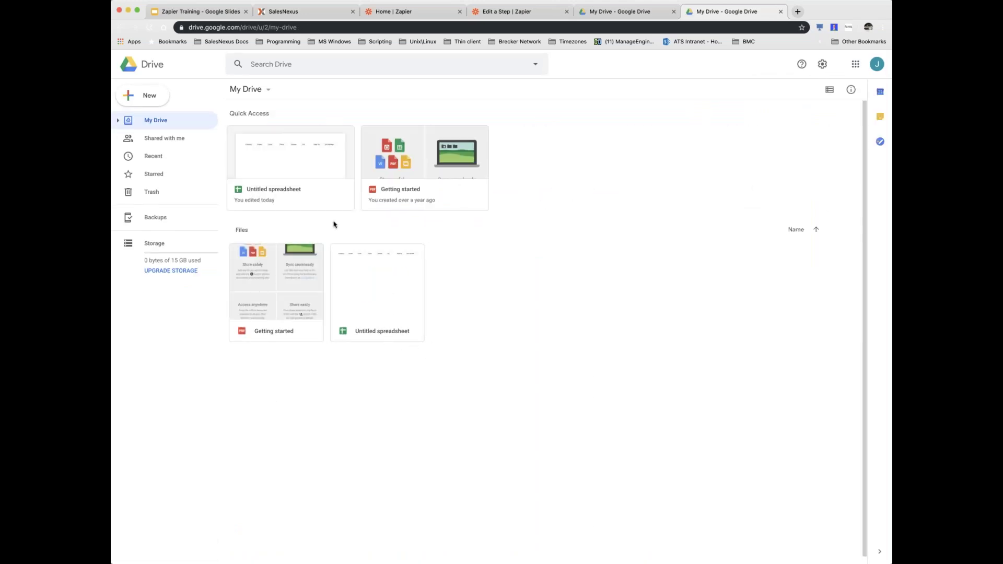
pyautogui.click(299, 182)
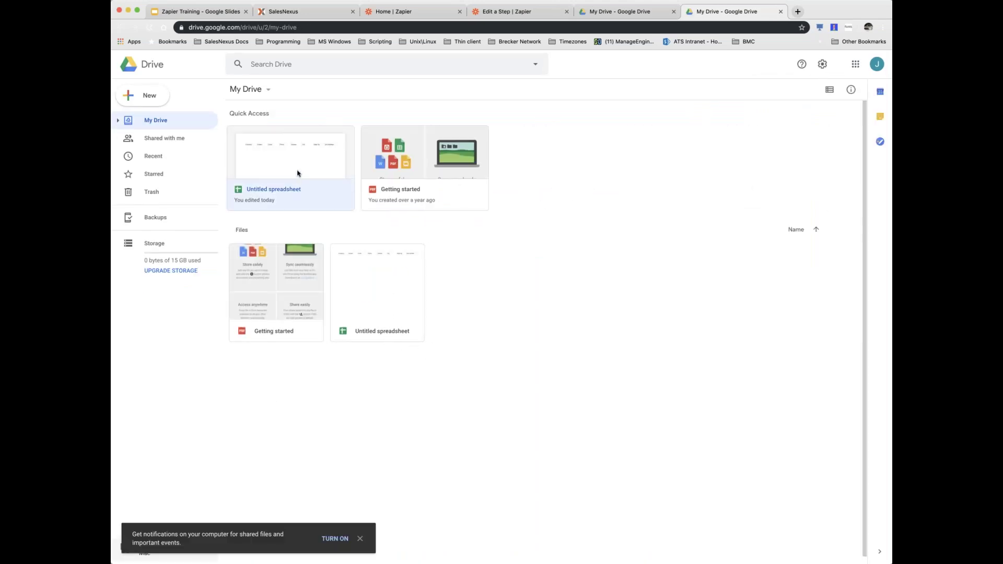
pyautogui.doubleClick(298, 173)
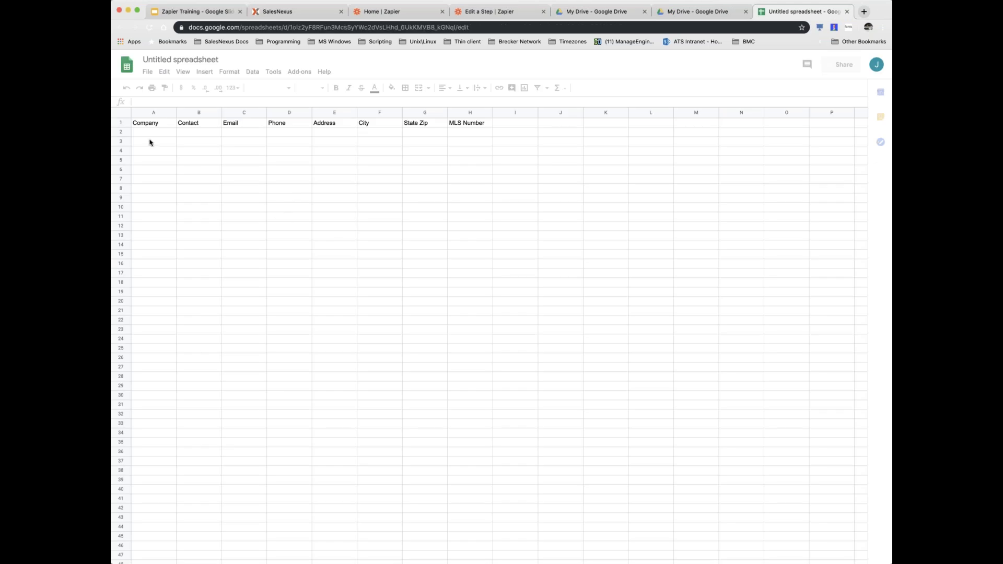
# - Rename the spreadsheet with headers Company through MLS Number to 'Contact List' and go back to Zapier
pyautogui.moveTo(139, 123); pyautogui.dragTo(477, 127)
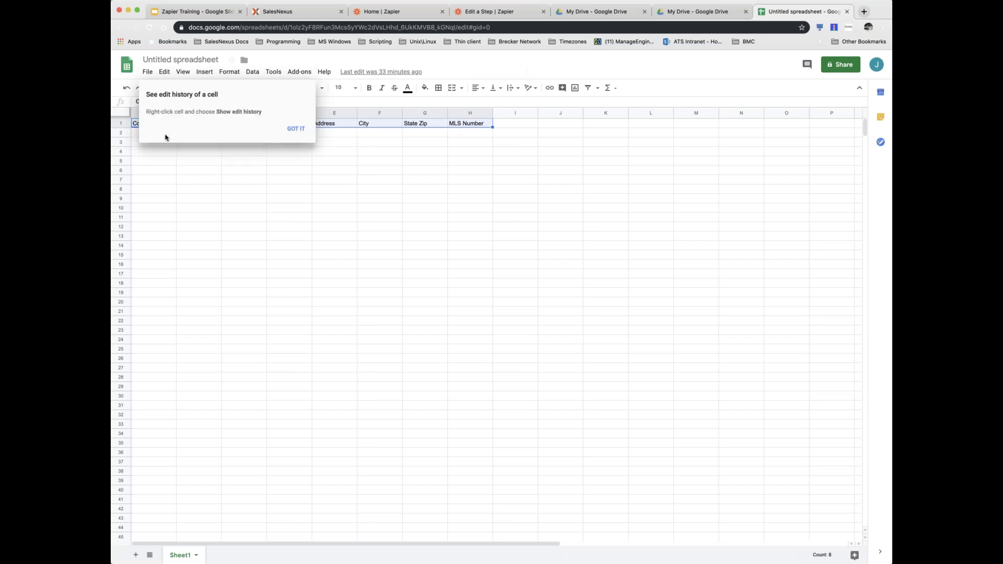
pyautogui.click(295, 129)
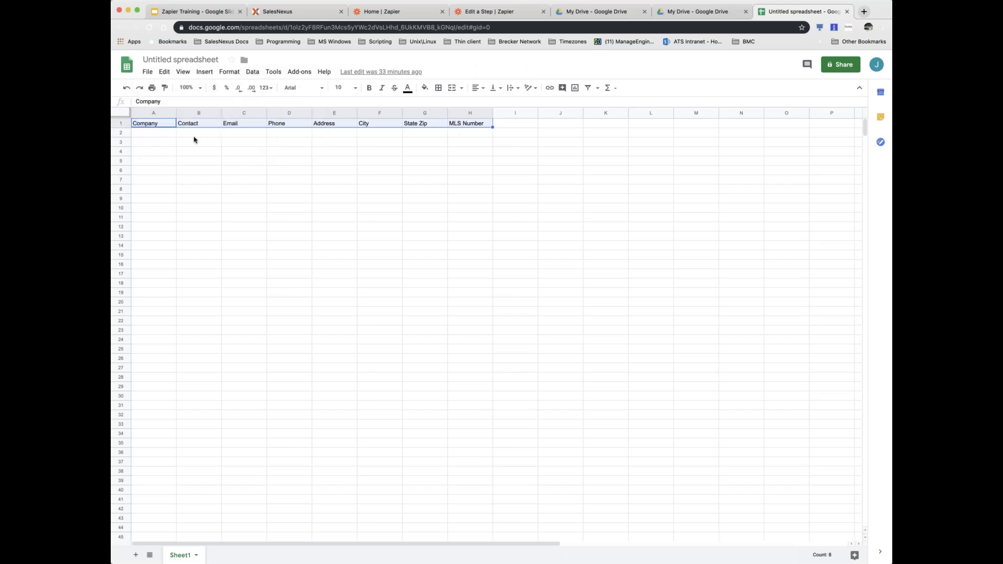
pyautogui.click(199, 61)
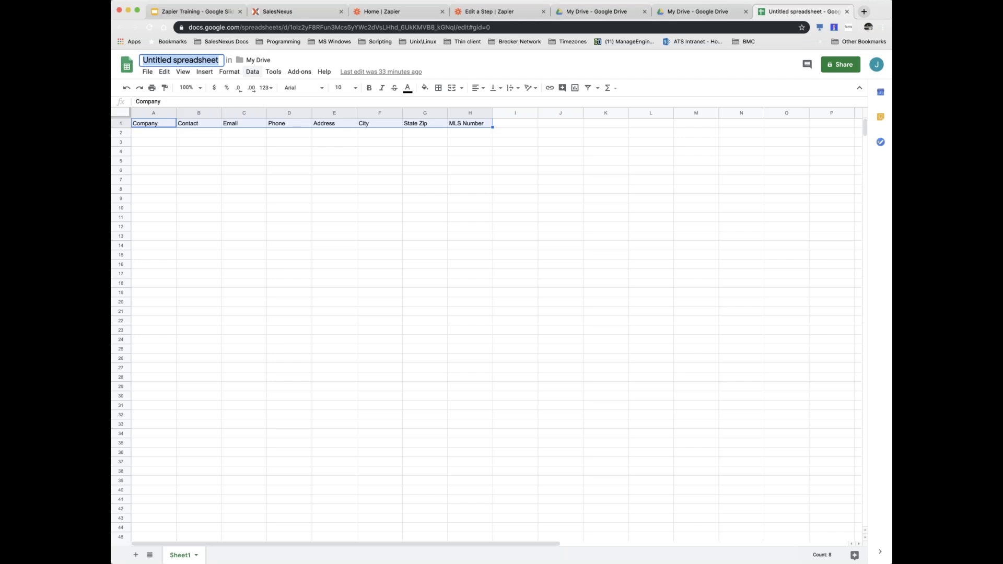
pyautogui.write('Contac')
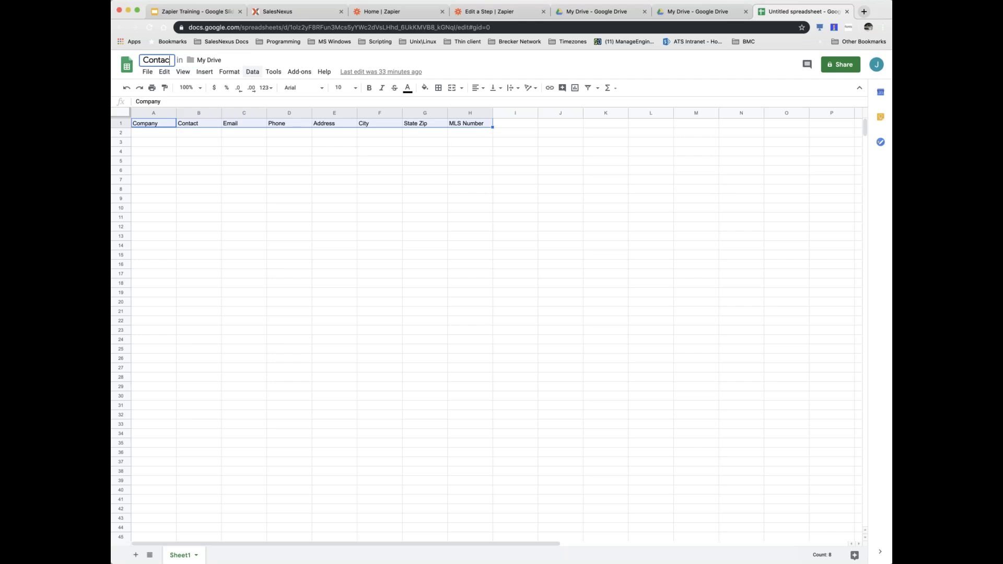
pyautogui.write('t List')
pyautogui.press('Return')
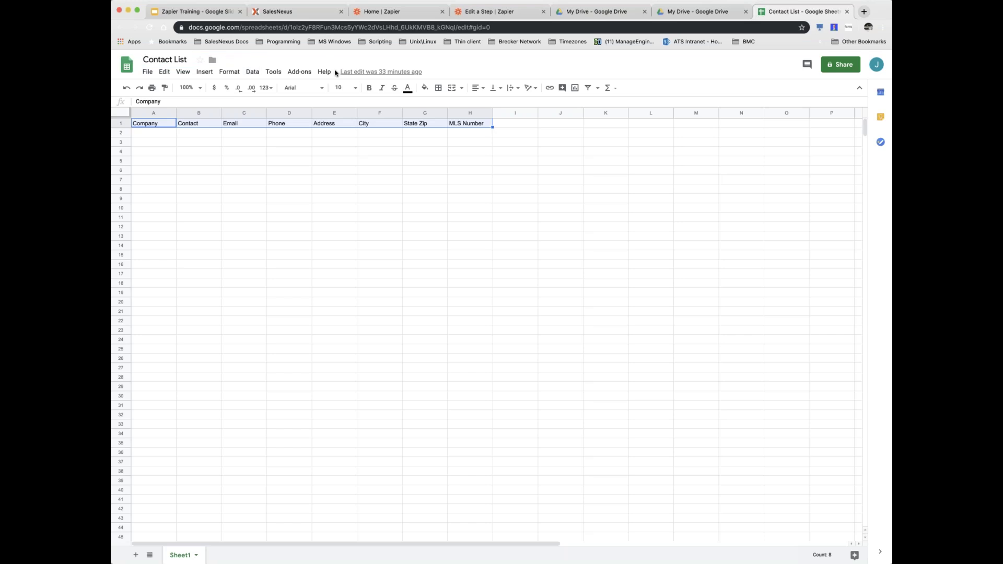
pyautogui.click(160, 135)
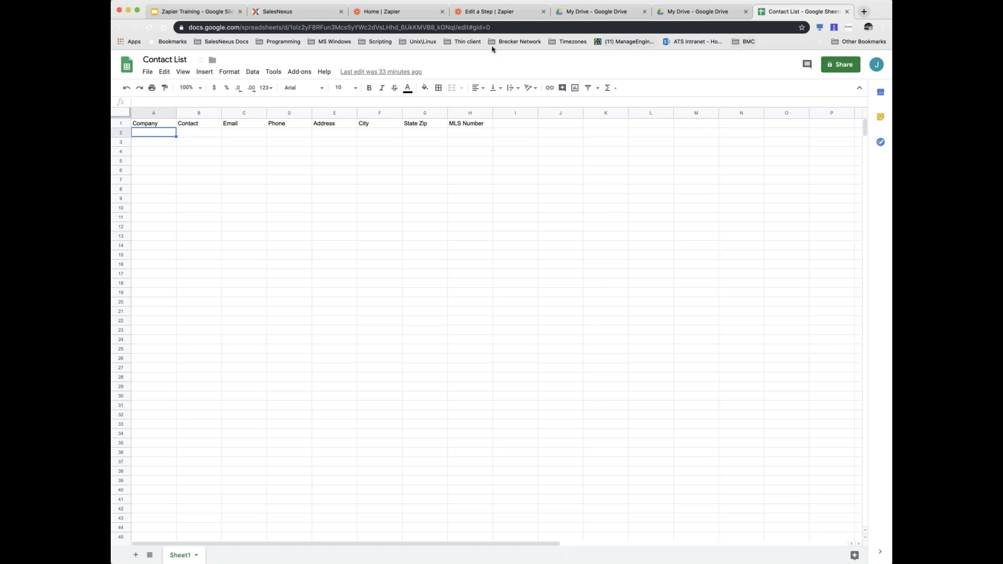
pyautogui.click(416, 14)
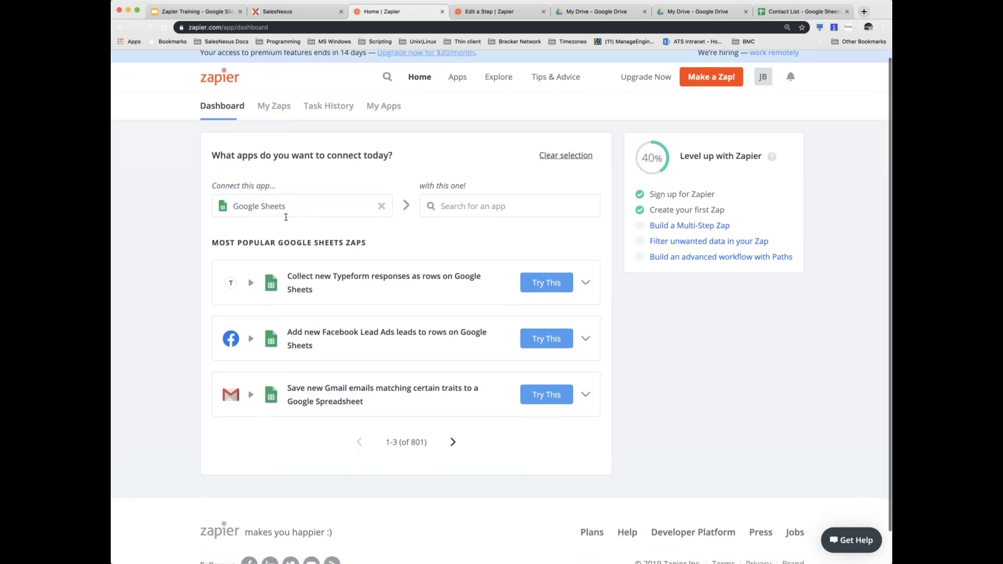
# - Leave the second-app field empty and start a new Zap from the dashboard
pyautogui.click(465, 213)
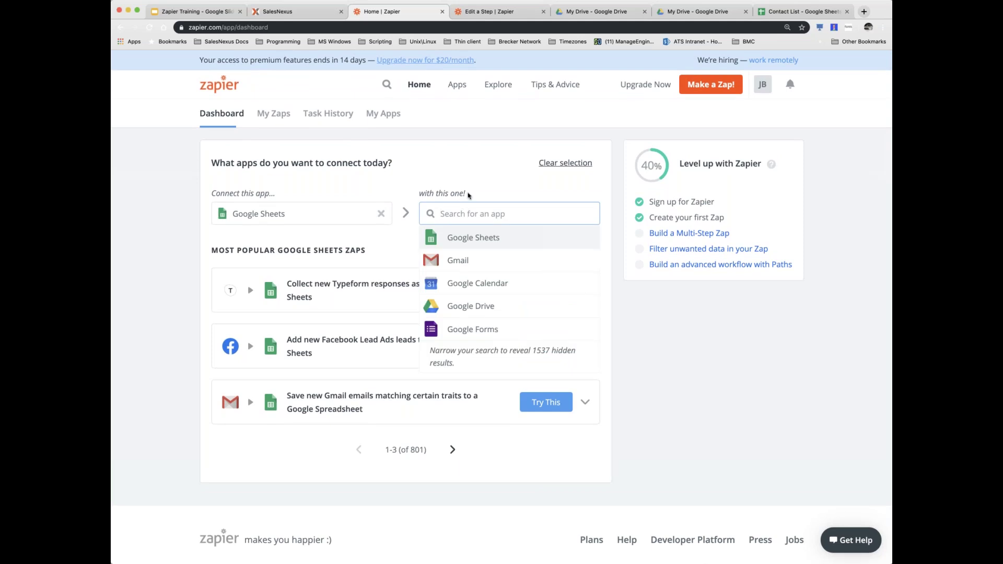
pyautogui.click(469, 195)
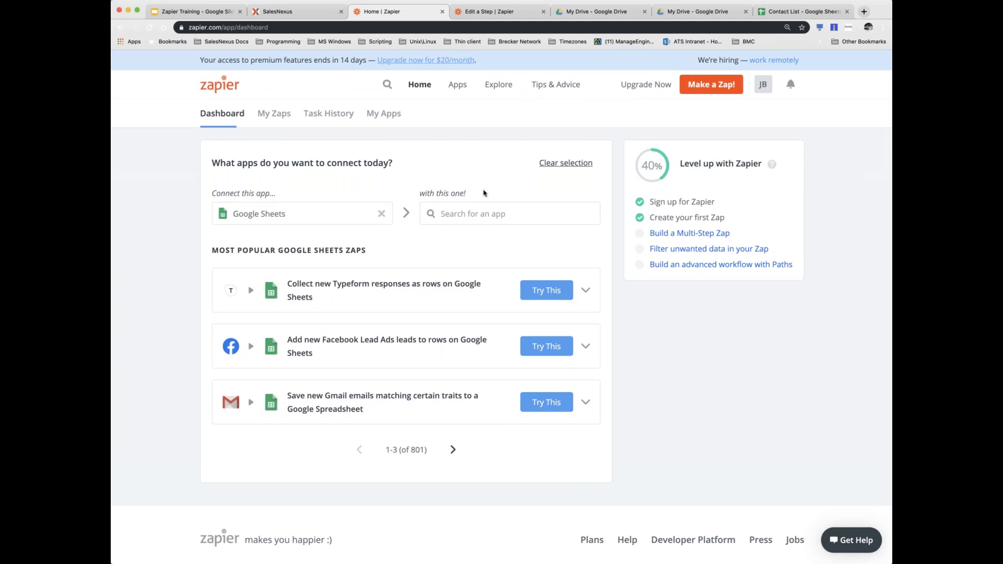
pyautogui.click(711, 84)
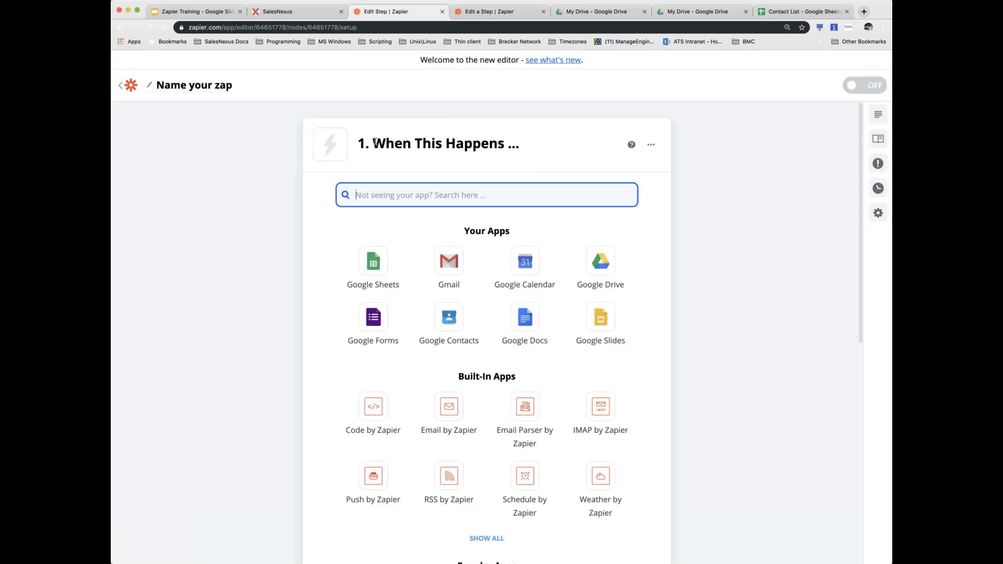
# - Return to My Zaps, start another new Zap, and choose Google Sheets as the trigger app
pyautogui.click(131, 89)
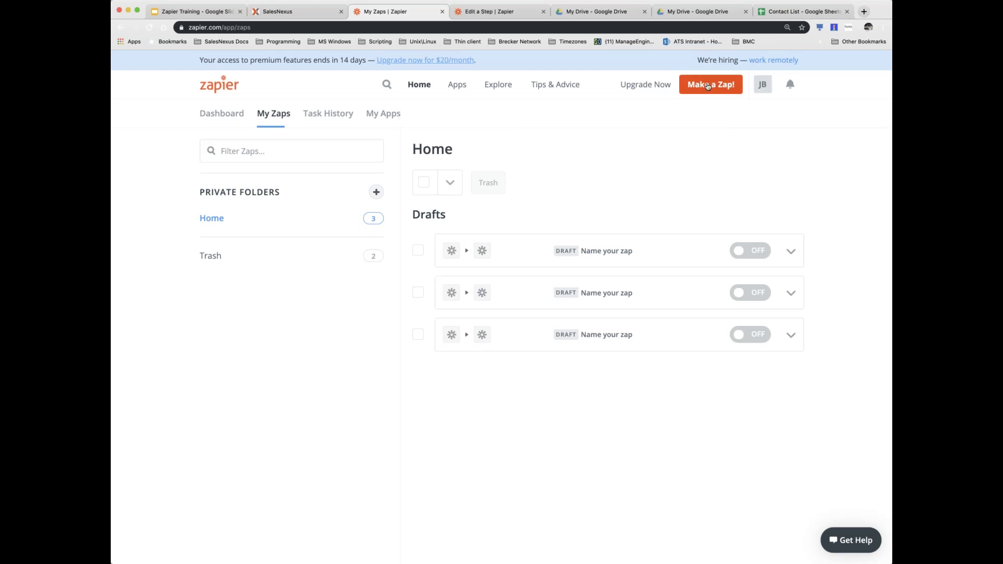
pyautogui.click(708, 87)
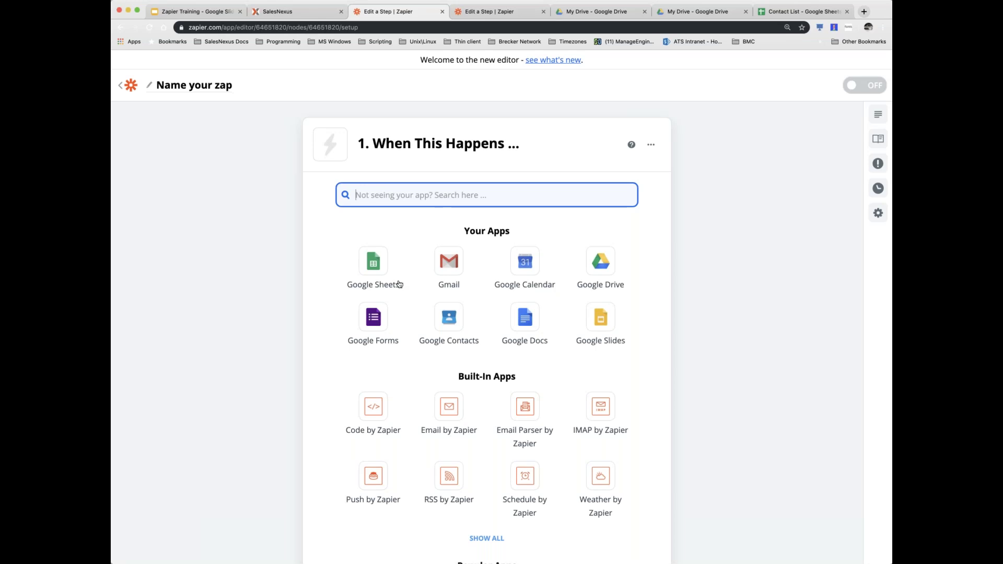
pyautogui.click(374, 264)
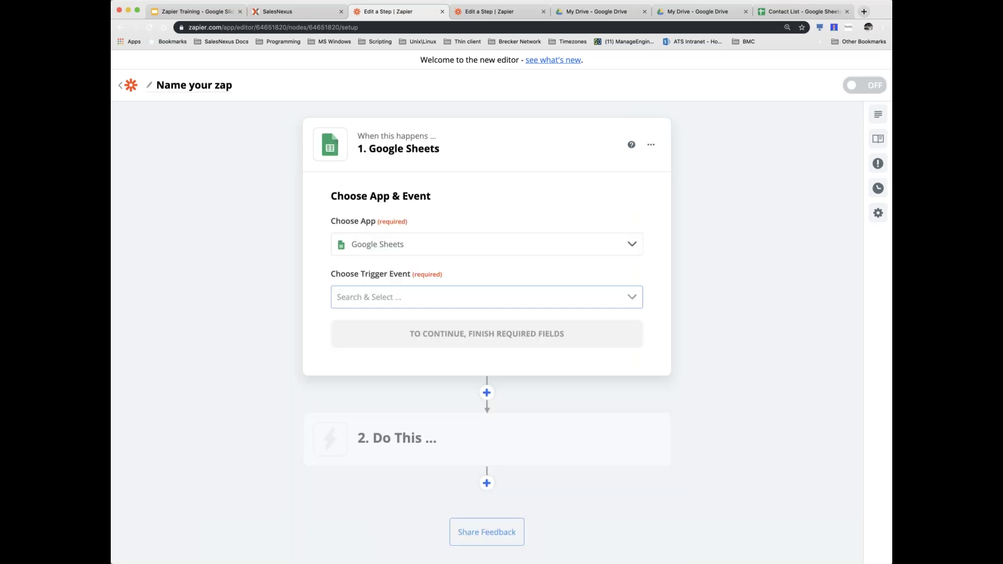
# - Choose New or Updated Spreadsheet Row as the Google Sheets trigger event
pyautogui.scroll(-1, 360, 276)
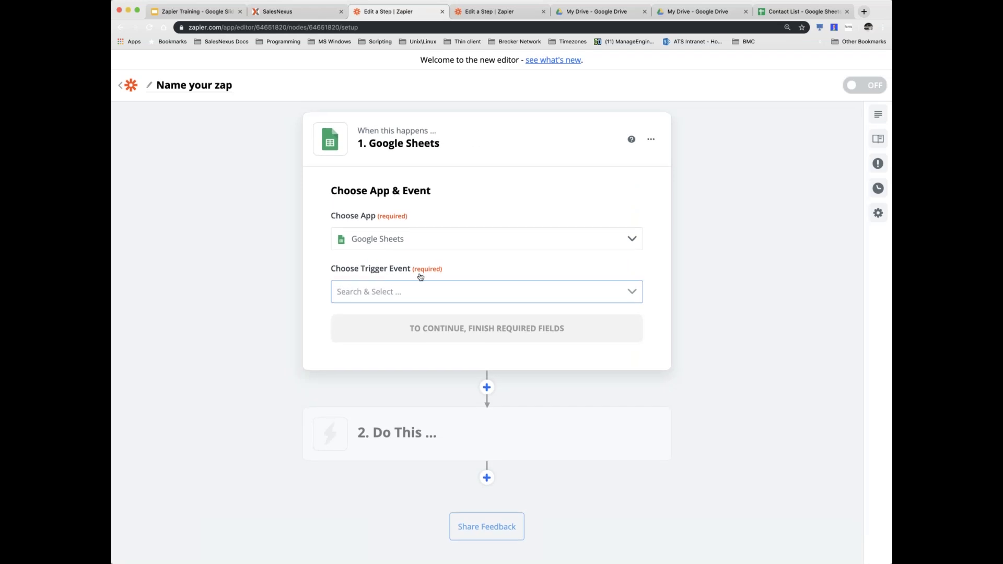
pyautogui.scroll(1, 421, 277)
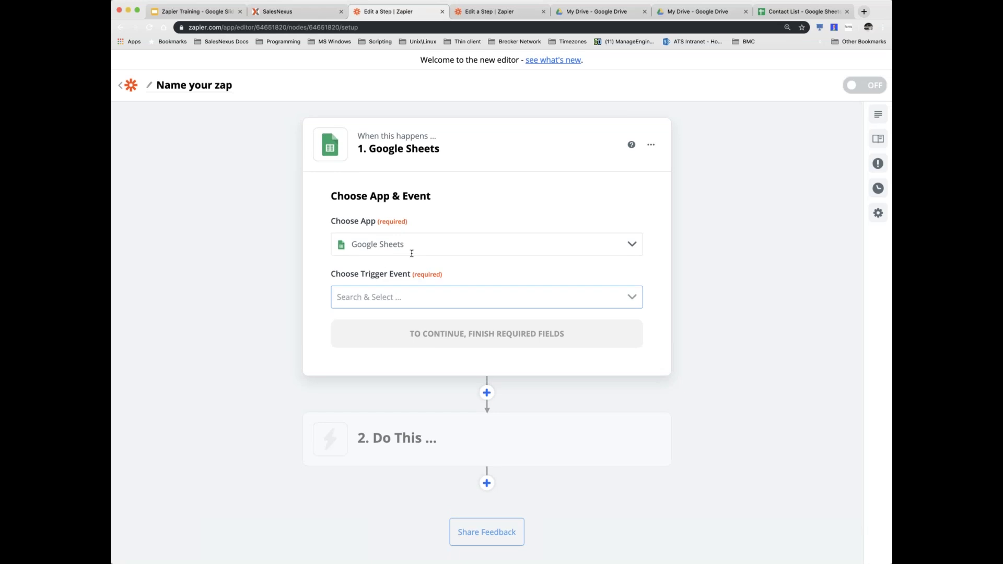
pyautogui.click(631, 298)
pyautogui.scroll(-3, 605, 316)
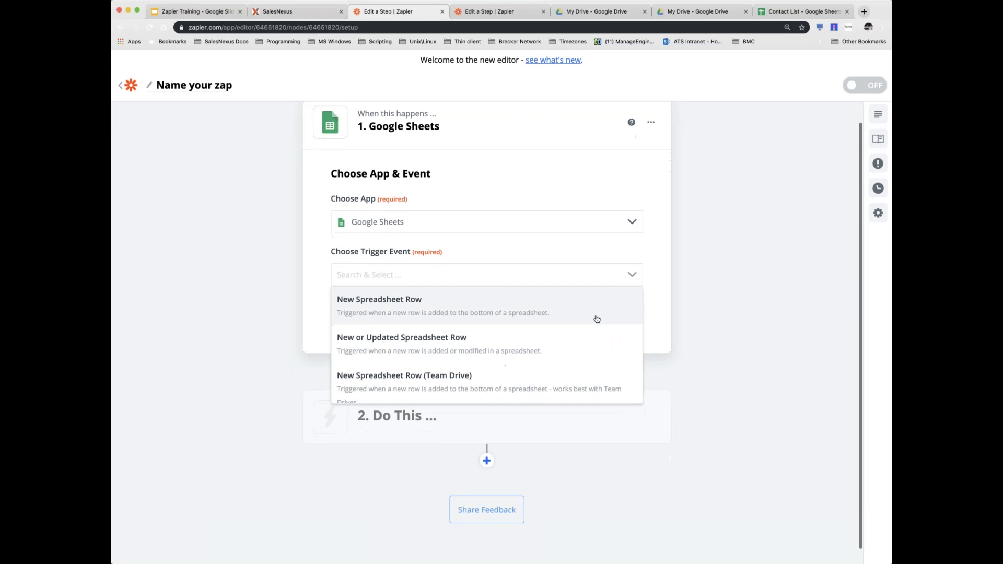
pyautogui.scroll(-3, 541, 321)
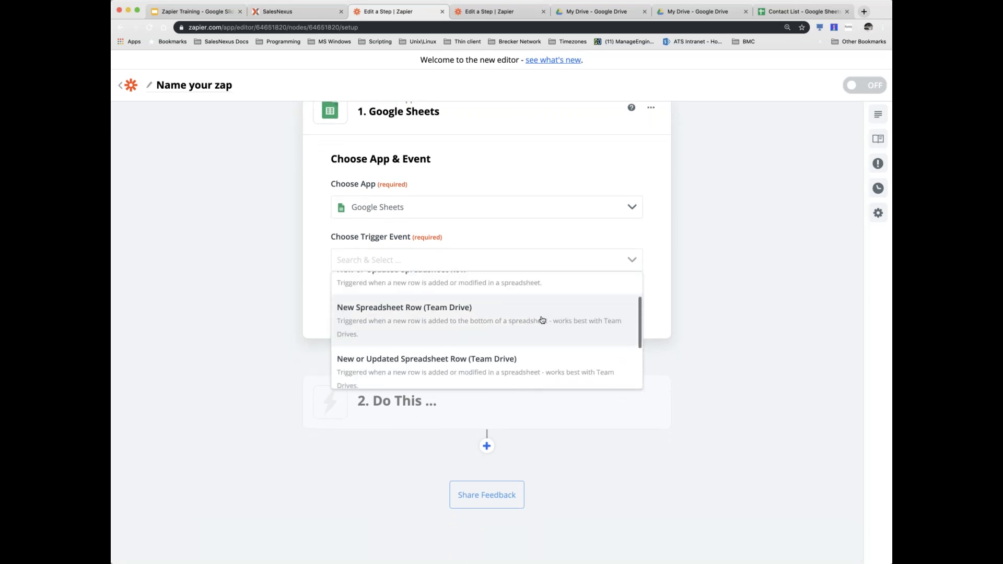
pyautogui.scroll(-2, 542, 321)
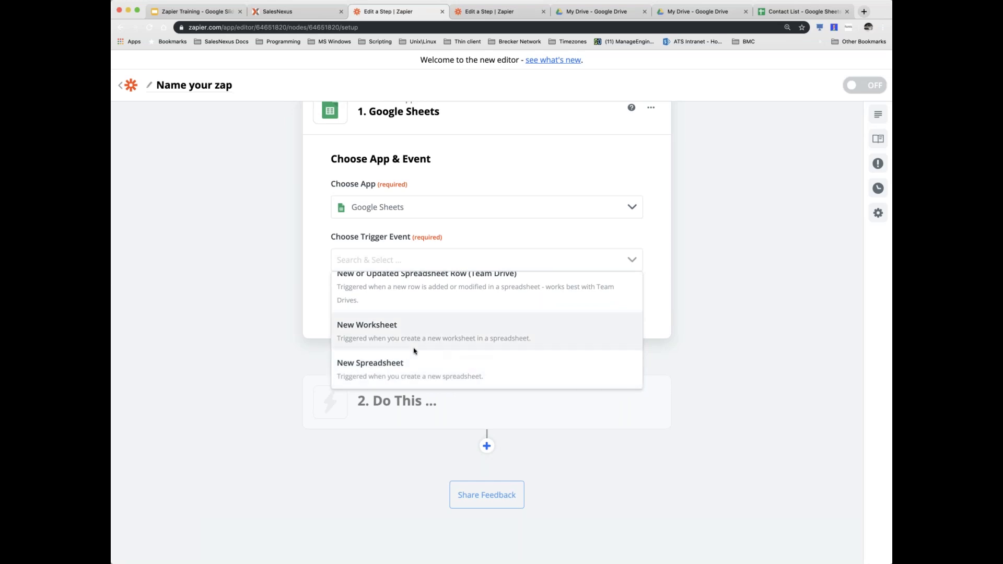
pyautogui.scroll(3, 414, 352)
pyautogui.scroll(2, 414, 350)
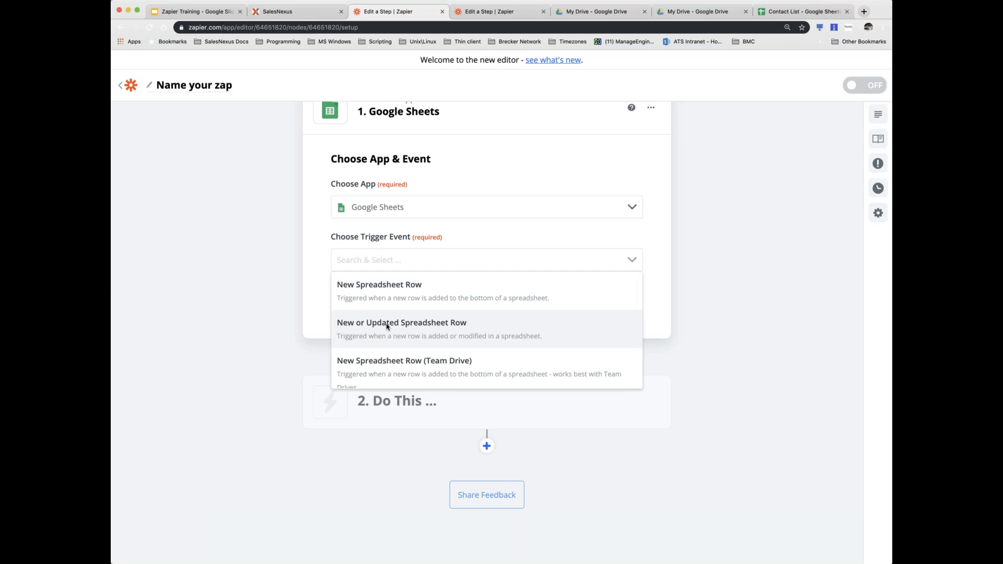
pyautogui.click(414, 326)
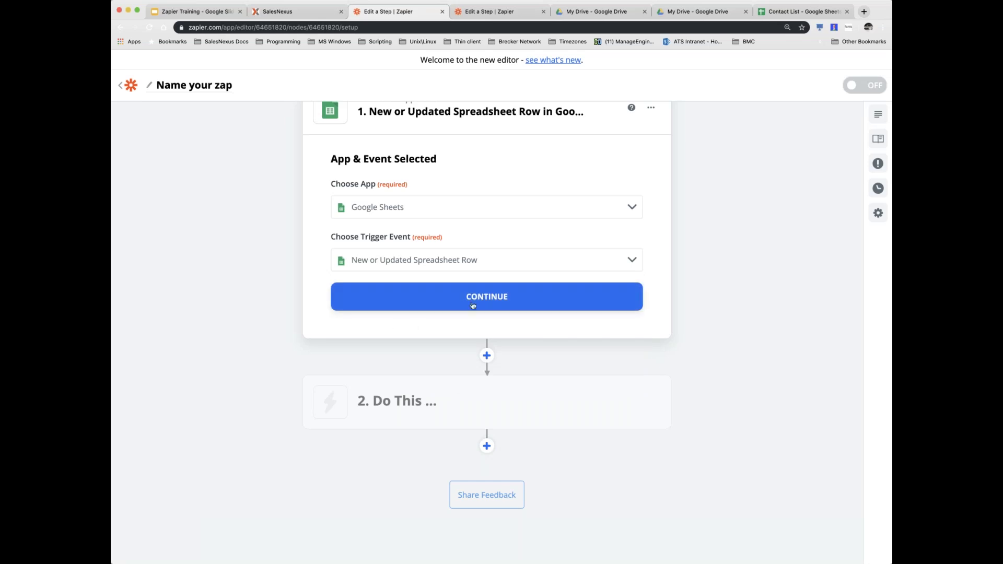
# - Confirm the trigger app and event, then connect the signed-in Google Sheets account
pyautogui.click(486, 298)
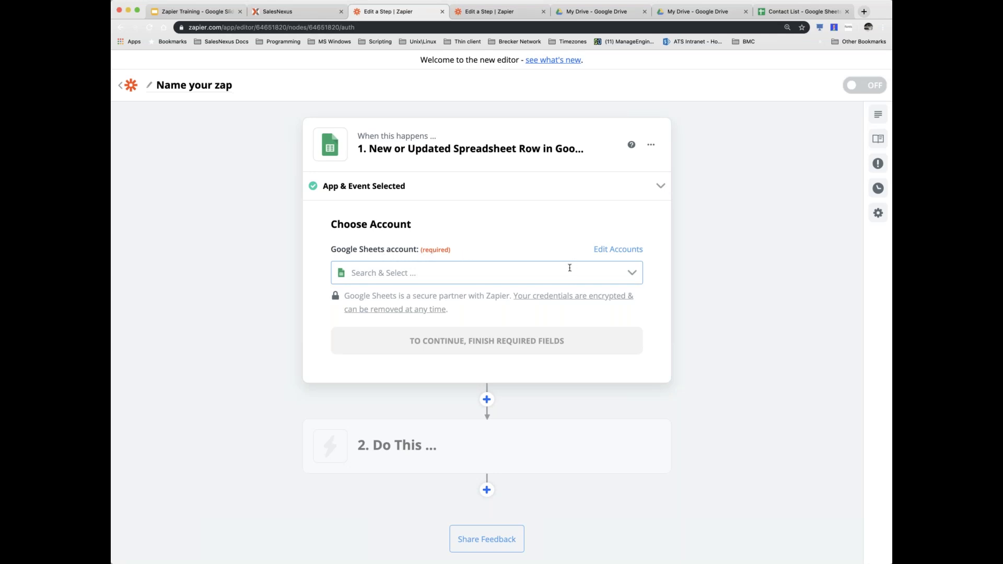
pyautogui.click(633, 273)
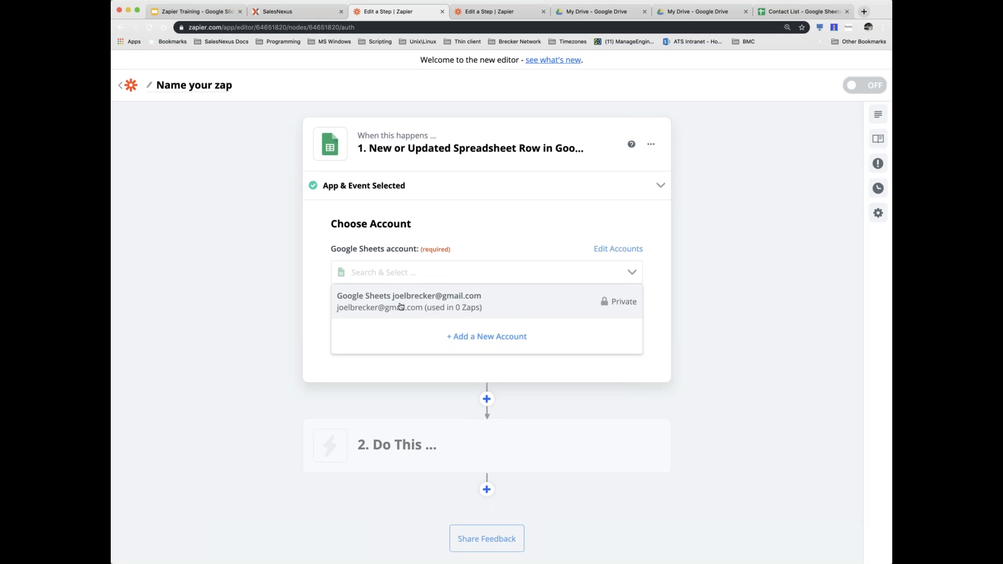
pyautogui.click(400, 307)
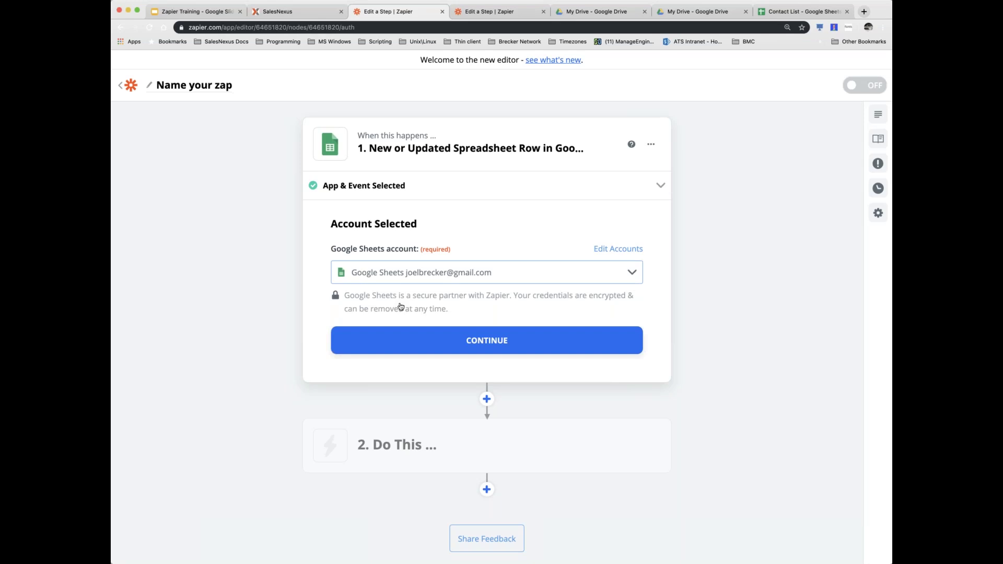
pyautogui.click(633, 273)
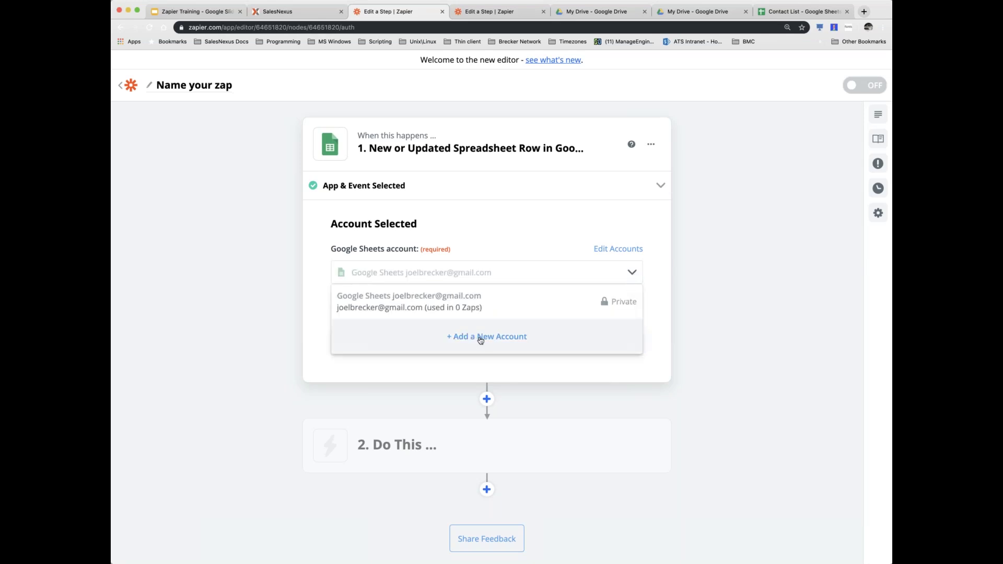
pyautogui.click(658, 290)
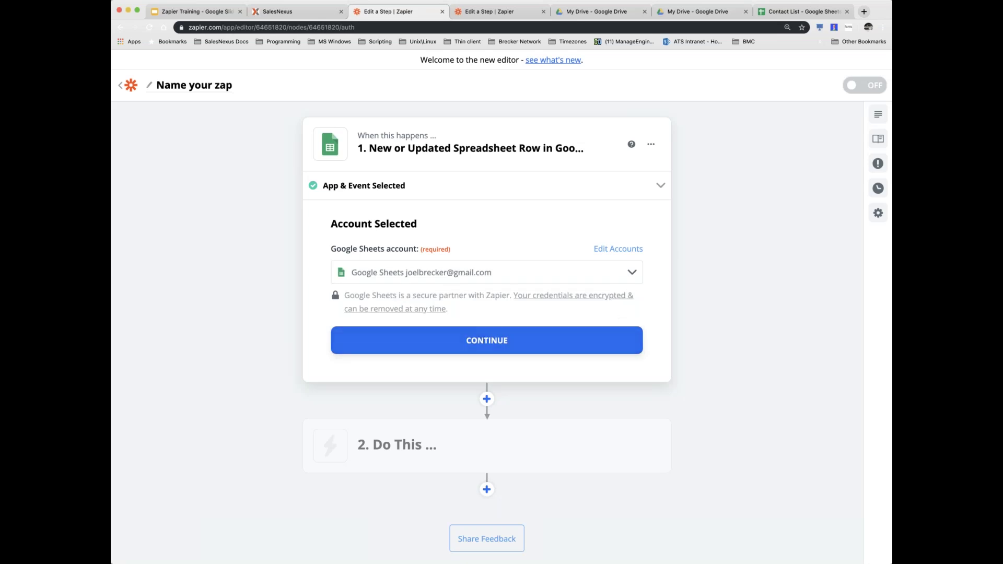
pyautogui.scroll(1, 491, 345)
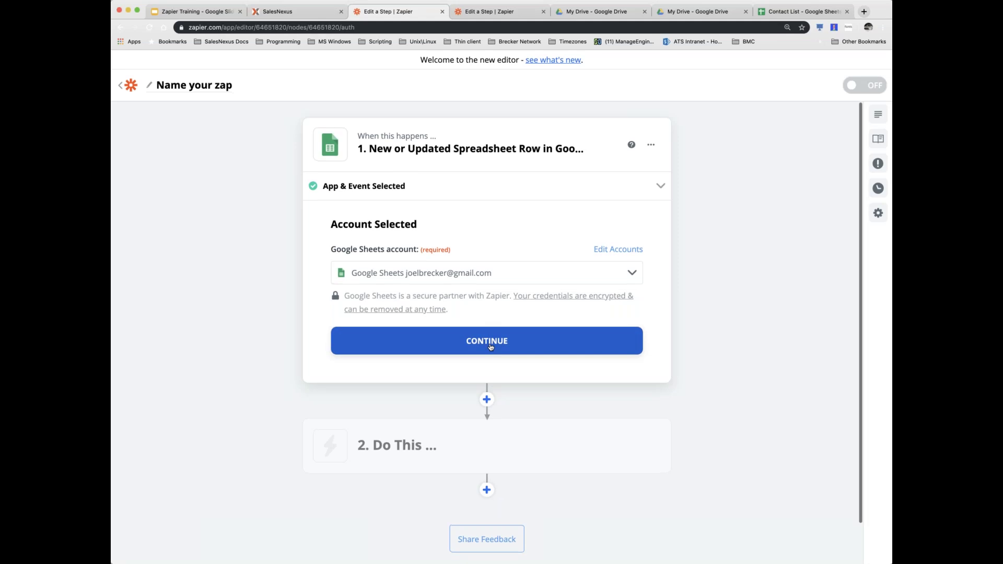
pyautogui.click(482, 344)
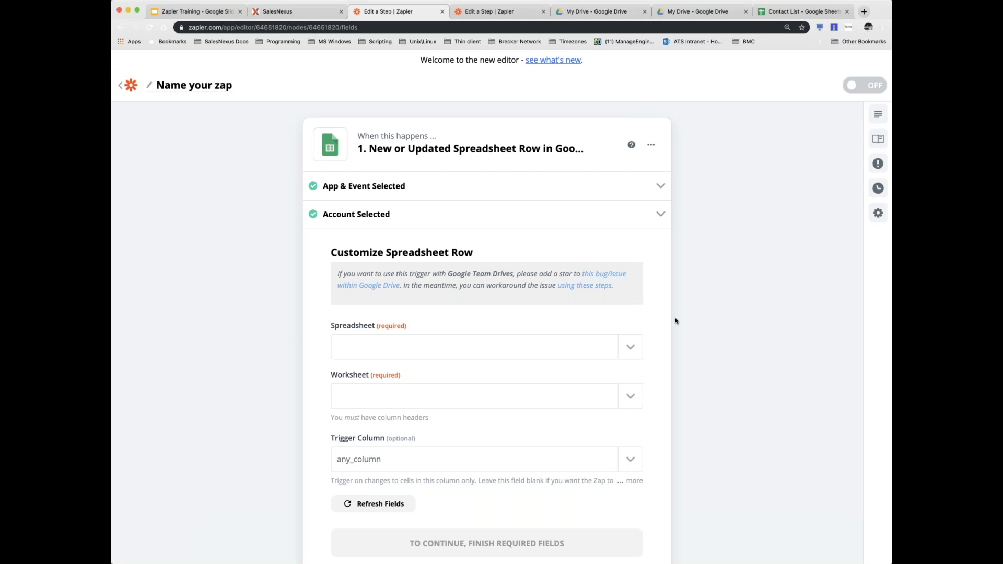
# - Set the trigger spreadsheet to Contact List and the worksheet to Sheet1
pyautogui.scroll(-3, 675, 321)
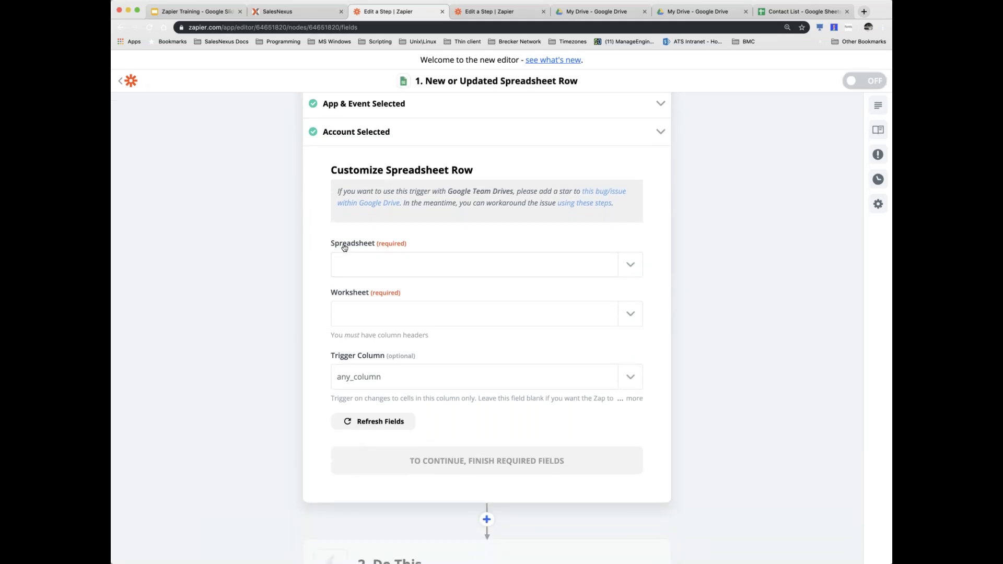
pyautogui.click(631, 267)
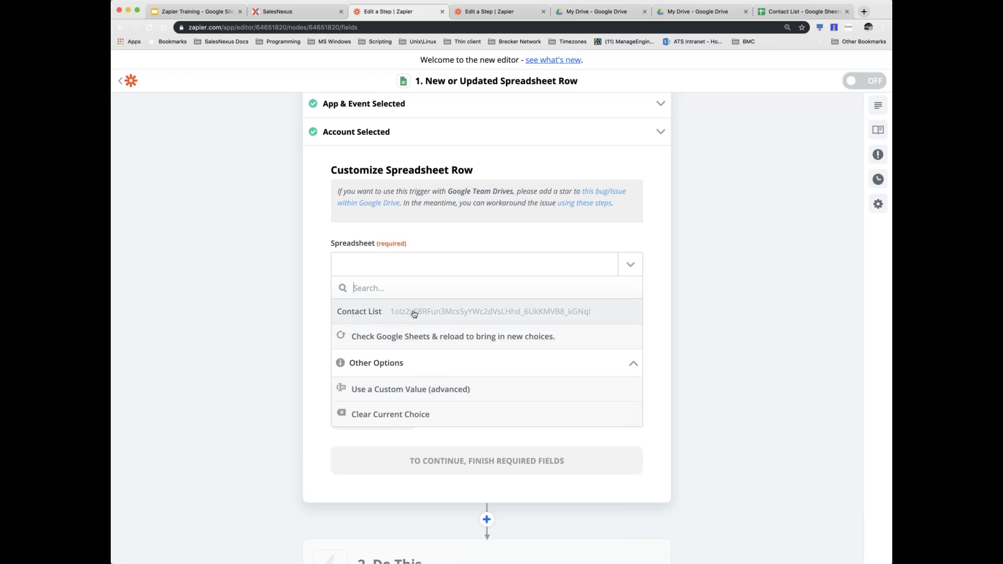
pyautogui.click(414, 313)
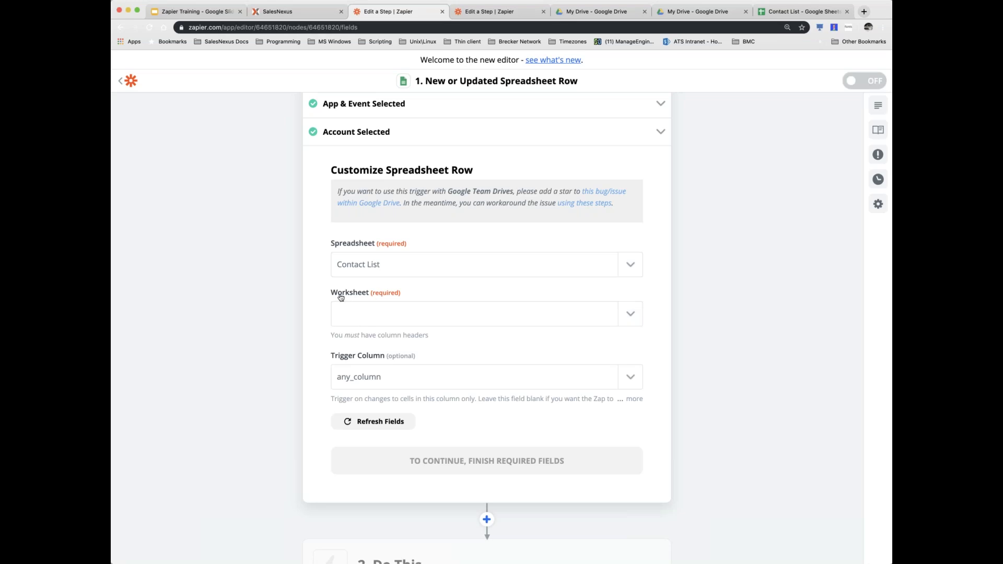
pyautogui.click(635, 316)
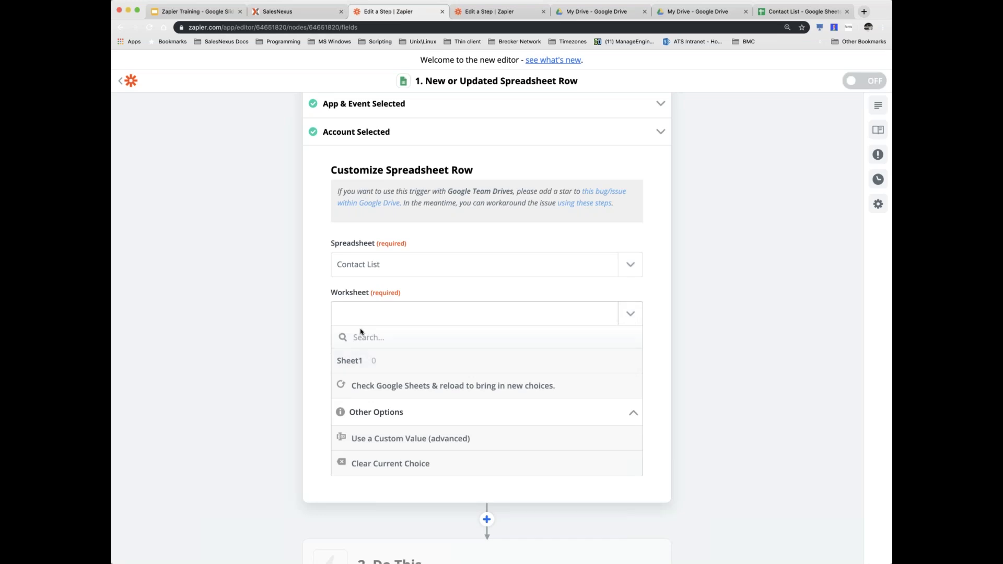
pyautogui.click(357, 363)
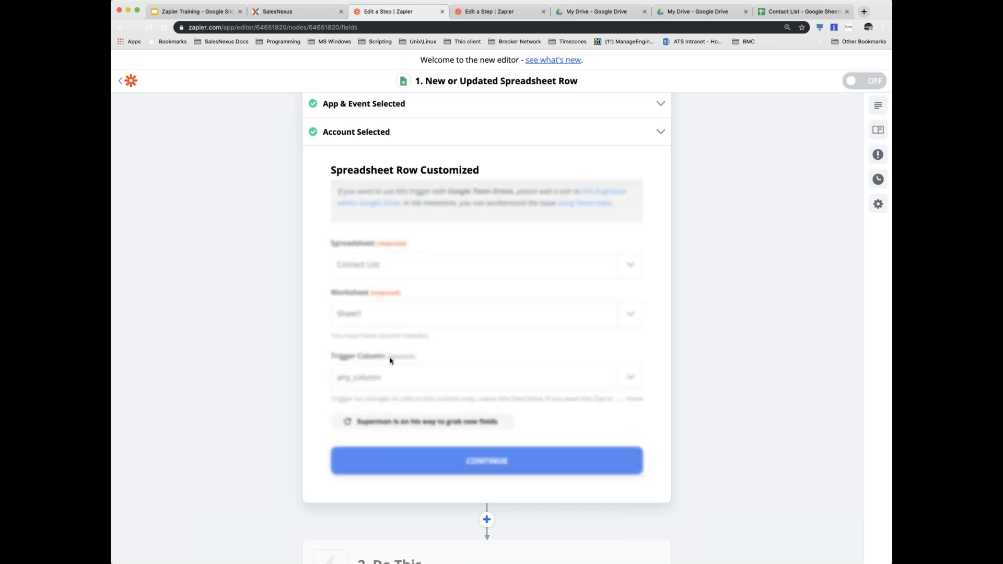
# - Review the available trigger columns and keep Trigger Column at any_column
pyautogui.scroll(-4, 634, 358)
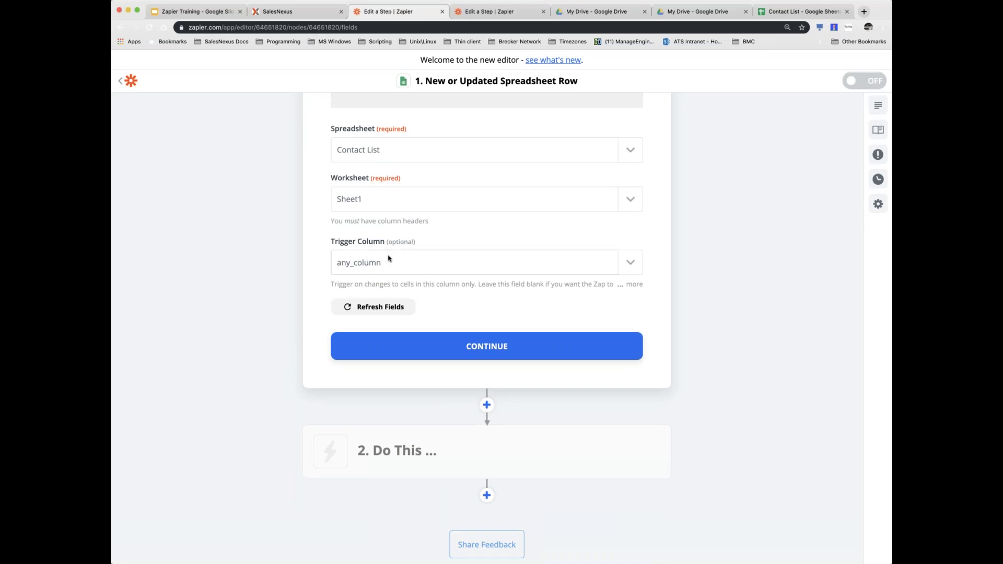
pyautogui.scroll(2, 388, 257)
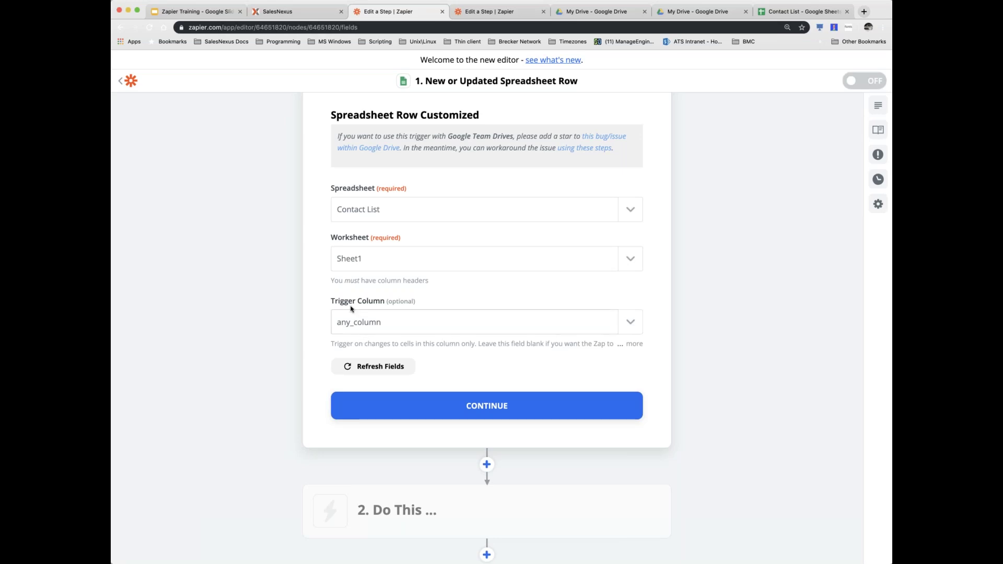
pyautogui.click(629, 322)
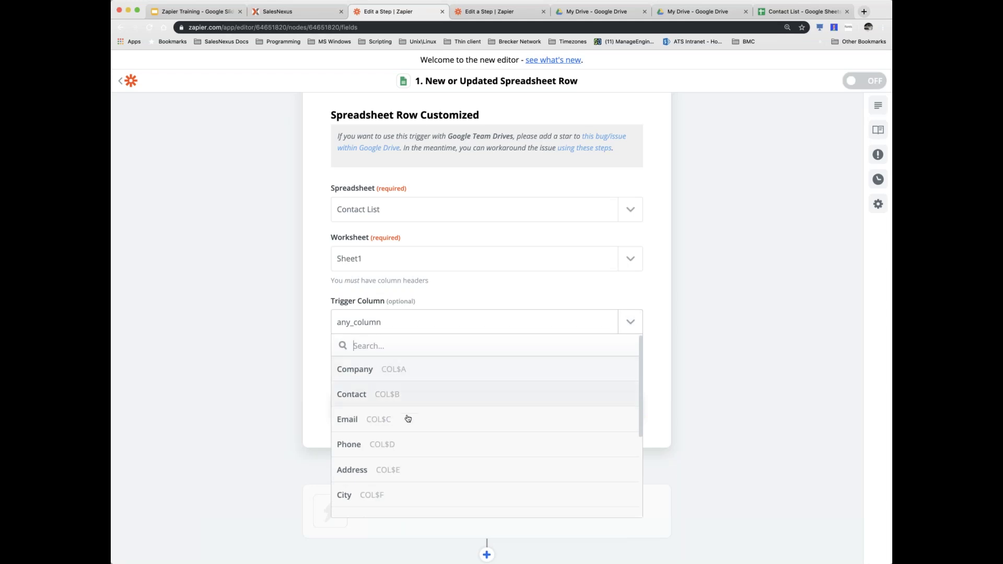
pyautogui.scroll(-4, 361, 447)
pyautogui.scroll(4, 368, 443)
pyautogui.click(466, 291)
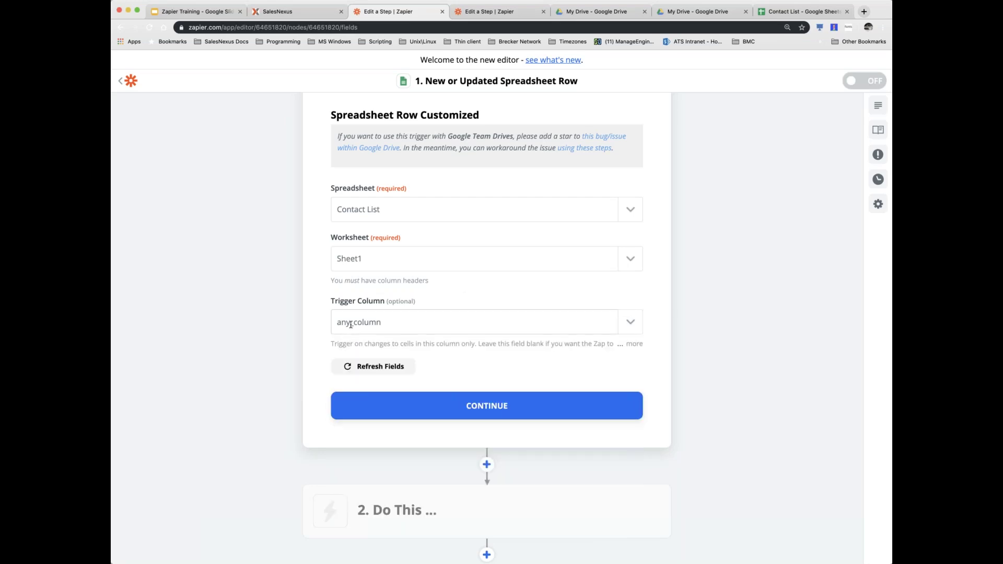
pyautogui.scroll(1, 359, 331)
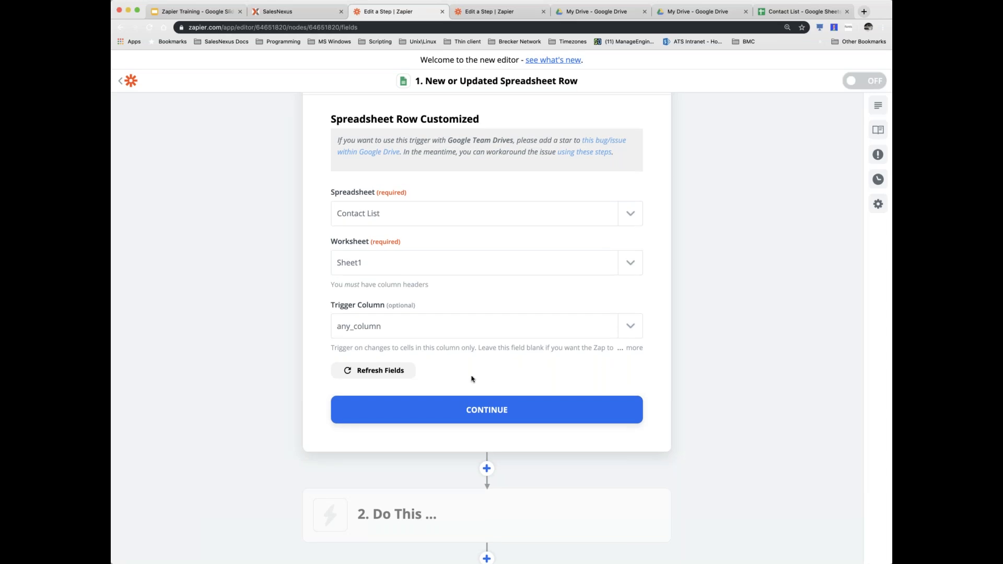
pyautogui.scroll(-4, 533, 394)
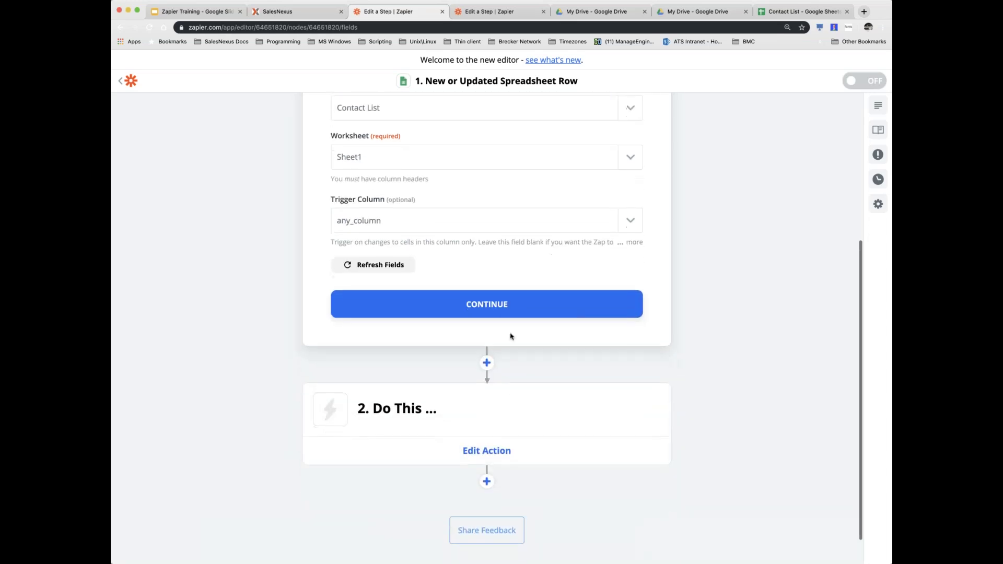
# - Start the trigger test, cancel it, and skip ahead to the action step
pyautogui.click(486, 307)
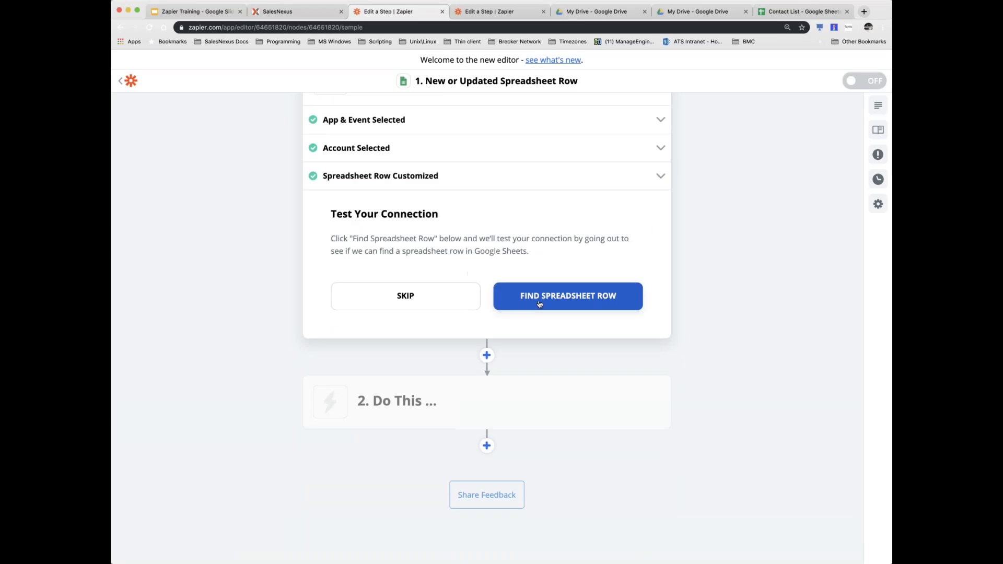
pyautogui.scroll(2, 539, 304)
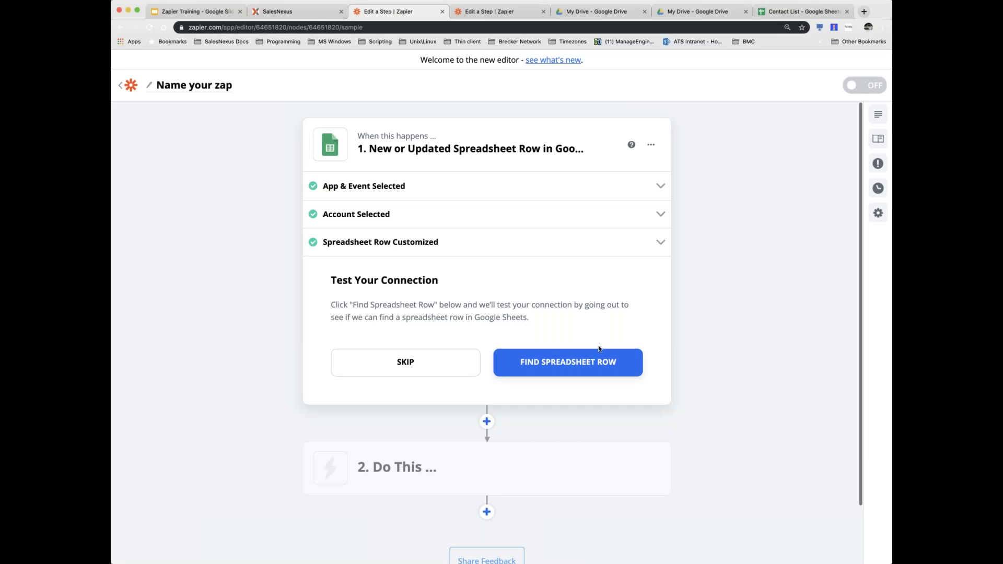
pyautogui.click(576, 366)
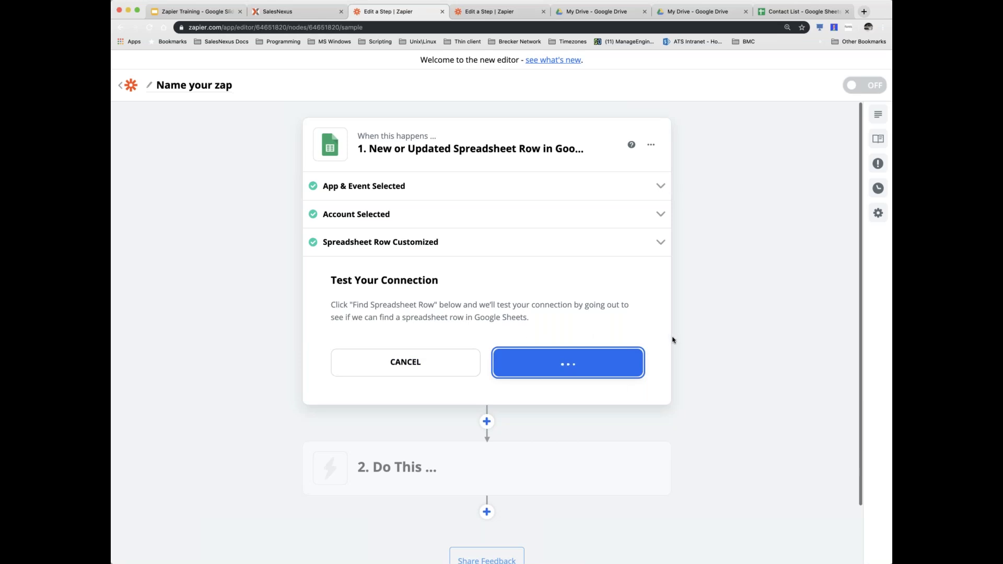
pyautogui.scroll(-2, 485, 331)
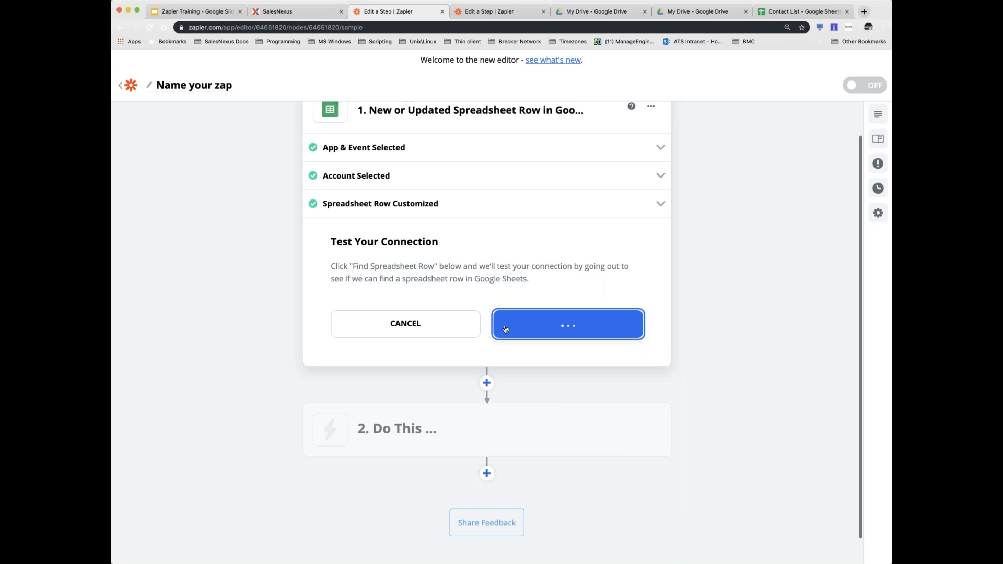
pyautogui.click(400, 317)
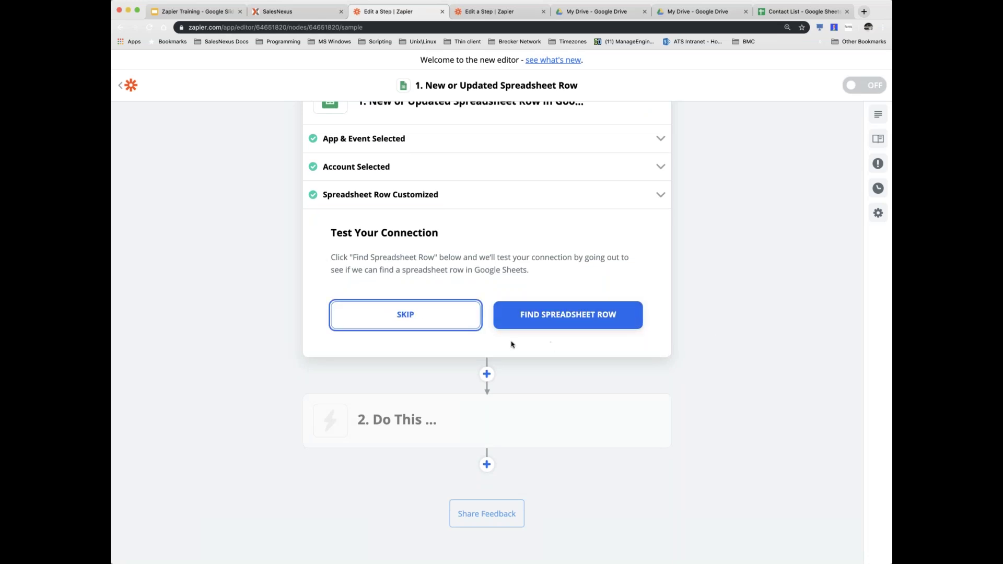
pyautogui.click(409, 321)
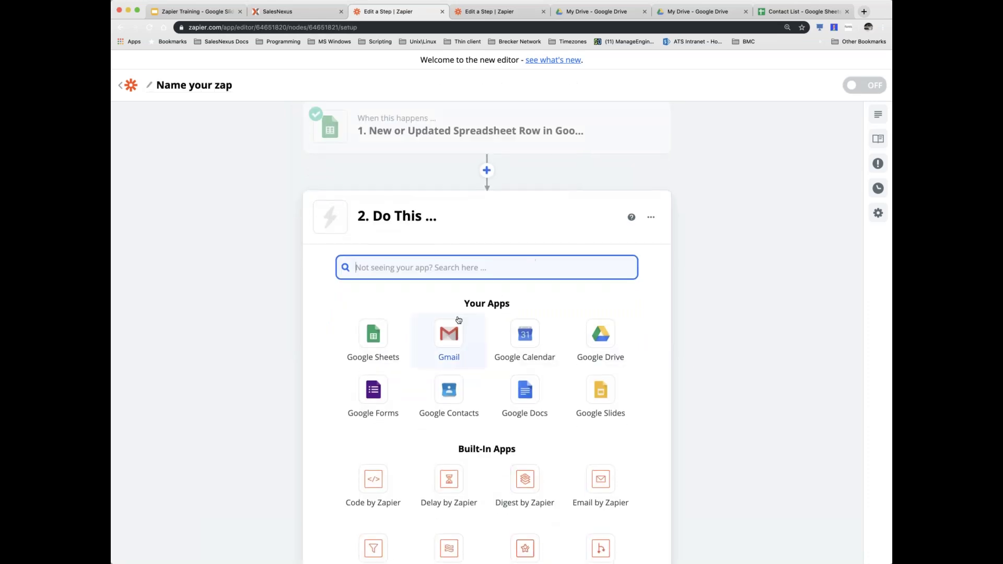
# - Leave the Zapier editor and switch to the SalesNexus contact record
pyautogui.scroll(1, 619, 323)
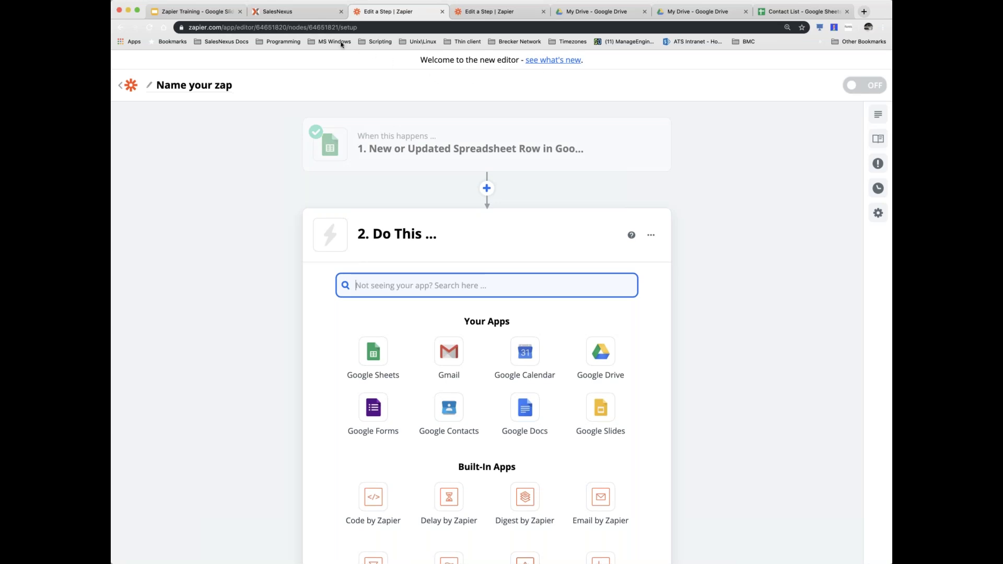
pyautogui.click(282, 12)
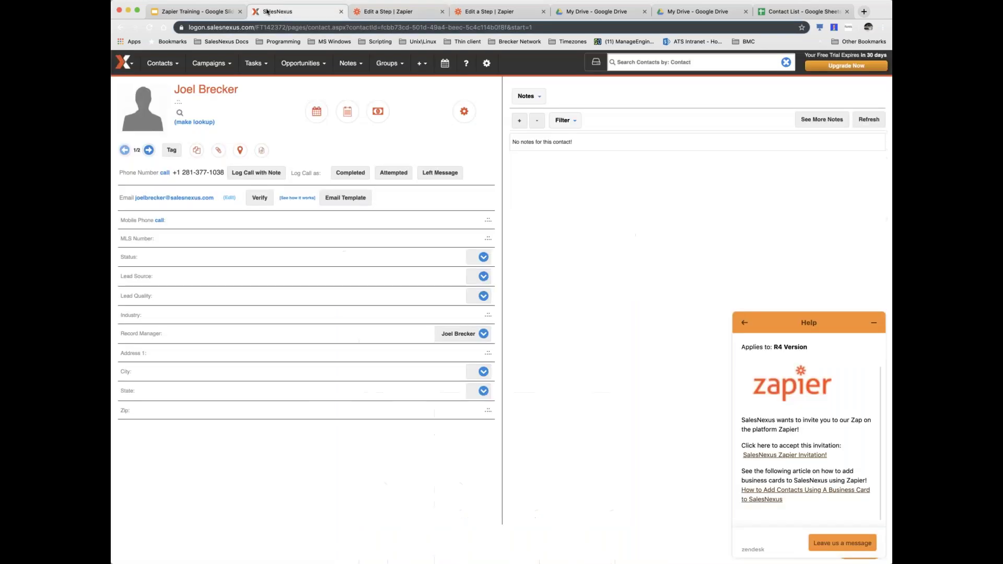
# - Reopen the SalesNexus help panel and search it for 'zapier'
pyautogui.click(744, 323)
pyautogui.click(873, 322)
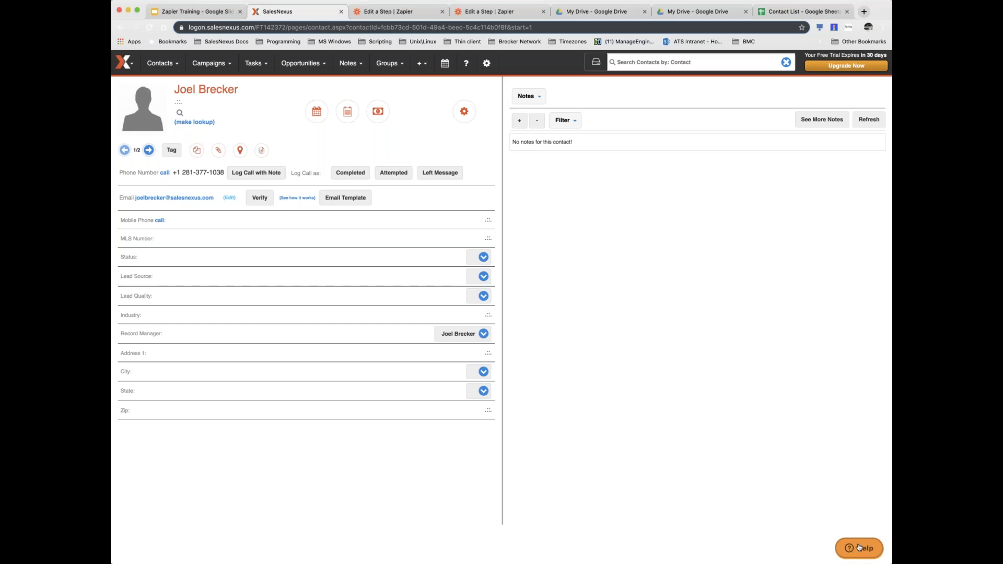
pyautogui.click(861, 549)
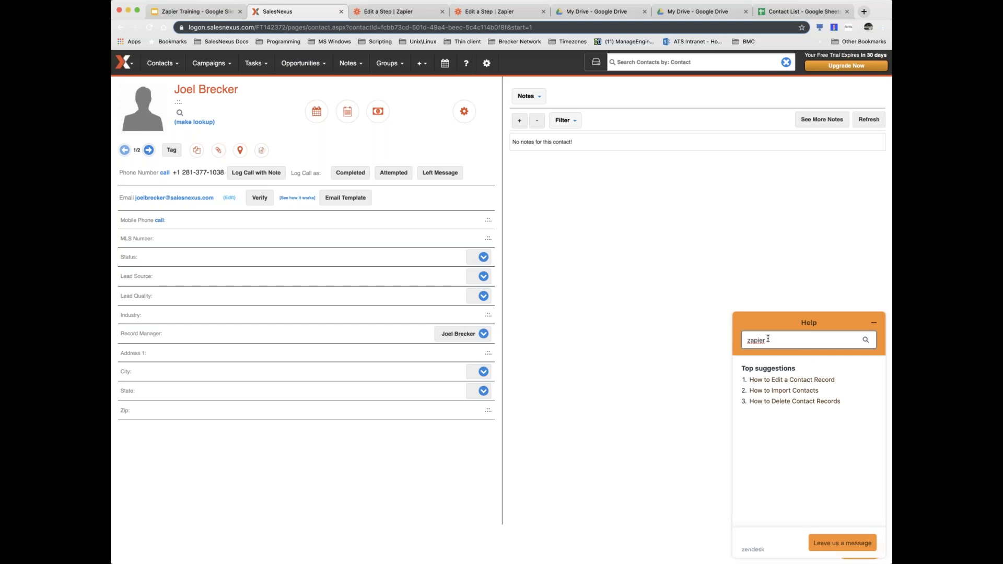
pyautogui.moveTo(766, 340); pyautogui.dragTo(744, 340)
pyautogui.press('Return')
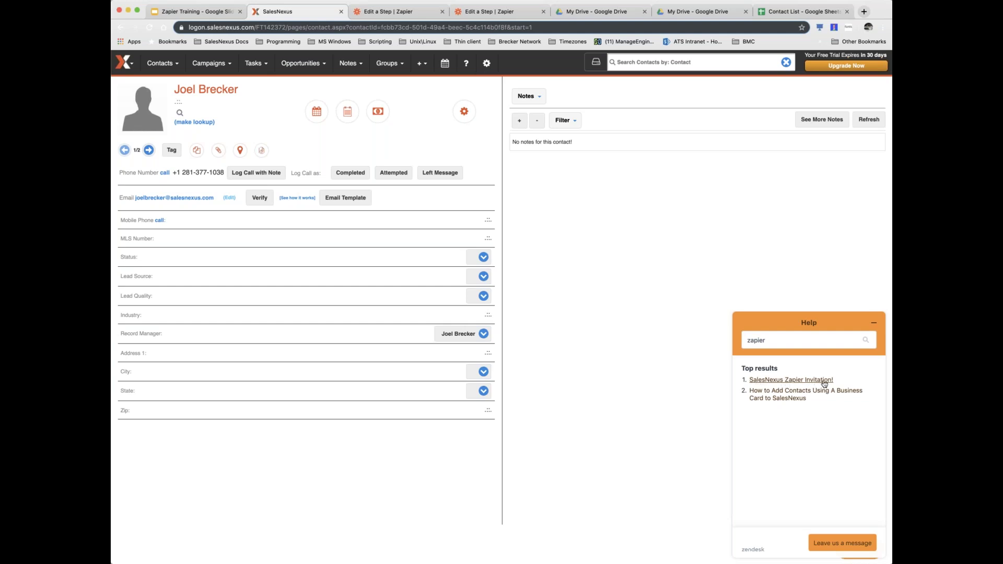
# - Open the 'SalesNexus Zapier Invitation!' article, follow its invitation link, then close that tab
pyautogui.click(791, 380)
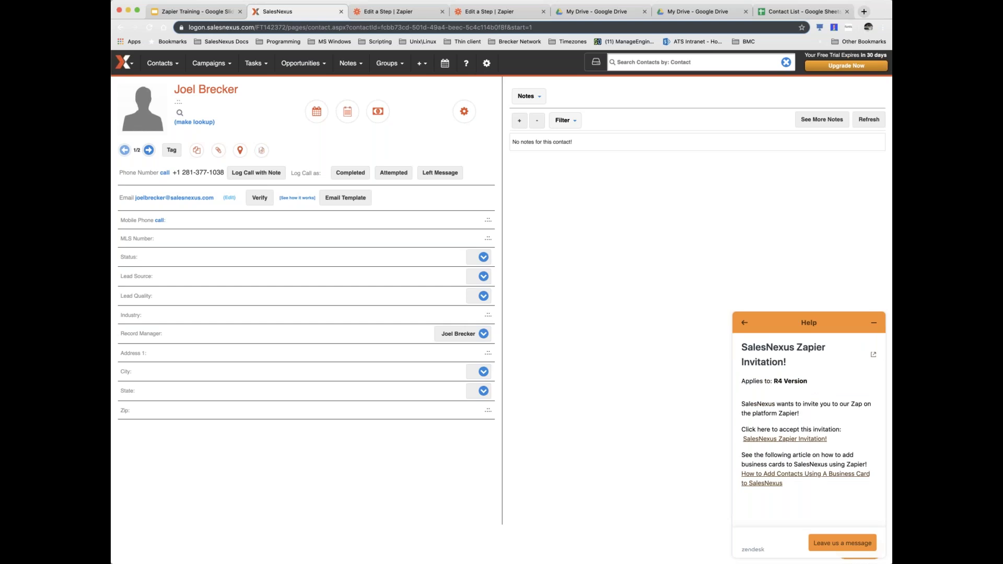
pyautogui.scroll(-2, 823, 388)
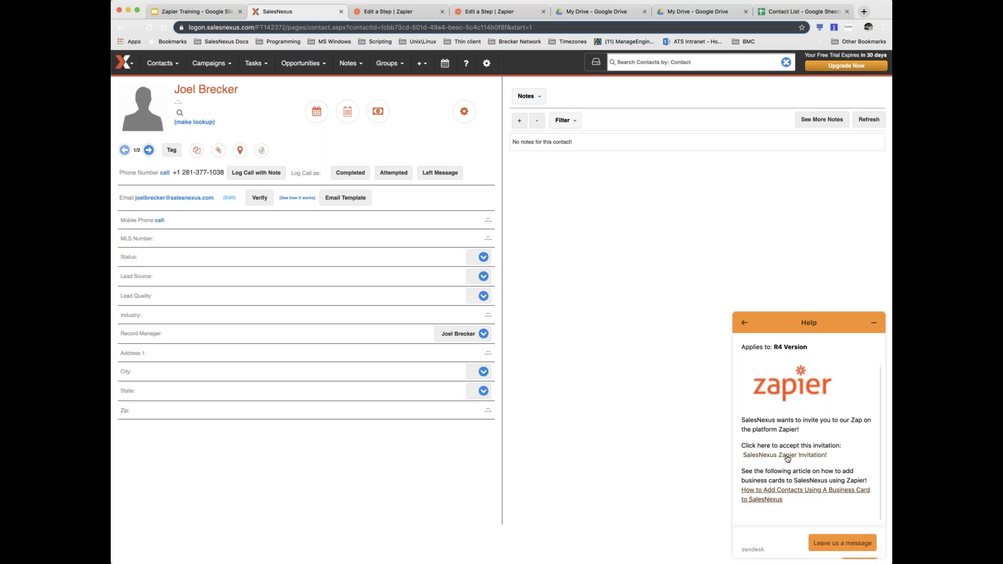
pyautogui.click(788, 457)
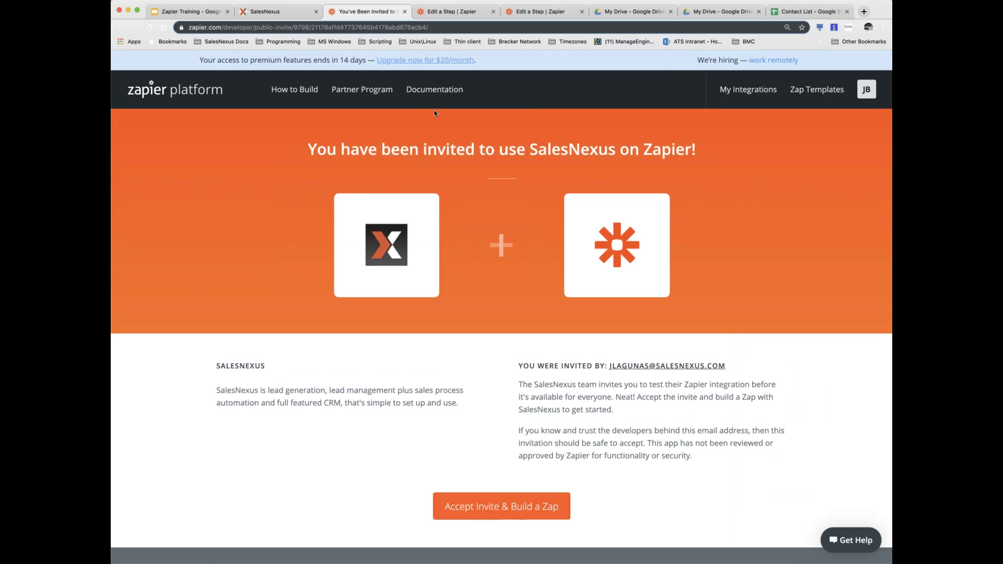
pyautogui.click(405, 12)
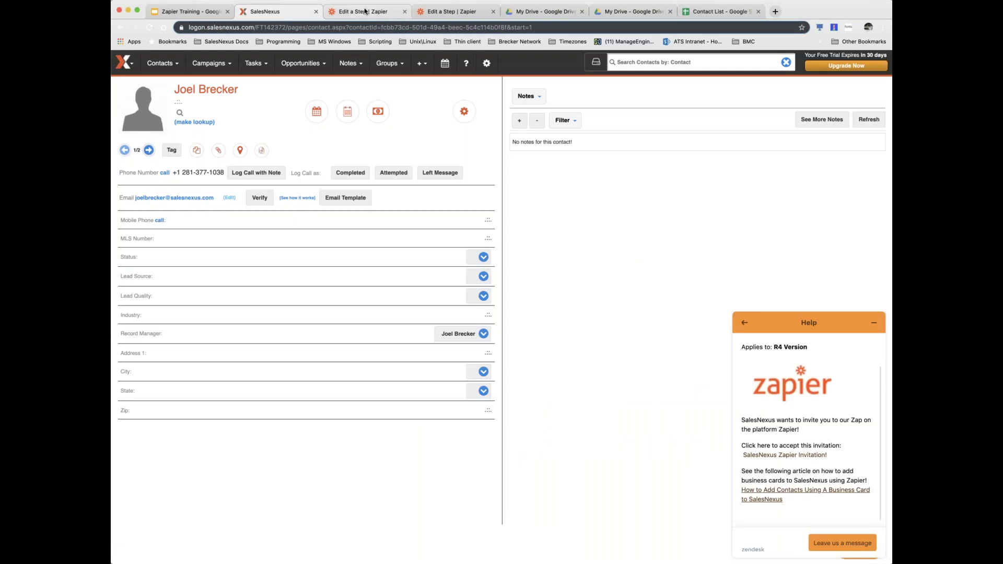
# - Return to the 'Edit a Step | Zapier' editor tab
pyautogui.click(365, 11)
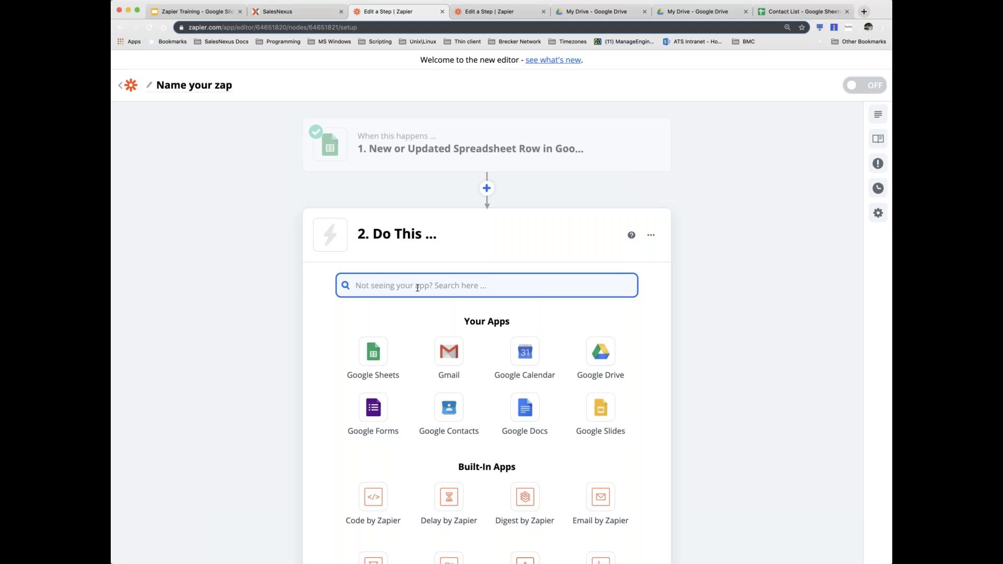
# - Search 'Salesnex' and choose SalesNexus as the action app
pyautogui.write('Sale')
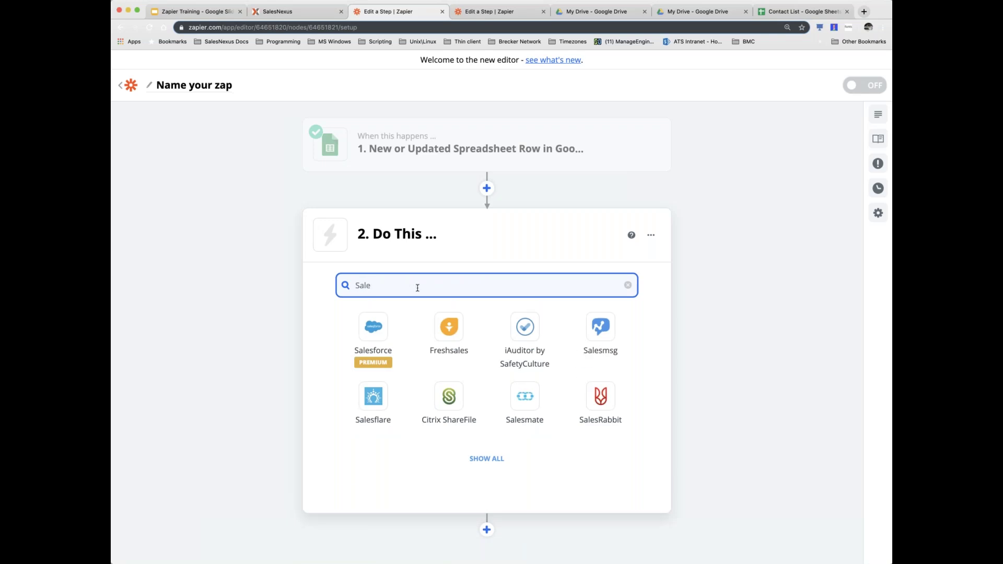
pyautogui.write('snexu')
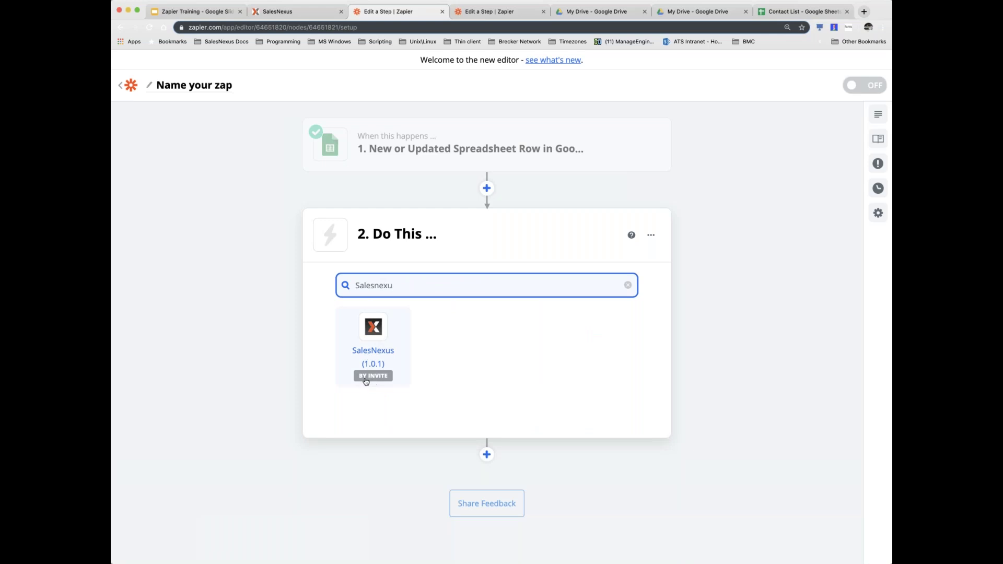
pyautogui.click(371, 335)
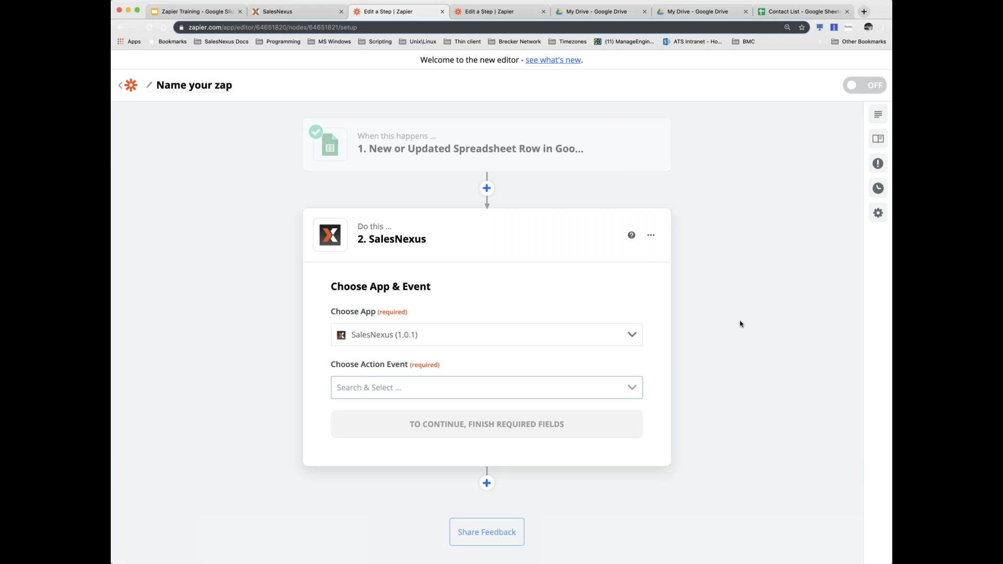
pyautogui.scroll(-1, 739, 325)
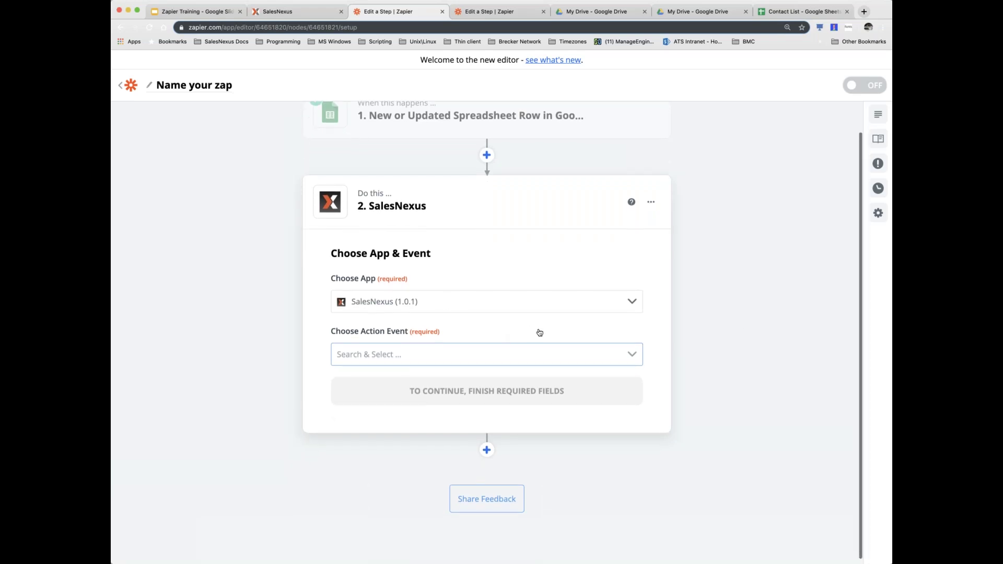
# - Set the SalesNexus action event to Update Contact and continue
pyautogui.moveTo(381, 124)
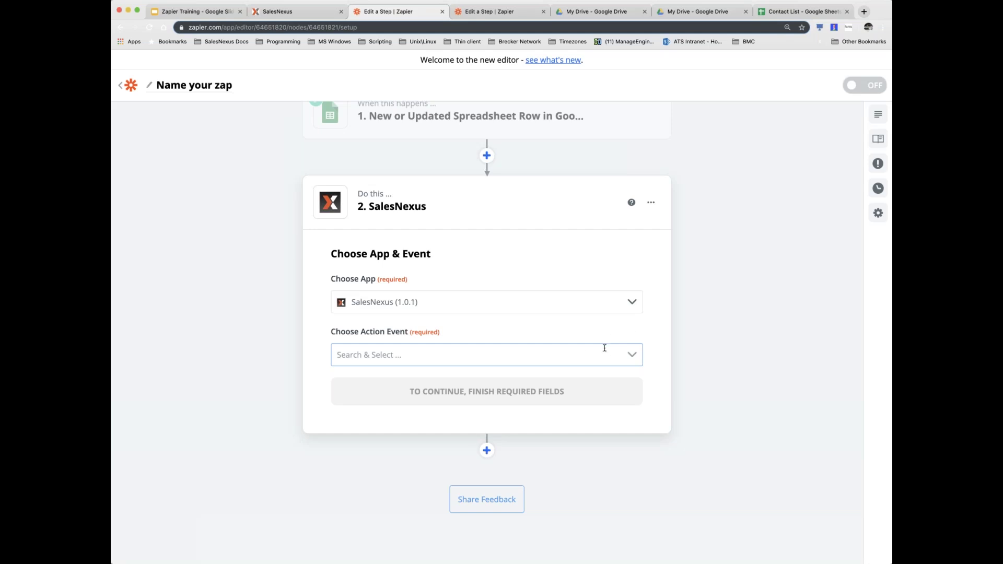
pyautogui.click(635, 357)
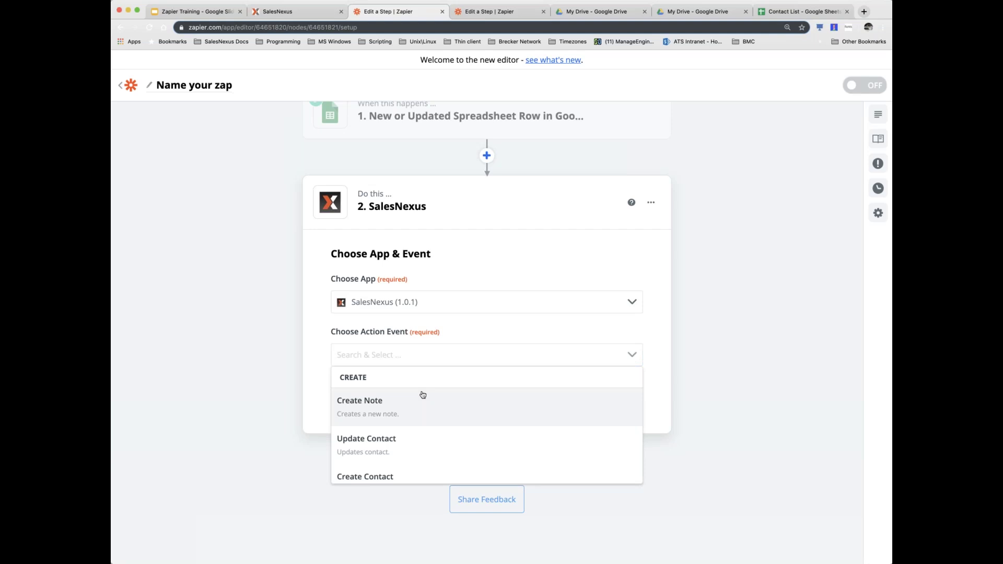
pyautogui.scroll(-1, 424, 393)
pyautogui.scroll(1, 423, 393)
pyautogui.scroll(-1, 422, 396)
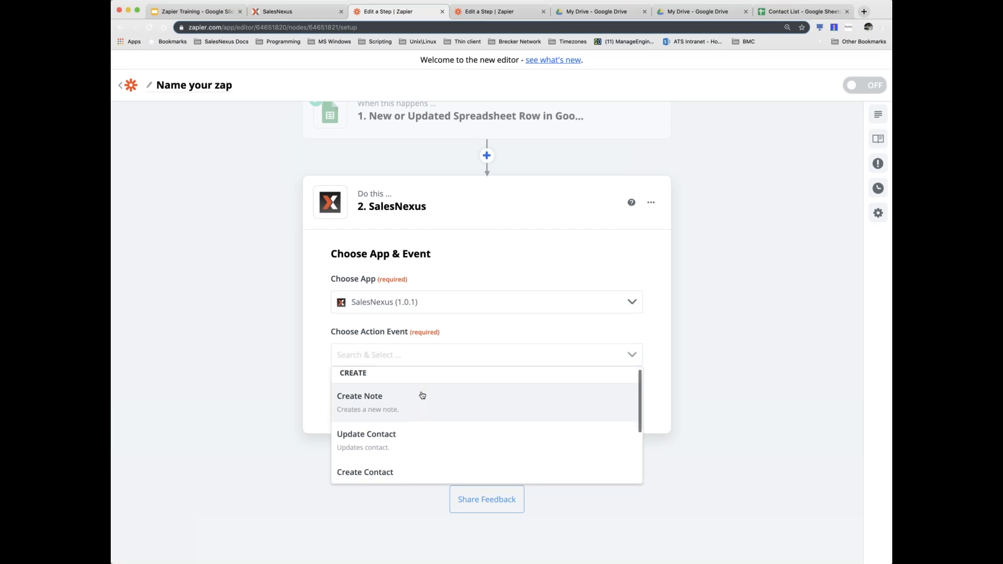
pyautogui.scroll(-1, 423, 395)
pyautogui.scroll(-1, 432, 391)
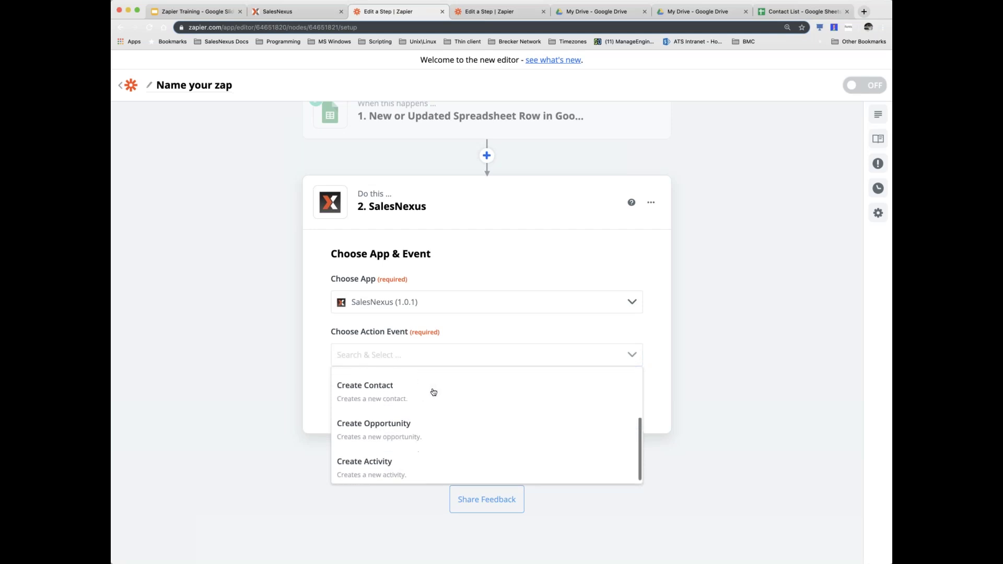
pyautogui.scroll(-1, 454, 391)
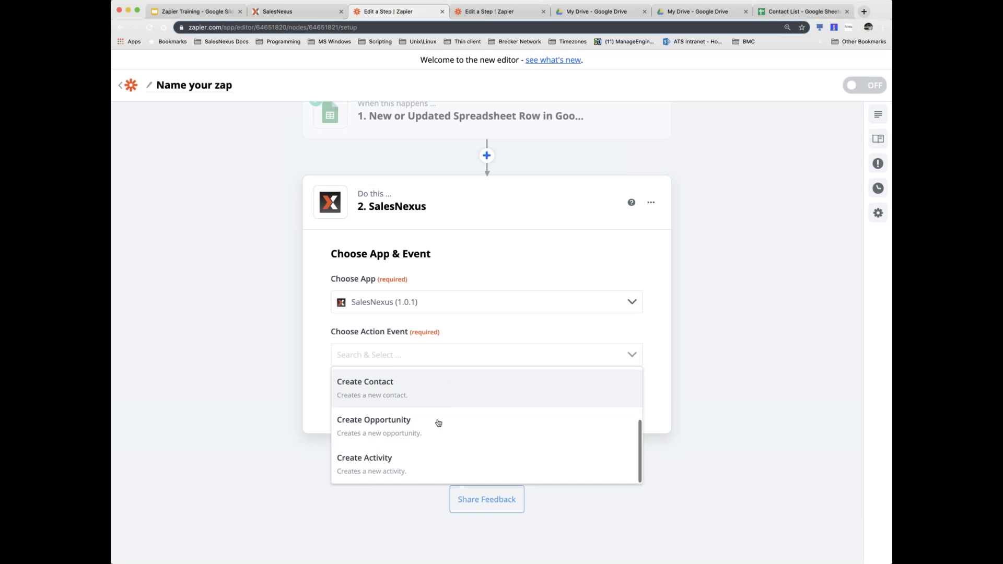
pyautogui.scroll(2, 448, 454)
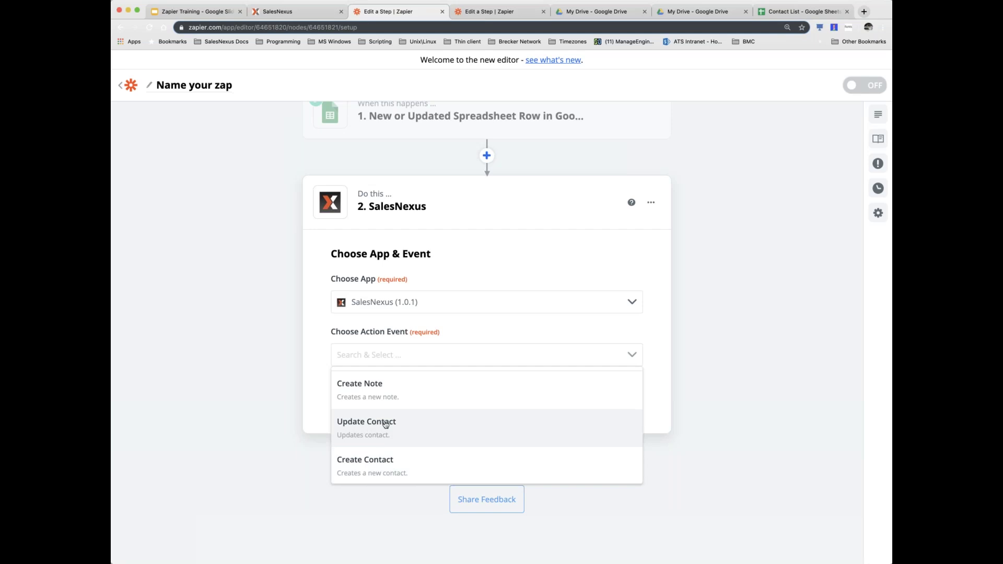
pyautogui.click(386, 424)
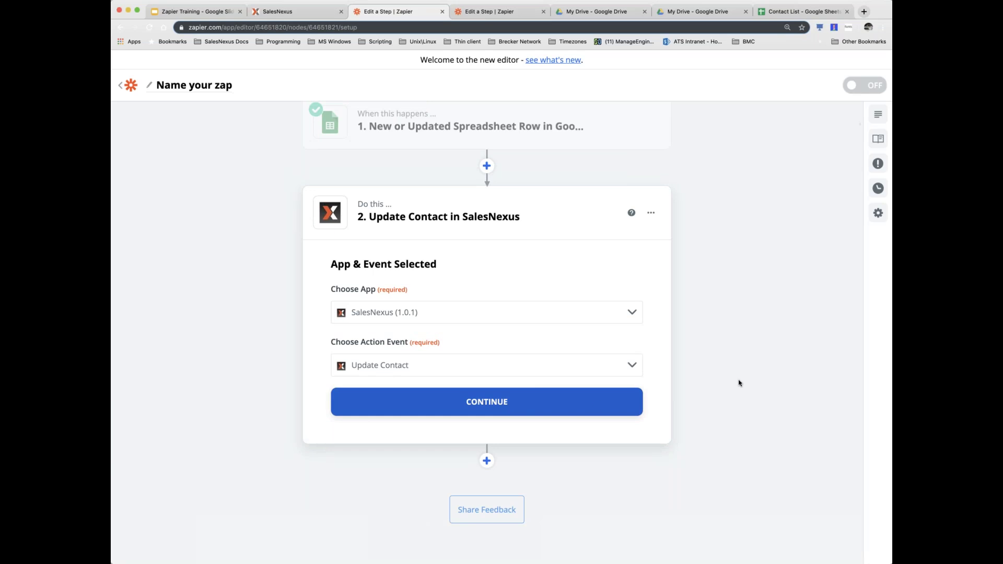
pyautogui.click(486, 404)
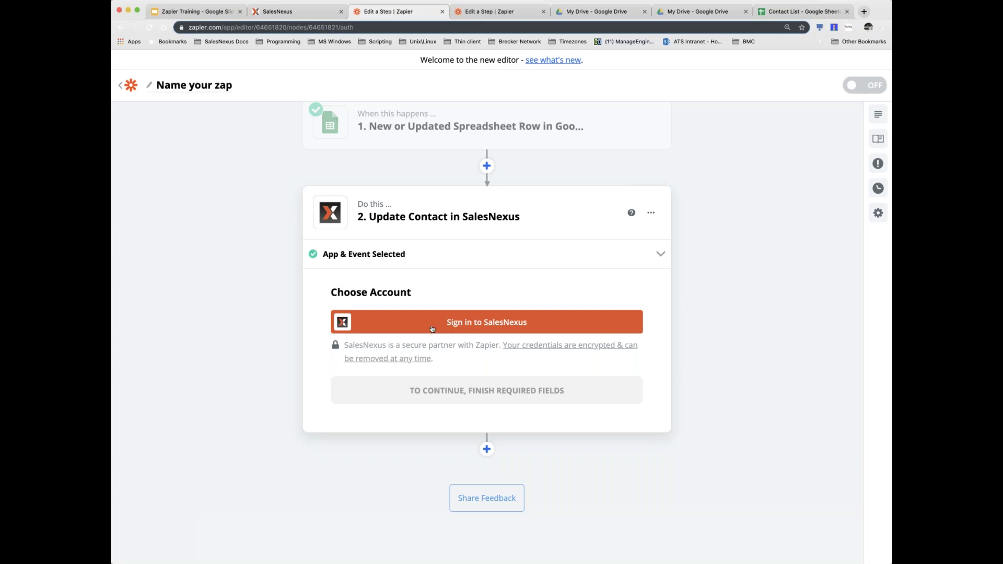
# - Start the SalesNexus account sign-in for the action step, then switch to SalesNexus
pyautogui.click(484, 323)
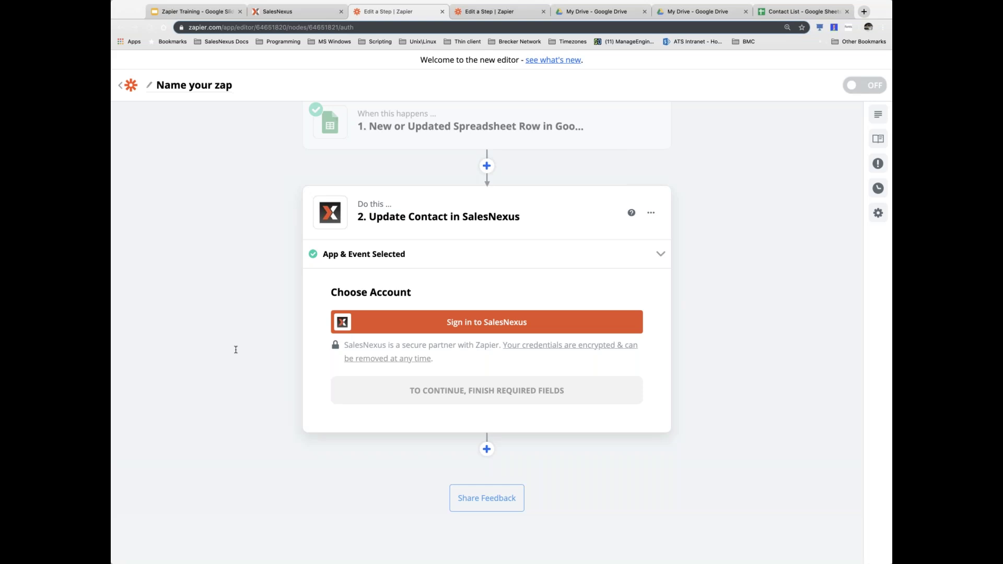
pyautogui.click(285, 12)
# - Look up the SalesNexus account password under system settings' user account management
pyautogui.moveTo(124, 62)
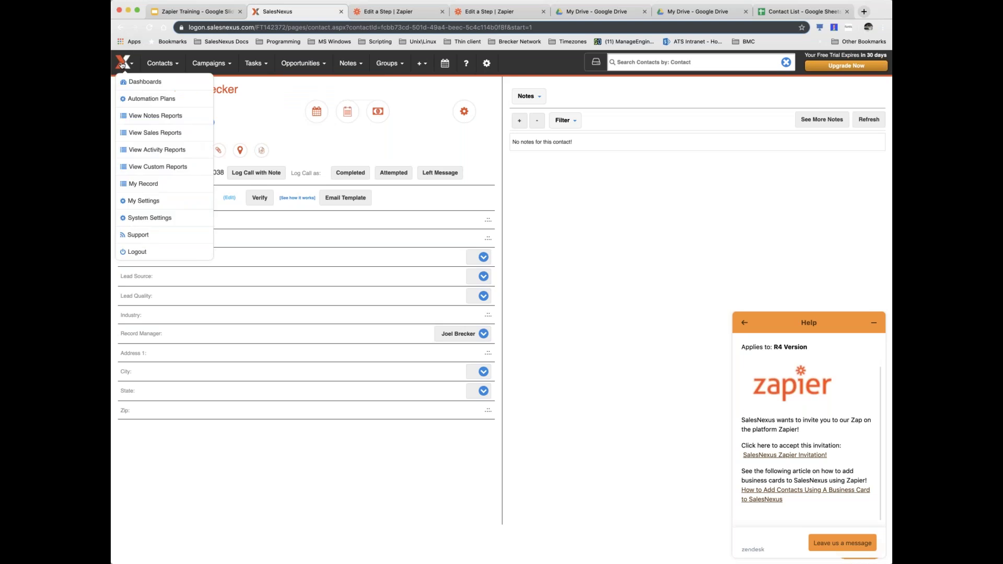
pyautogui.click(151, 218)
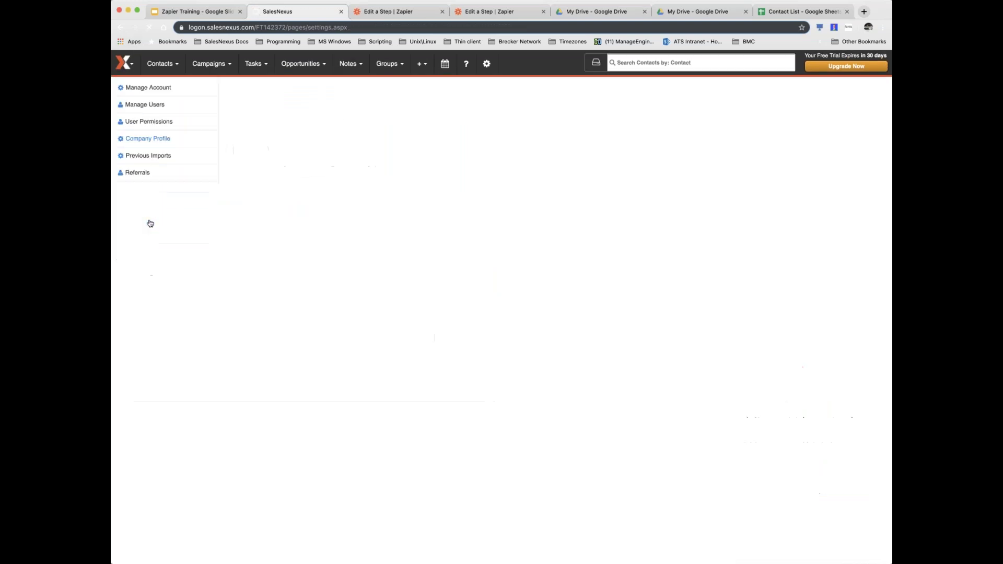
pyautogui.click(146, 103)
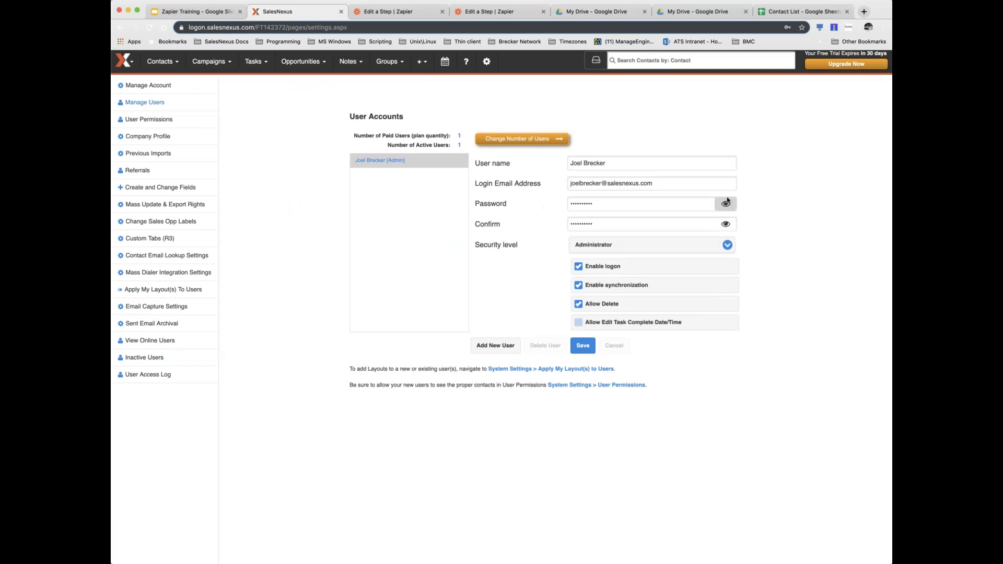
pyautogui.click(726, 204)
pyautogui.moveTo(621, 203); pyautogui.dragTo(552, 206)
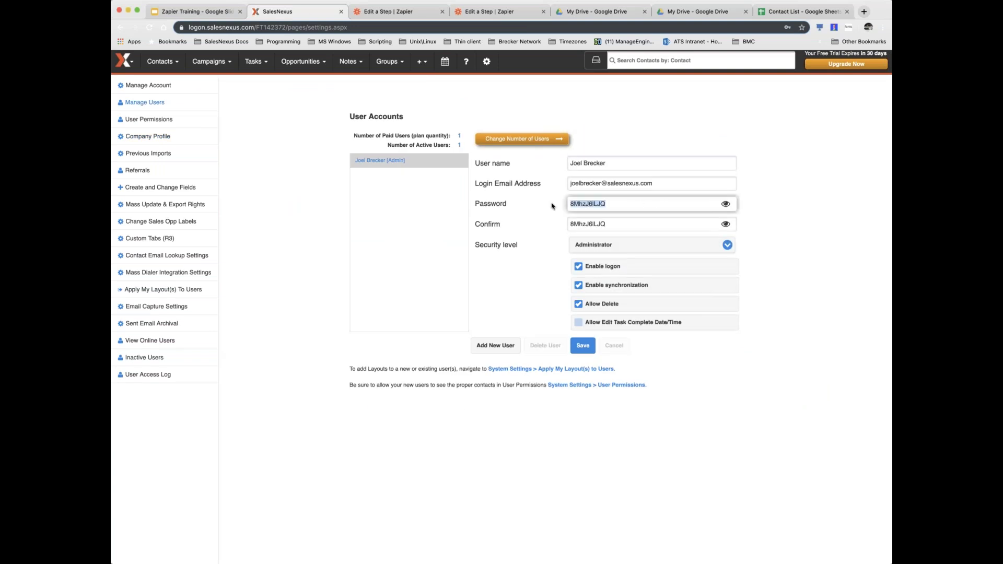
pyautogui.click(542, 215)
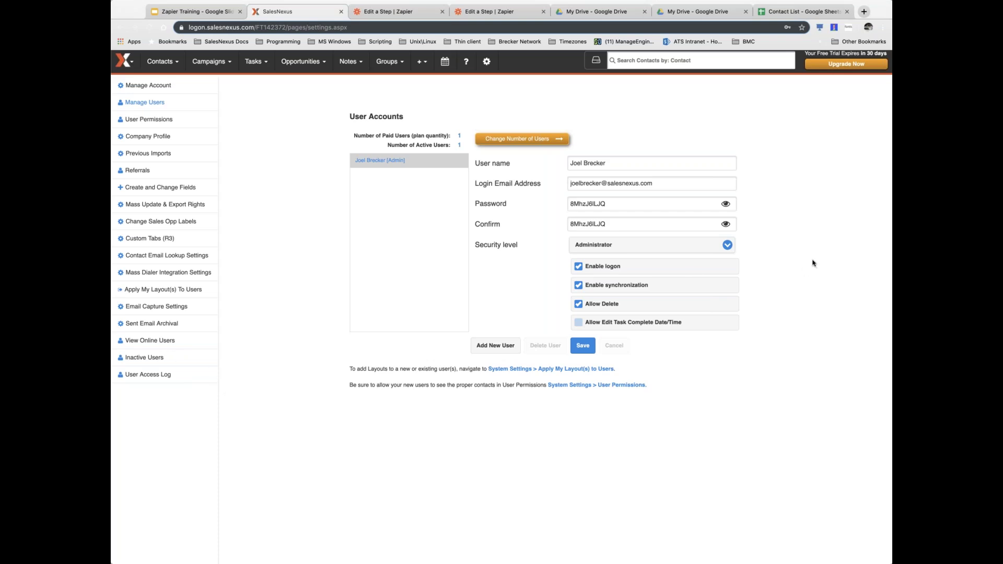
# - Show the full SalesNexus Contacts list, then go back to the Zapier editor
pyautogui.scroll(-1, 292, 120)
pyautogui.scroll(1, 240, 92)
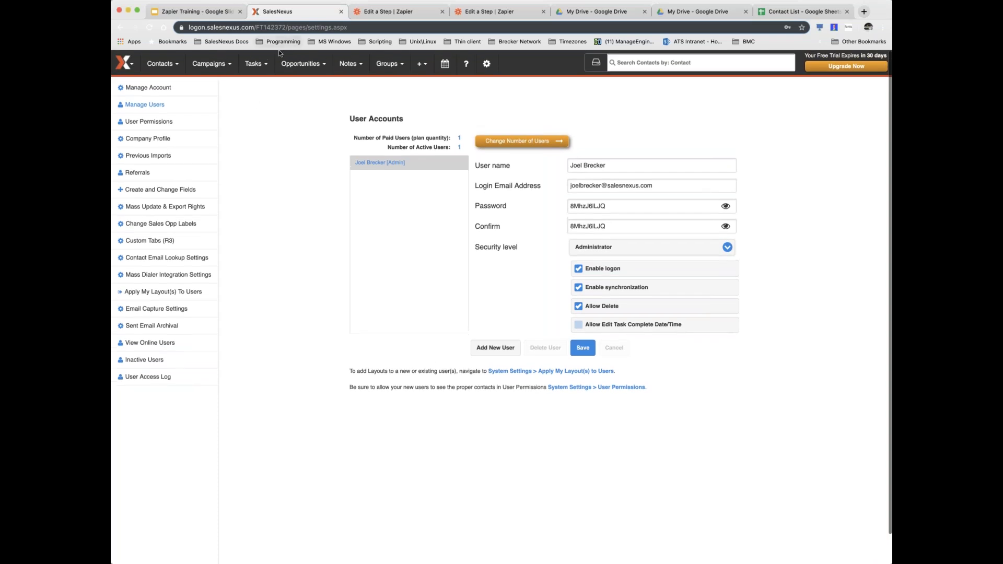
pyautogui.click(221, 65)
pyautogui.click(163, 65)
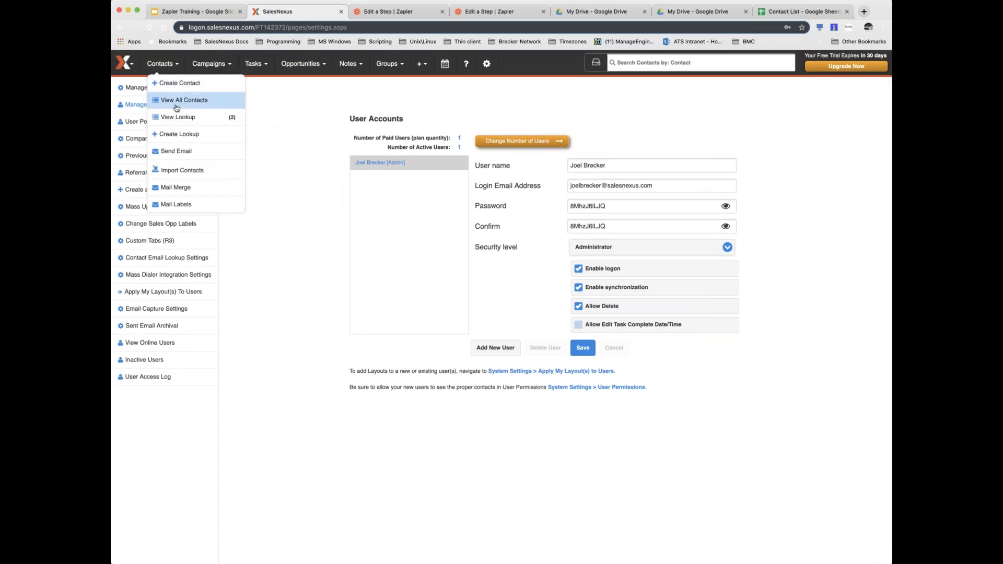
pyautogui.click(178, 102)
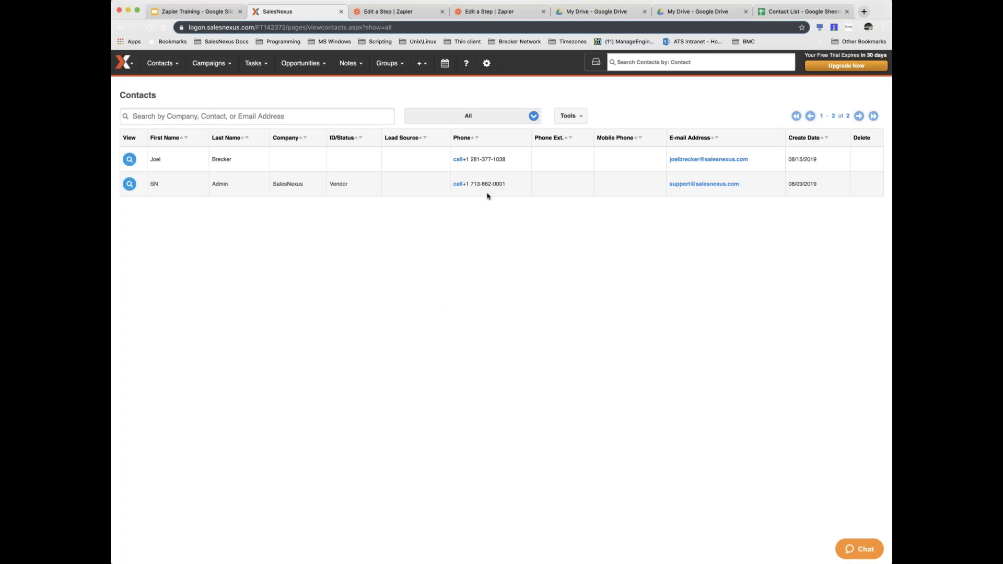
pyautogui.click(400, 16)
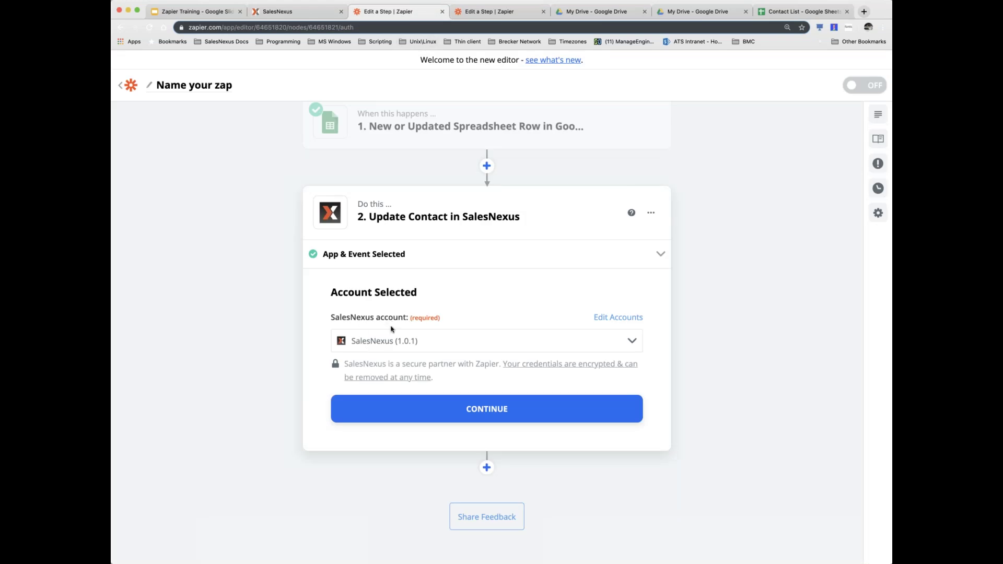
# - Select SalesNexus (1.0.1) as the step's account and continue to the contact fields
pyautogui.scroll(-1, 589, 340)
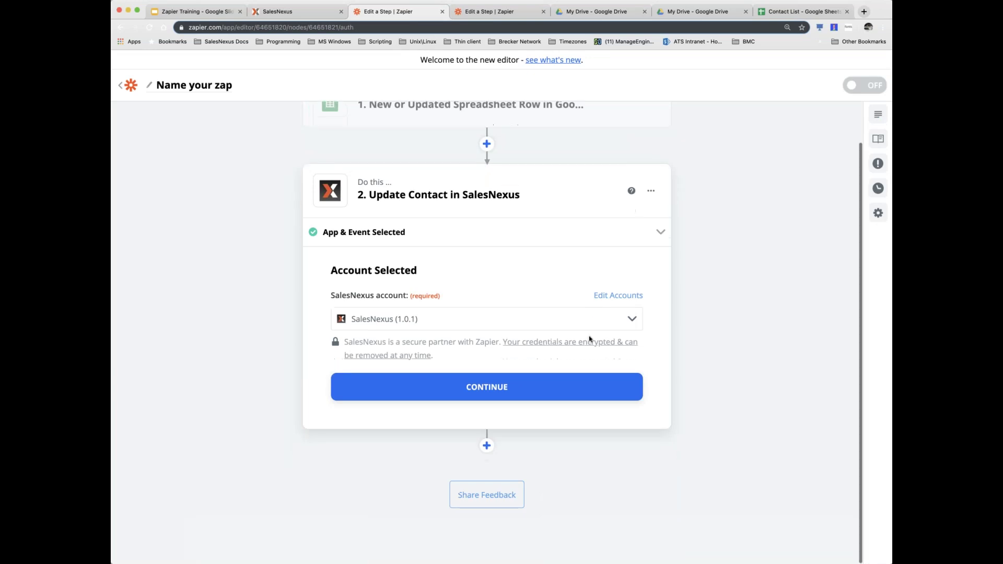
pyautogui.click(486, 389)
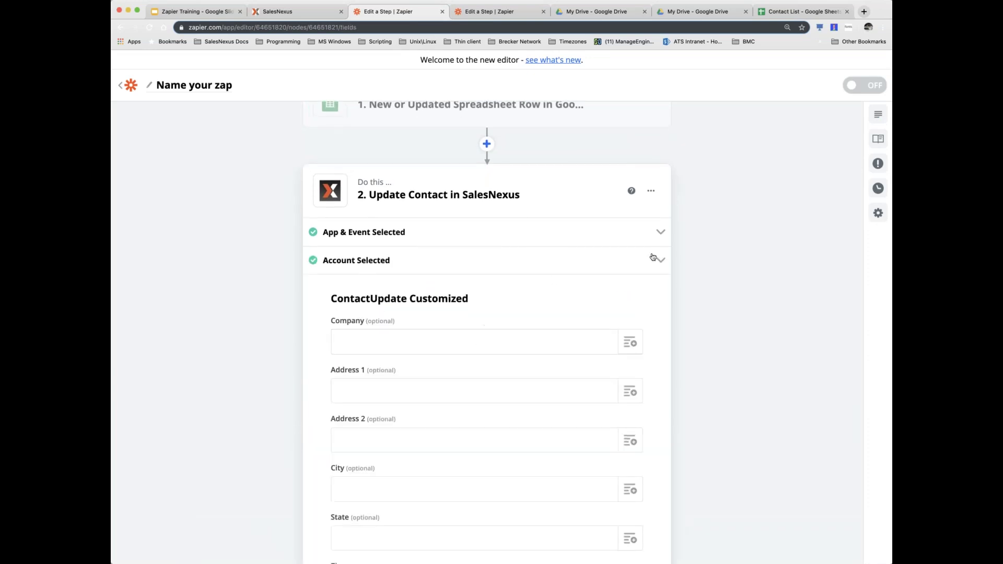
pyautogui.click(643, 265)
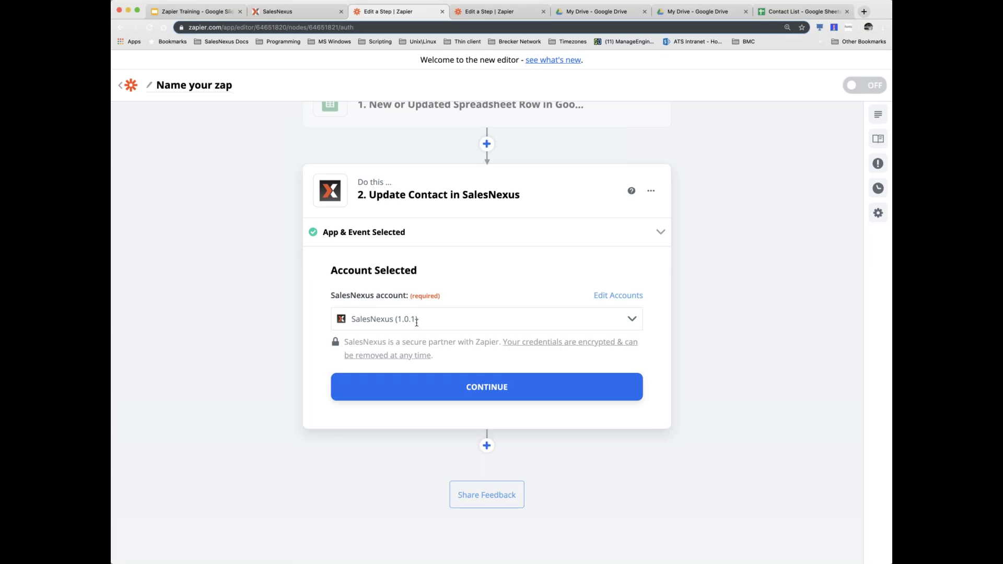
pyautogui.click(489, 325)
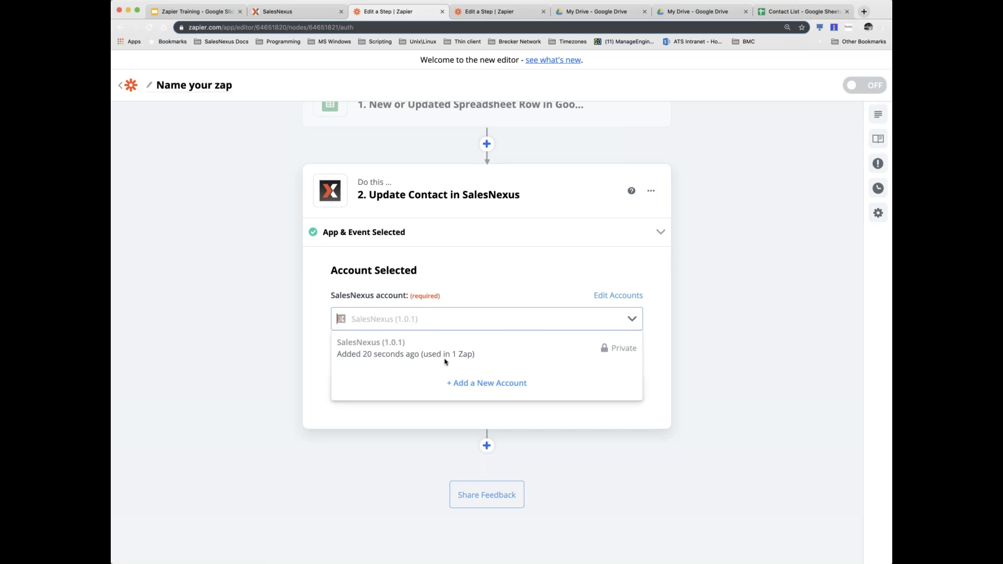
pyautogui.click(654, 375)
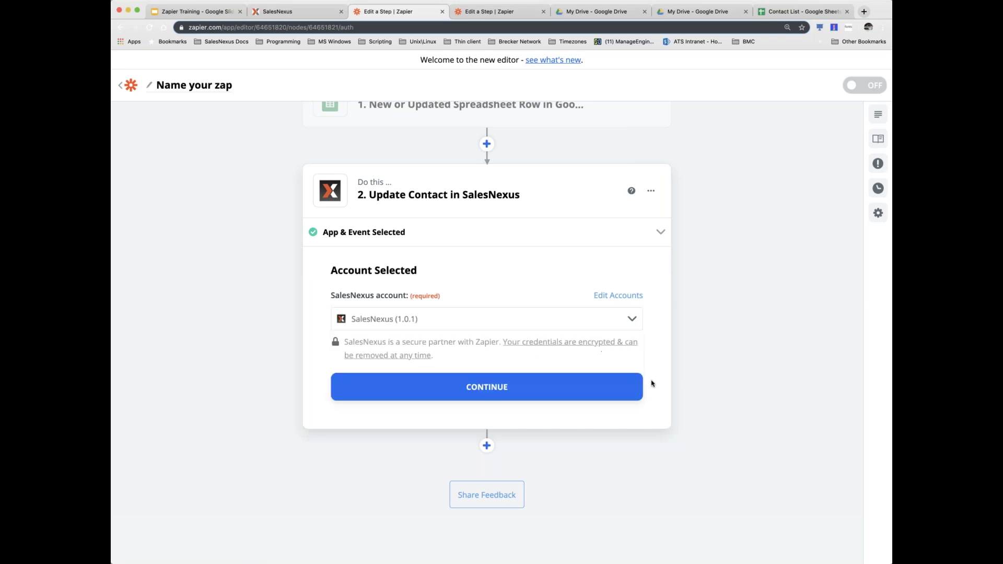
pyautogui.click(475, 387)
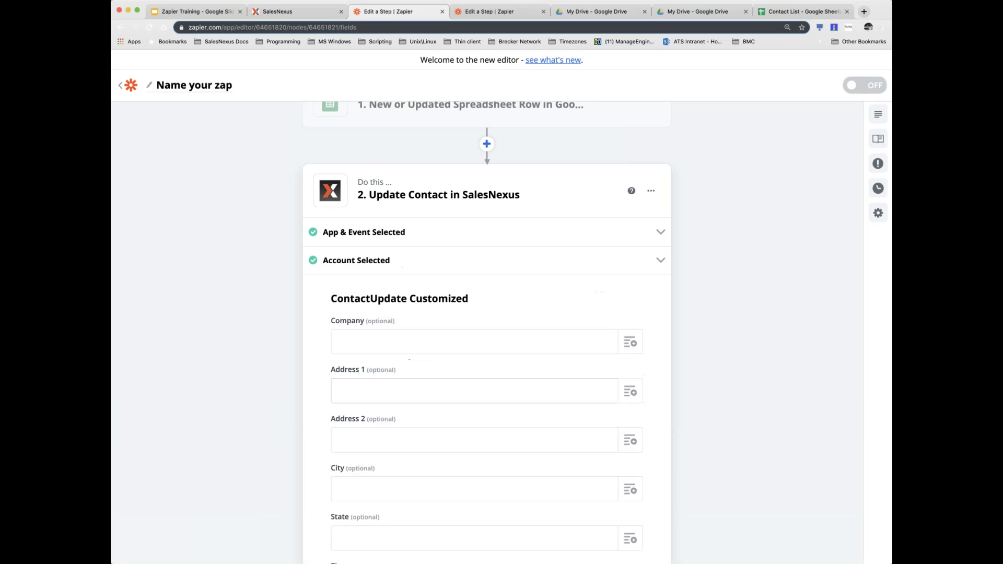
# - Refresh the ContactUpdate Customized fields and scroll back up to Company
pyautogui.scroll(-2, 659, 298)
pyautogui.scroll(-8, 662, 300)
pyautogui.scroll(-6, 662, 300)
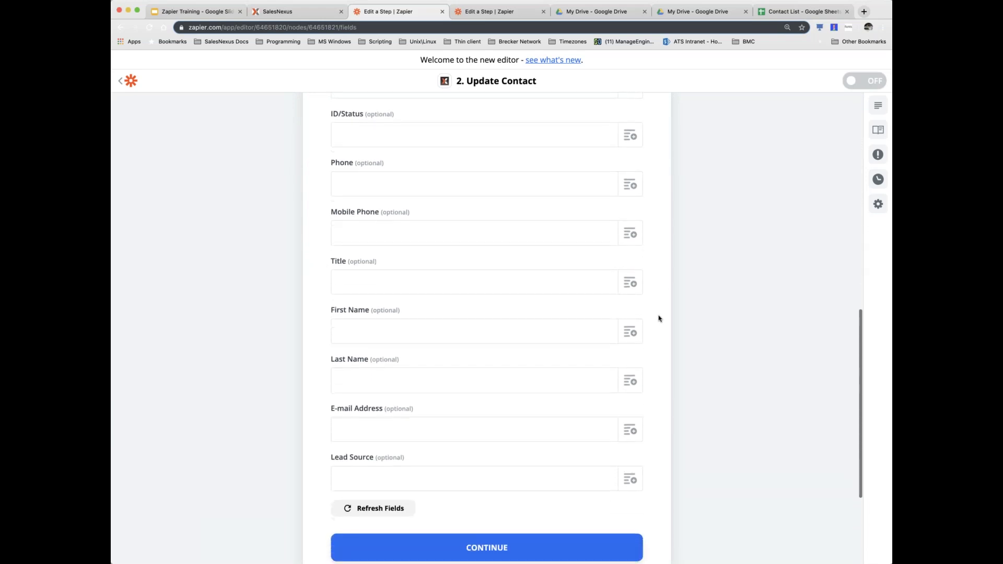
pyautogui.click(374, 509)
pyautogui.scroll(9, 629, 434)
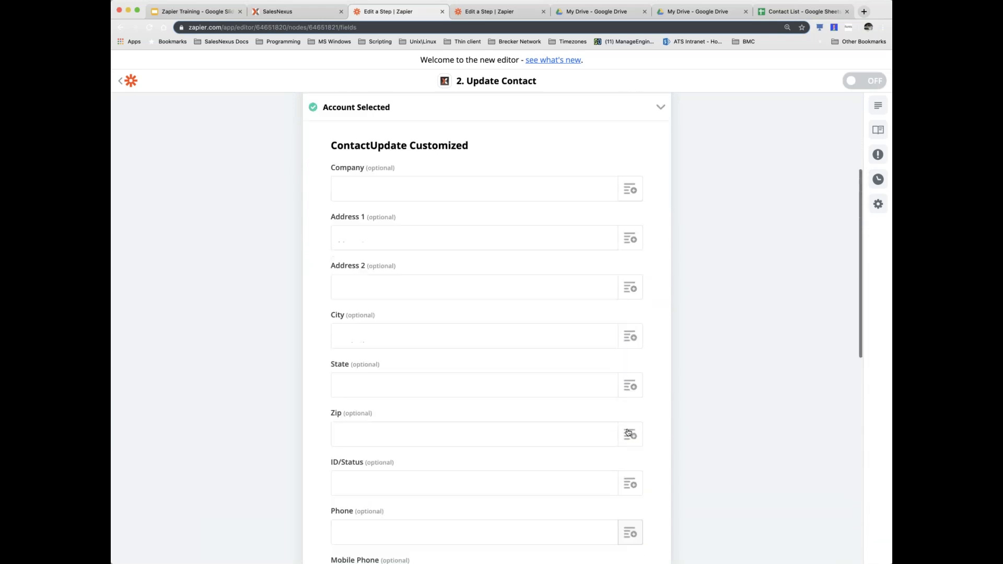
pyautogui.scroll(4, 629, 432)
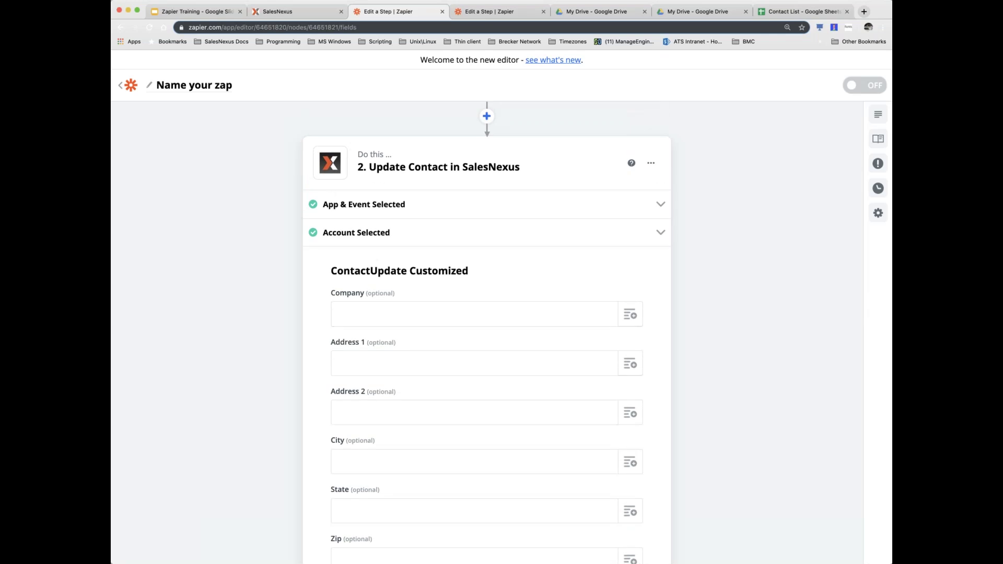
pyautogui.click(358, 324)
pyautogui.scroll(1, 367, 308)
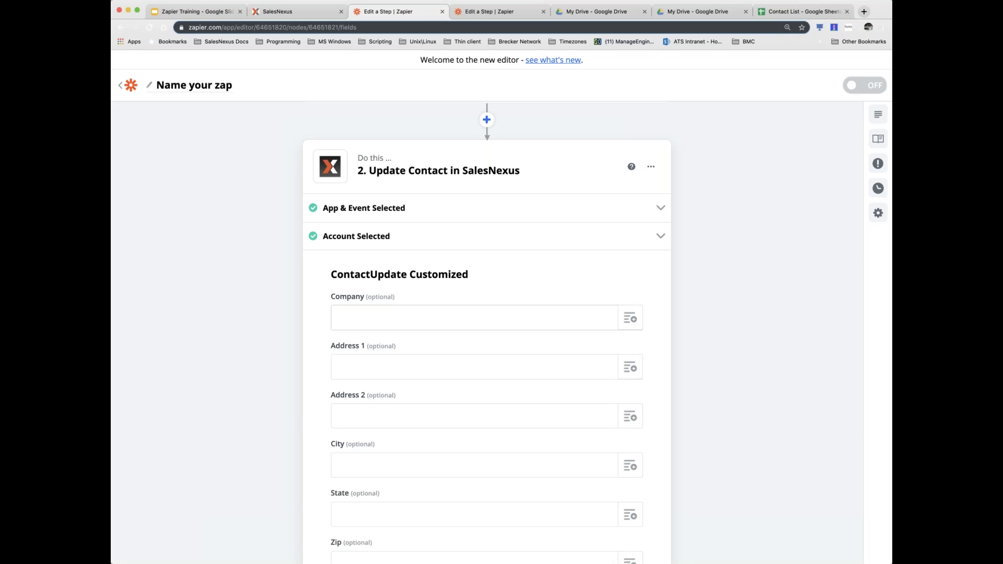
pyautogui.scroll(-3, 481, 300)
pyautogui.scroll(-3, 481, 300)
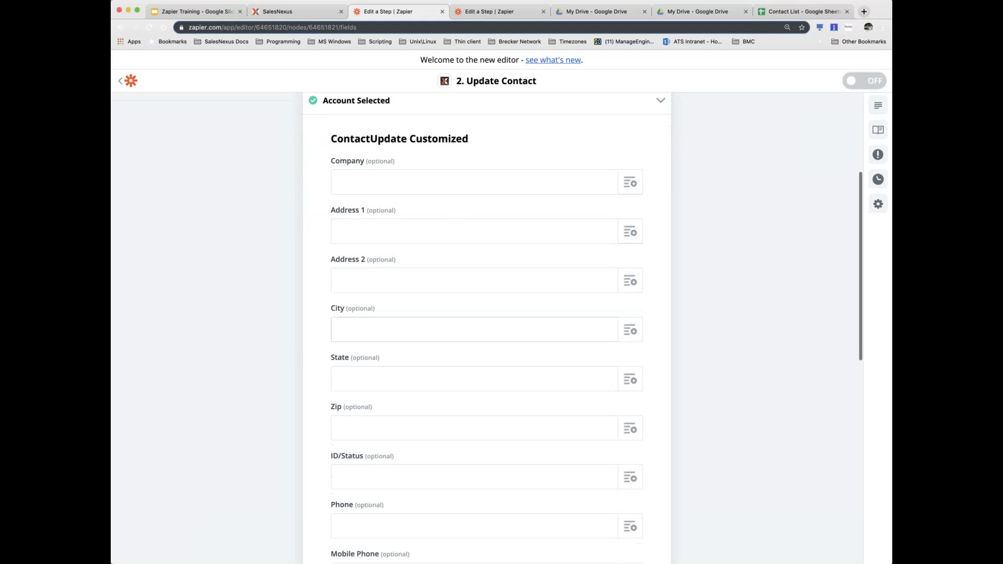
pyautogui.scroll(1, 470, 251)
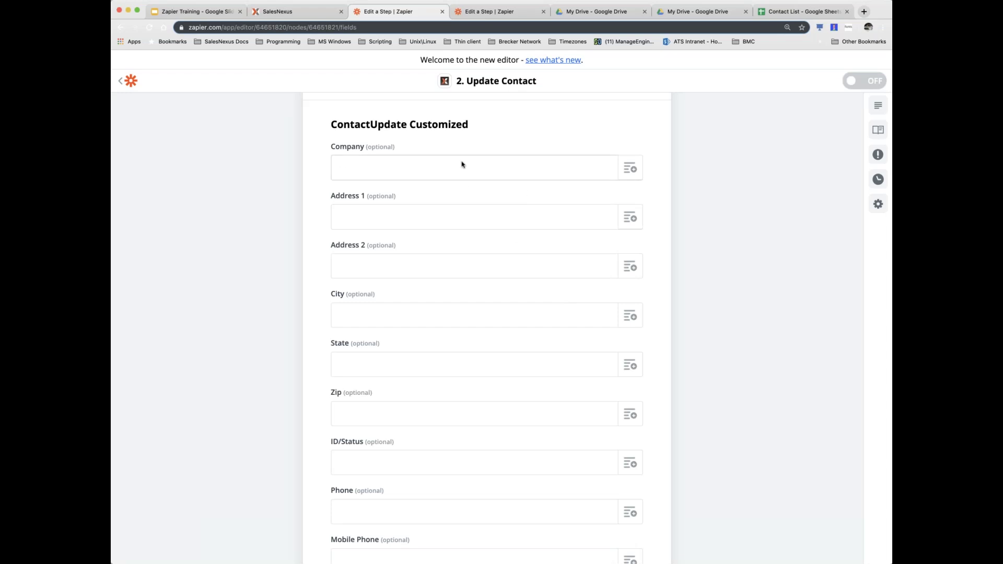
# - Map the sheet's Company into Company and Address into Address 1
pyautogui.click(630, 173)
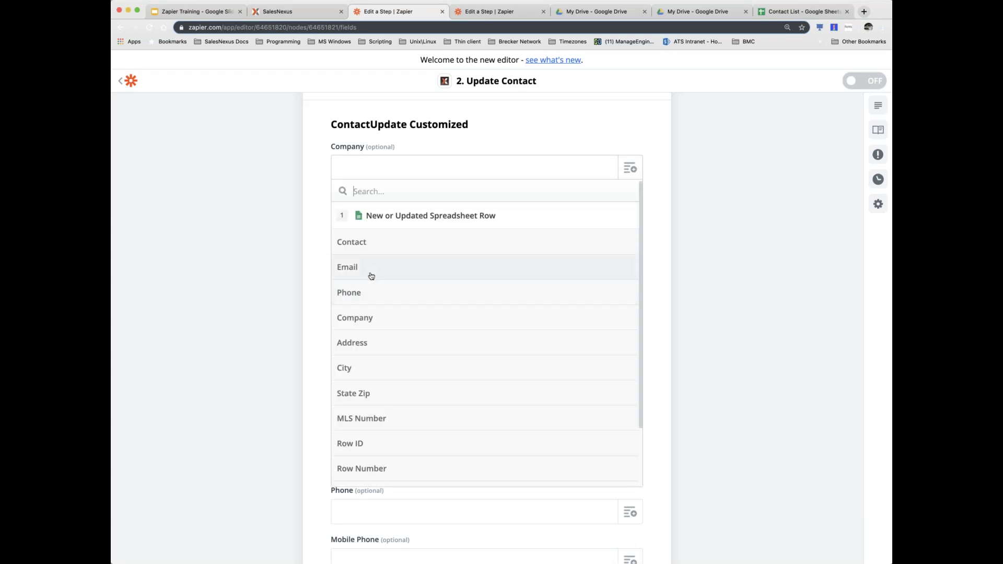
pyautogui.click(361, 323)
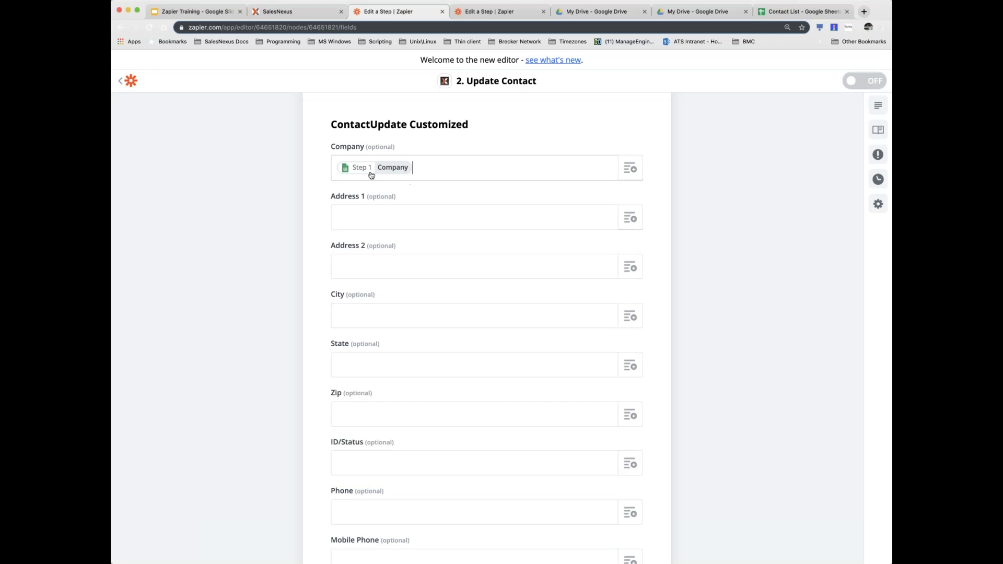
pyautogui.click(630, 169)
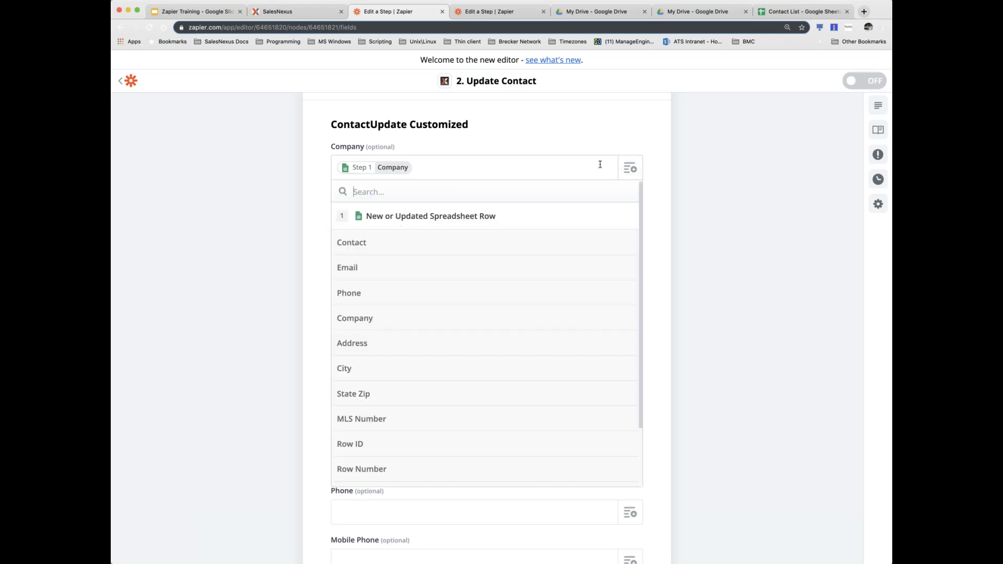
pyautogui.click(631, 141)
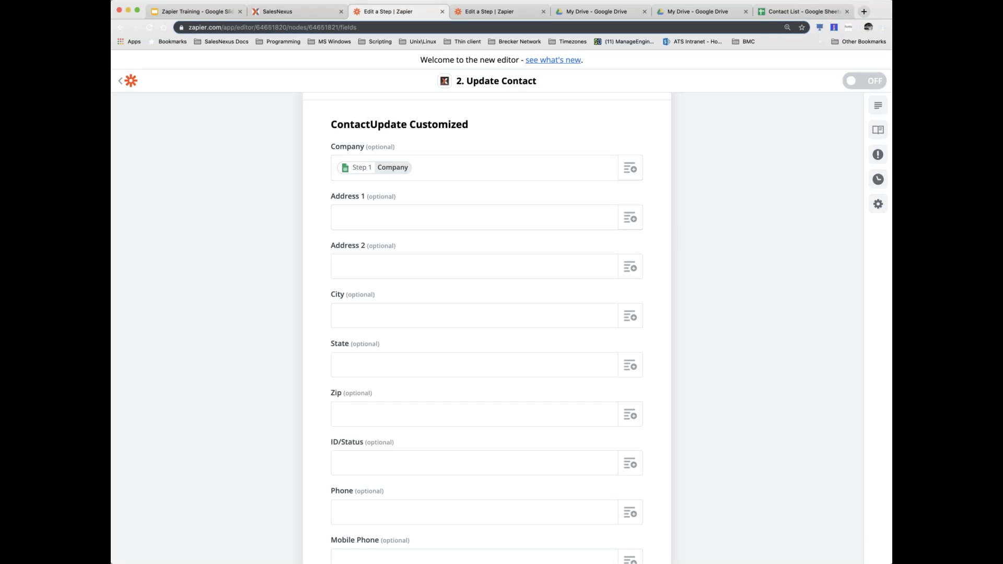
pyautogui.click(617, 228)
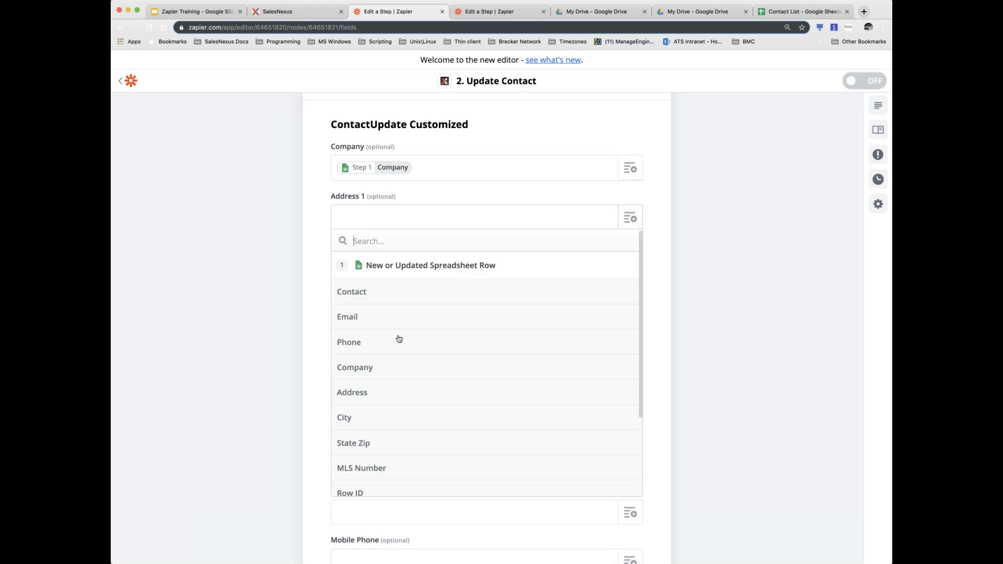
pyautogui.click(365, 396)
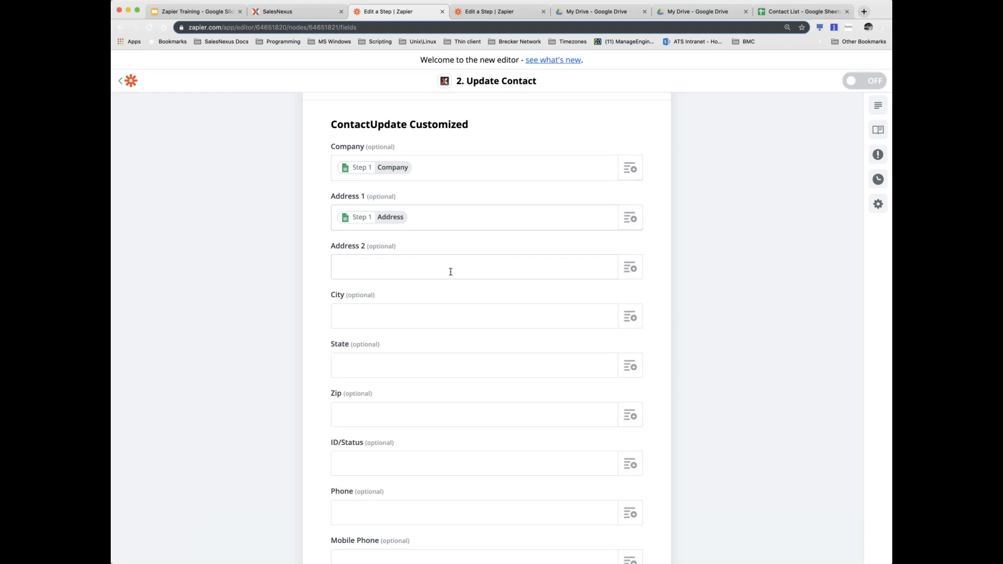
pyautogui.moveTo(397, 246); pyautogui.dragTo(365, 246)
pyautogui.scroll(-10, 445, 400)
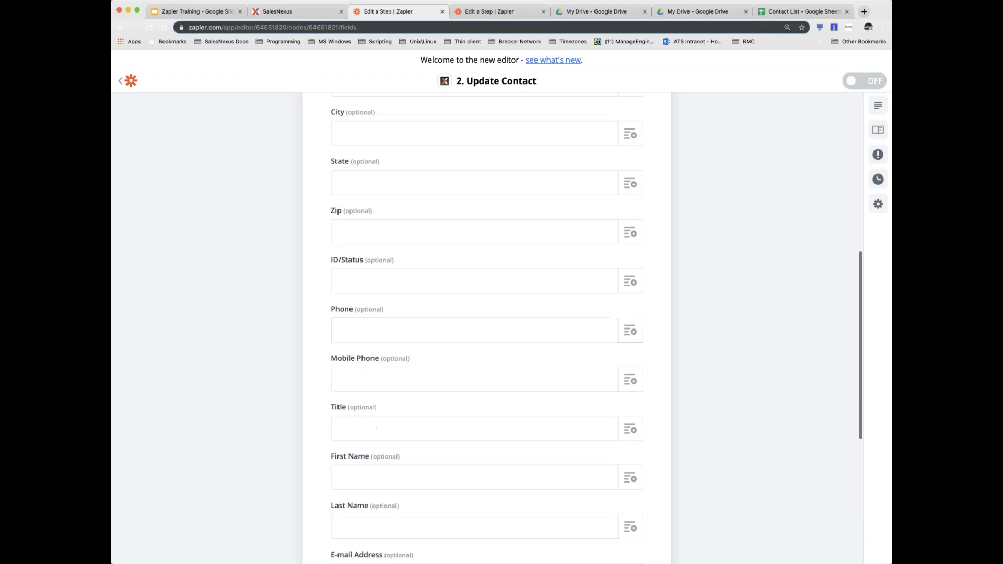
pyautogui.scroll(2, 486, 328)
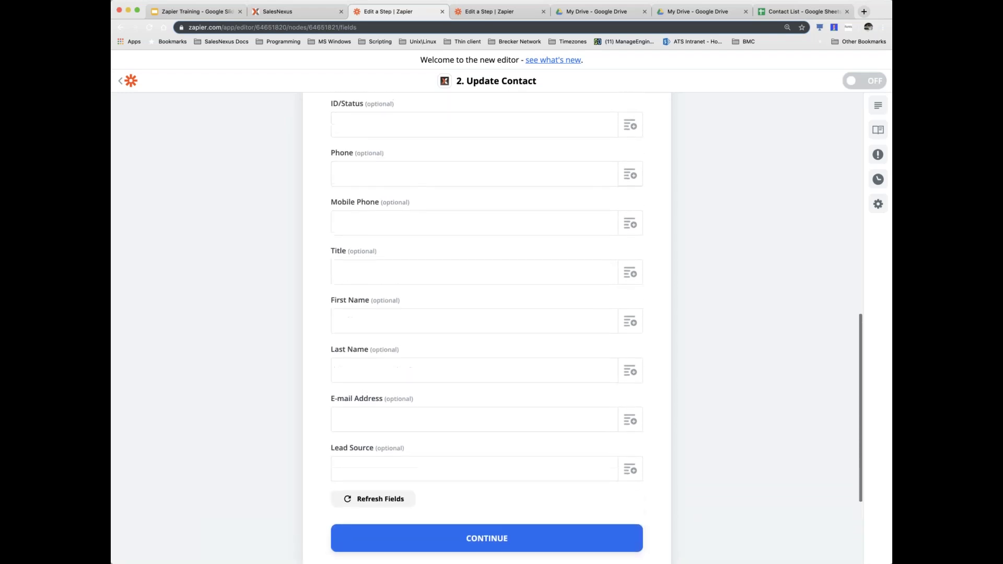
pyautogui.scroll(8, 487, 328)
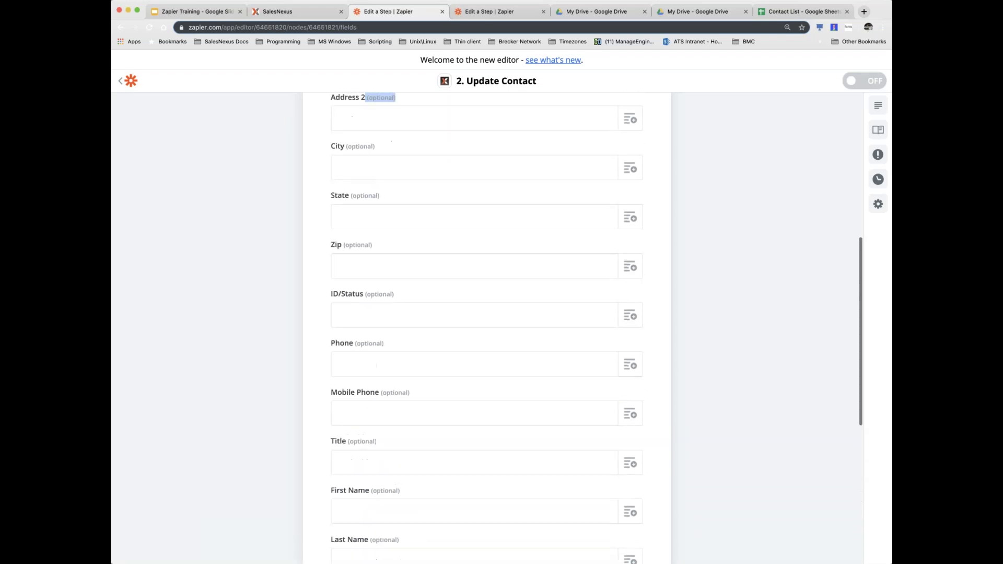
pyautogui.scroll(2, 445, 314)
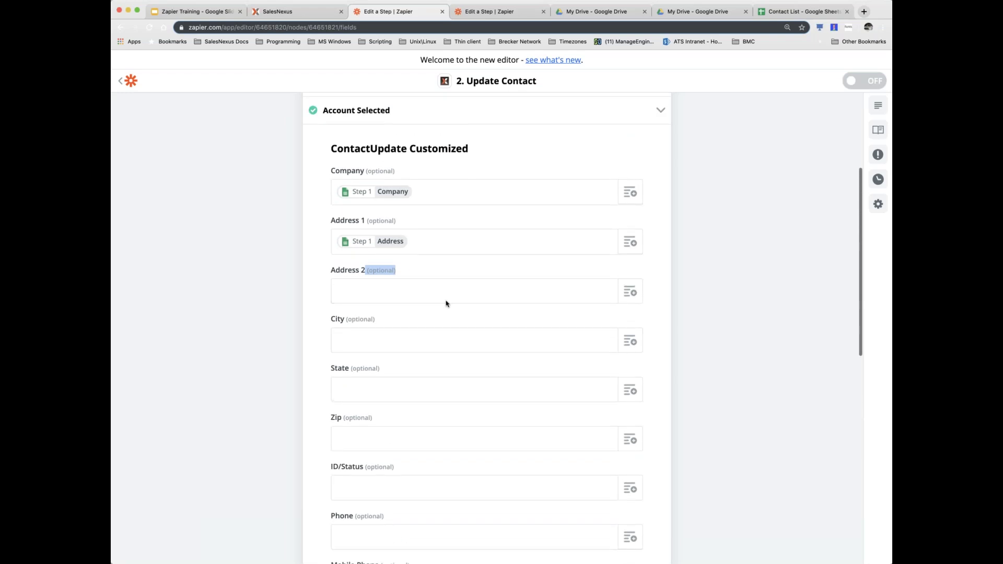
# - Map the sheet's City column into the City field
pyautogui.click(387, 286)
pyautogui.click(576, 342)
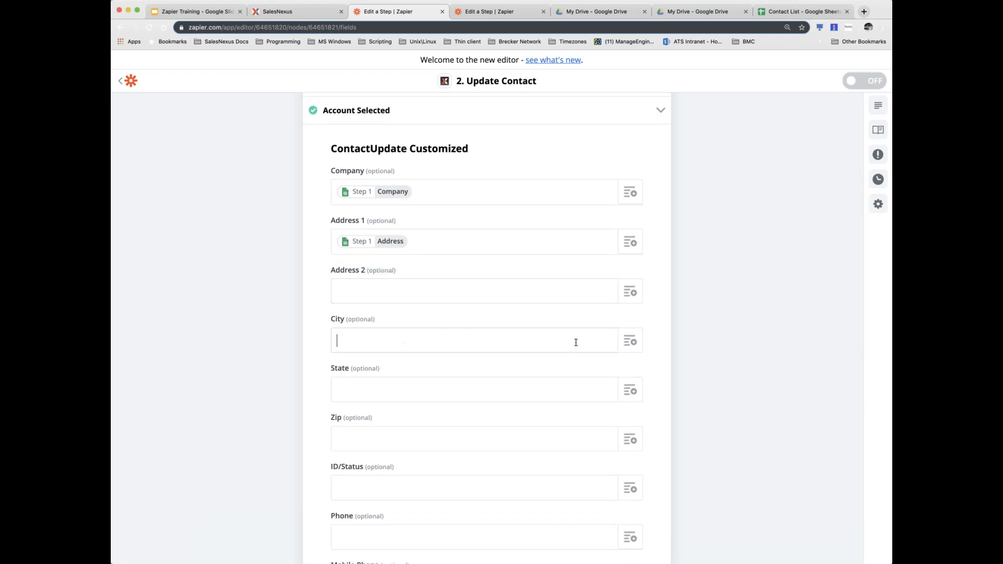
pyautogui.click(630, 345)
pyautogui.scroll(-1, 406, 455)
pyautogui.click(380, 470)
# - Leave State unmapped and map the sheet's State Zip into Zip
pyautogui.scroll(-3, 277, 390)
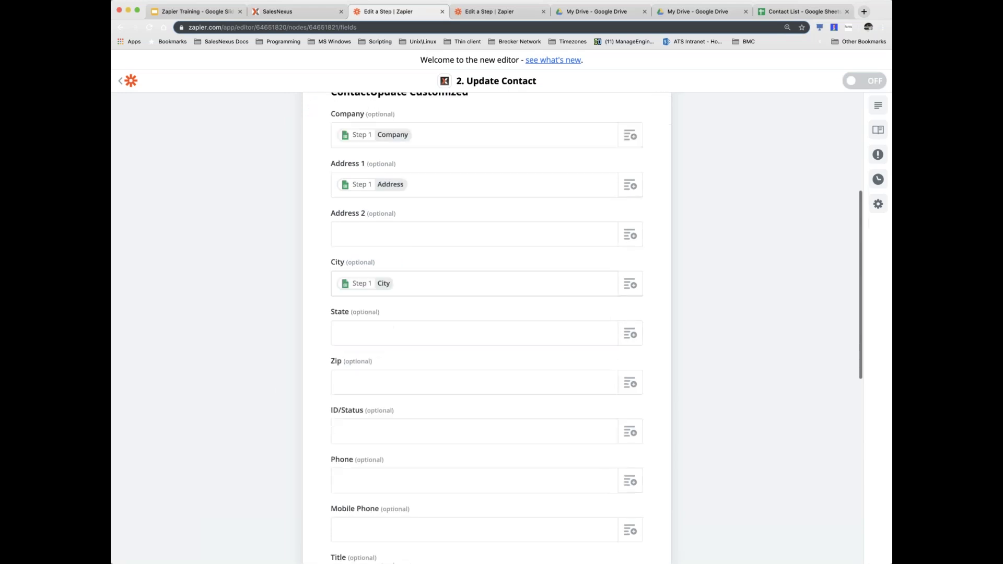
pyautogui.click(630, 233)
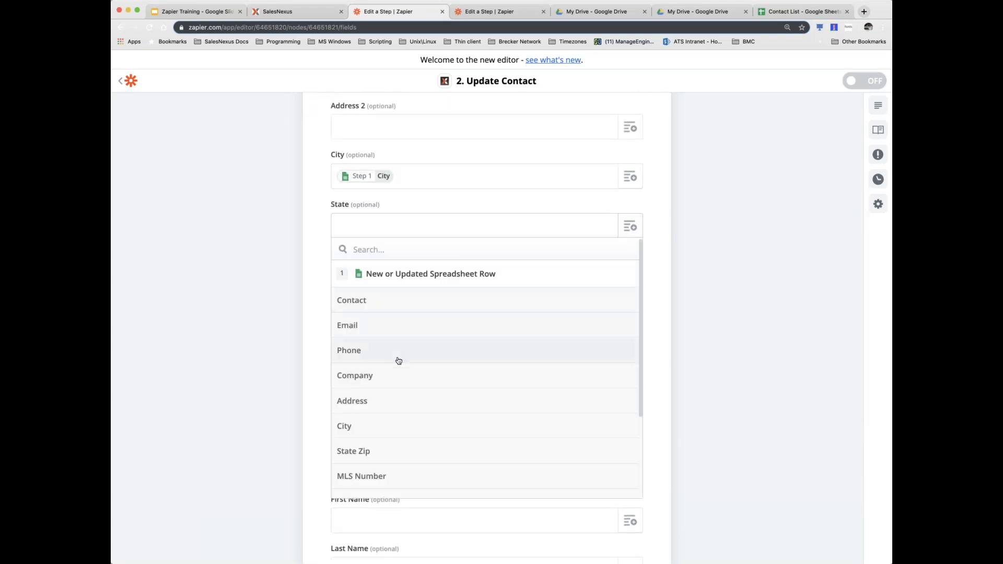
pyautogui.scroll(-5, 385, 400)
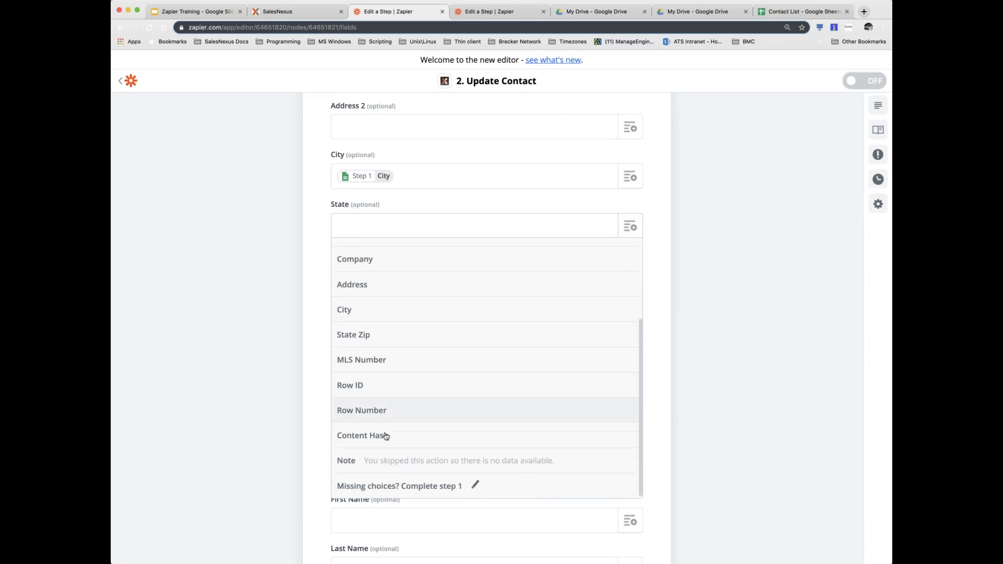
pyautogui.scroll(3, 376, 347)
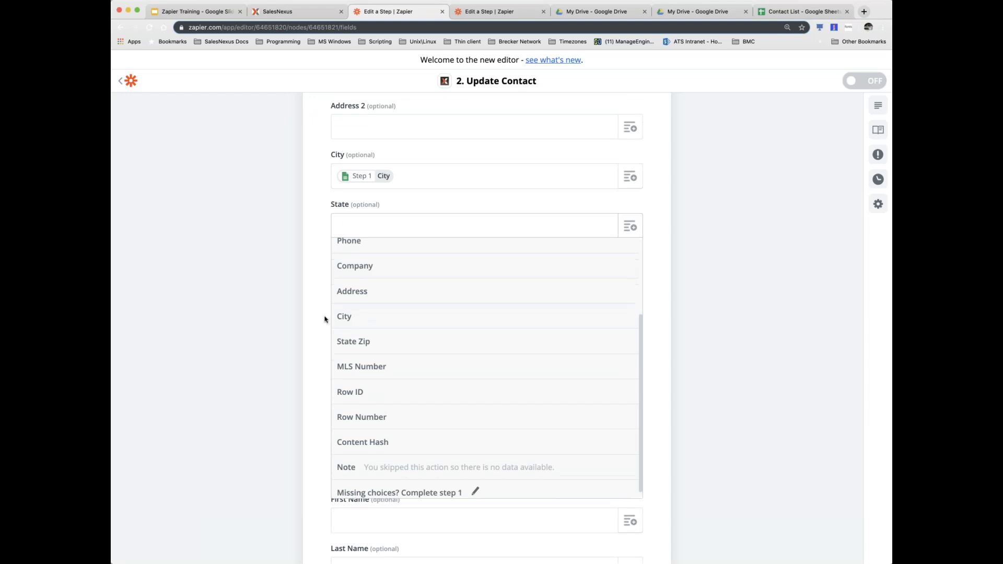
pyautogui.press('Tab')
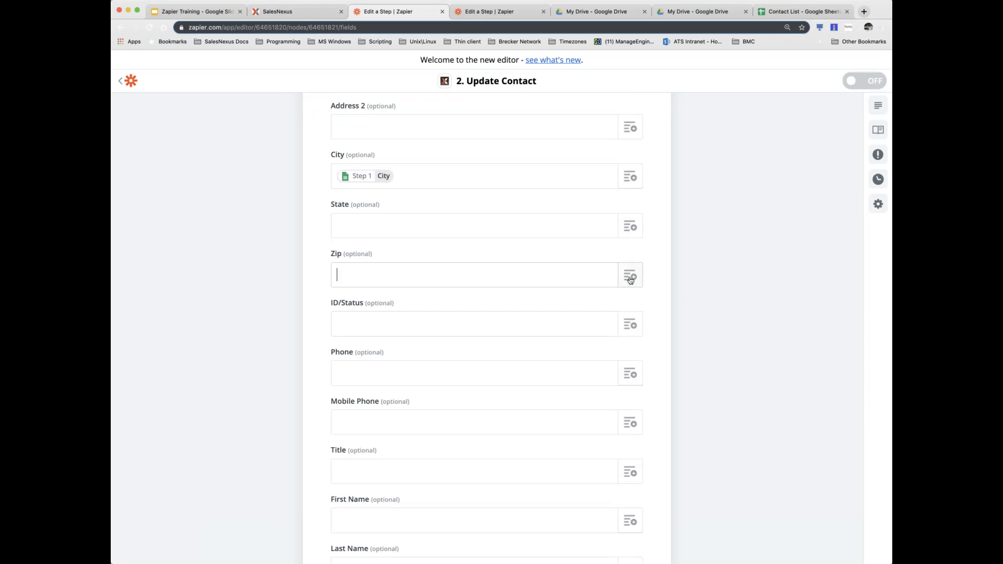
pyautogui.click(629, 275)
pyautogui.scroll(-2, 373, 413)
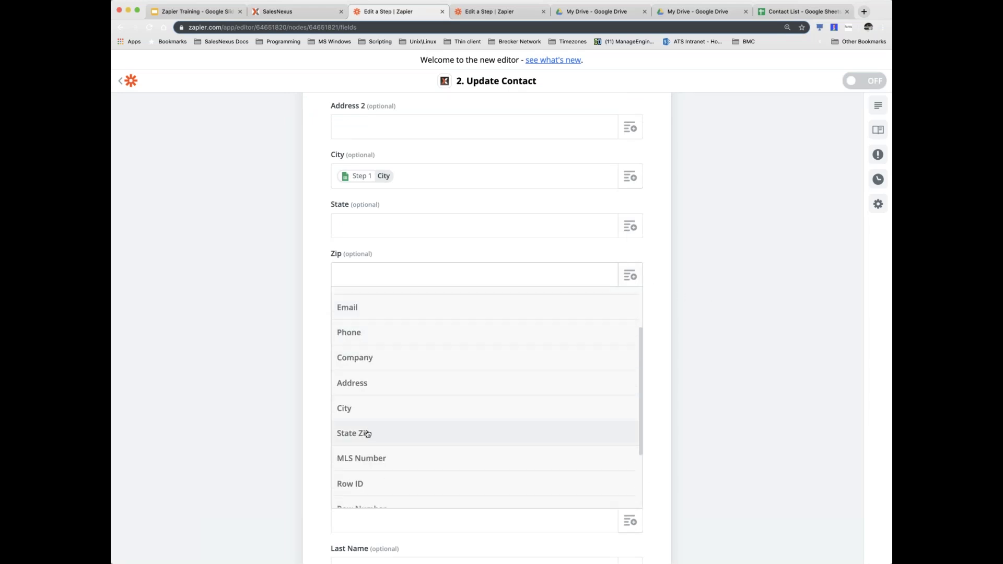
pyautogui.click(368, 434)
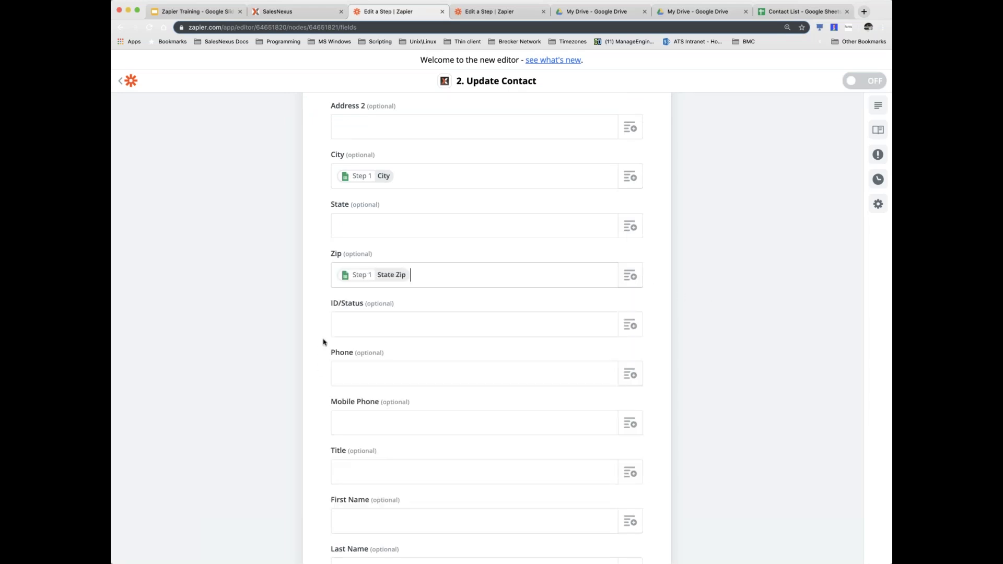
pyautogui.moveTo(398, 303); pyautogui.dragTo(337, 335)
# - Try 'Leads' in ID/Status, then clear the field again
pyautogui.click(426, 327)
pyautogui.write('Leads')
pyautogui.press('super+a')
pyautogui.press('BackSpace')
# - Map the sheet's Phone into Phone and Contact into First Name
pyautogui.click(395, 369)
pyautogui.scroll(-4, 426, 368)
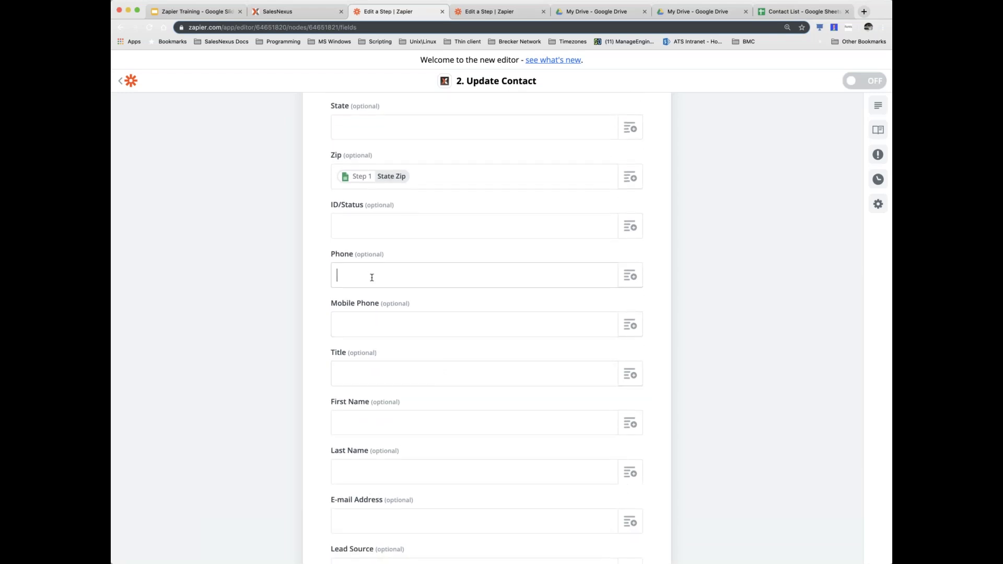
pyautogui.click(630, 276)
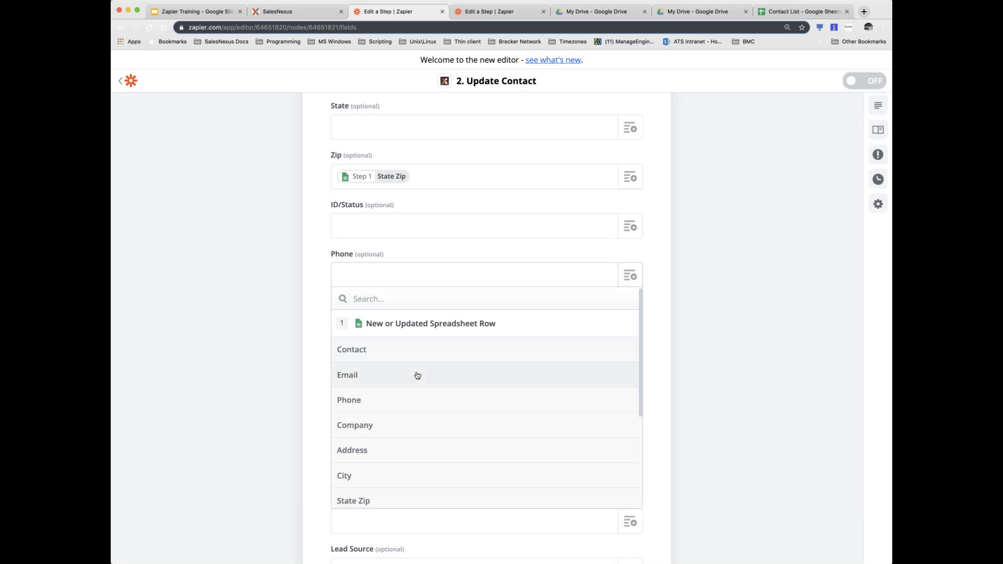
pyautogui.click(378, 402)
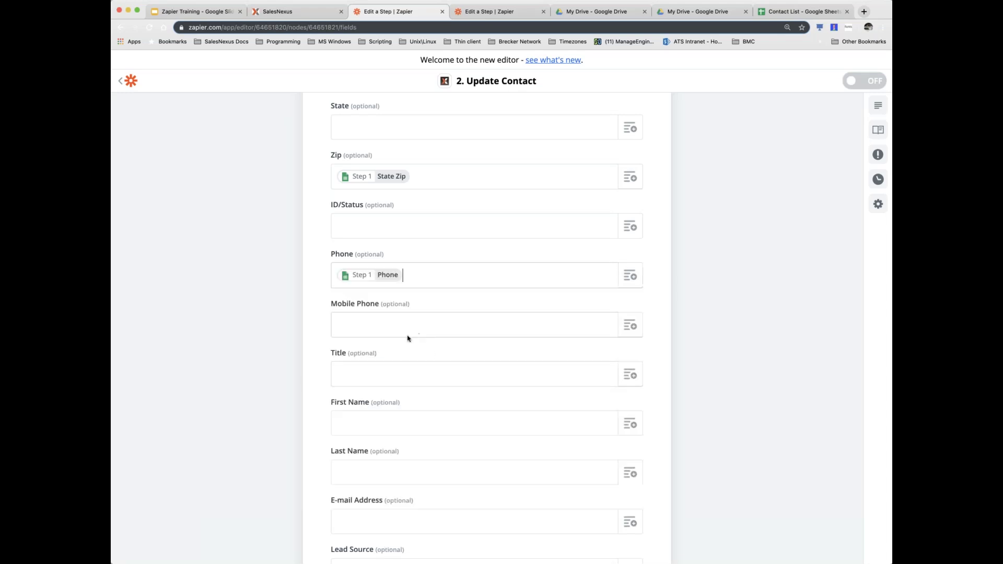
pyautogui.scroll(-3, 408, 338)
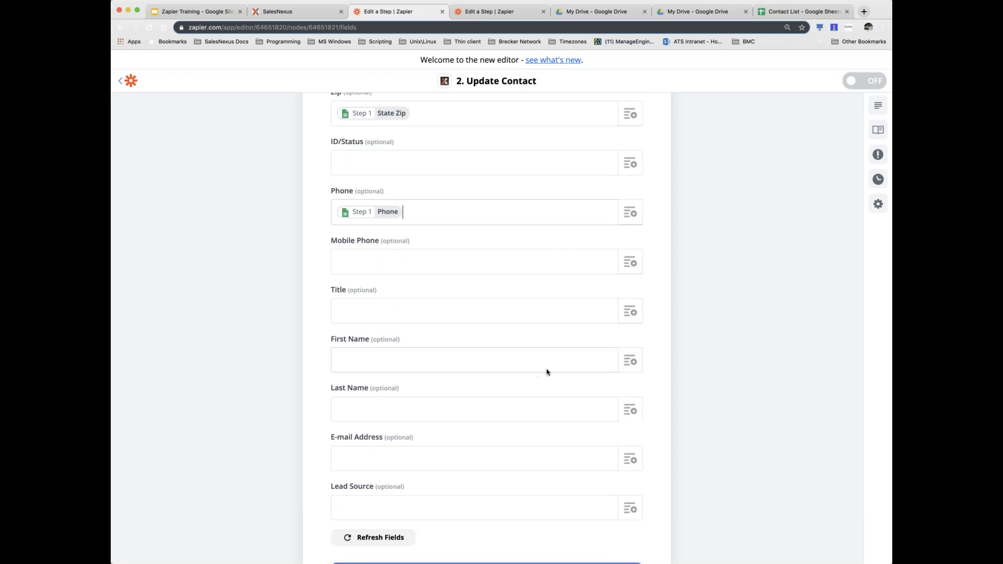
pyautogui.click(640, 363)
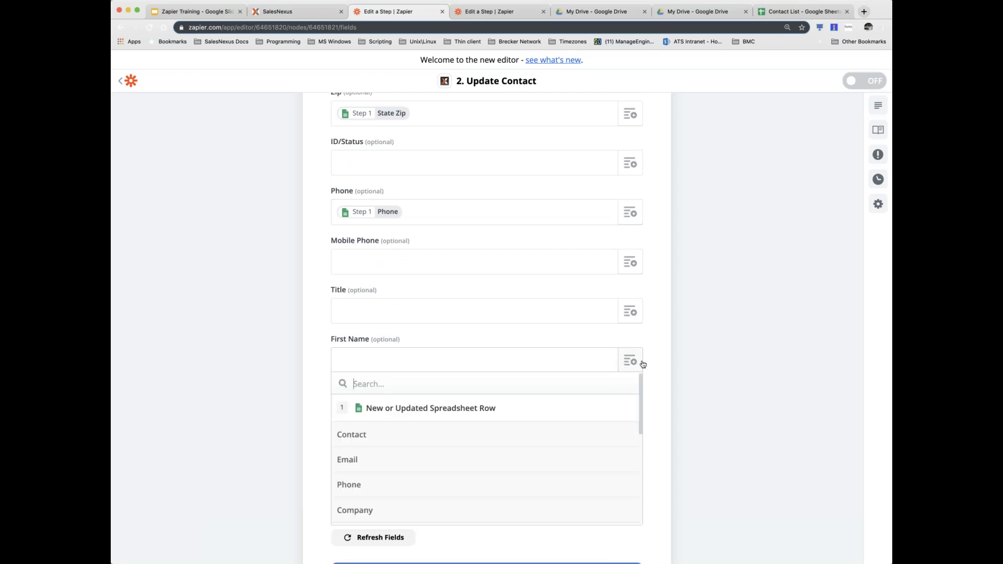
pyautogui.click(356, 436)
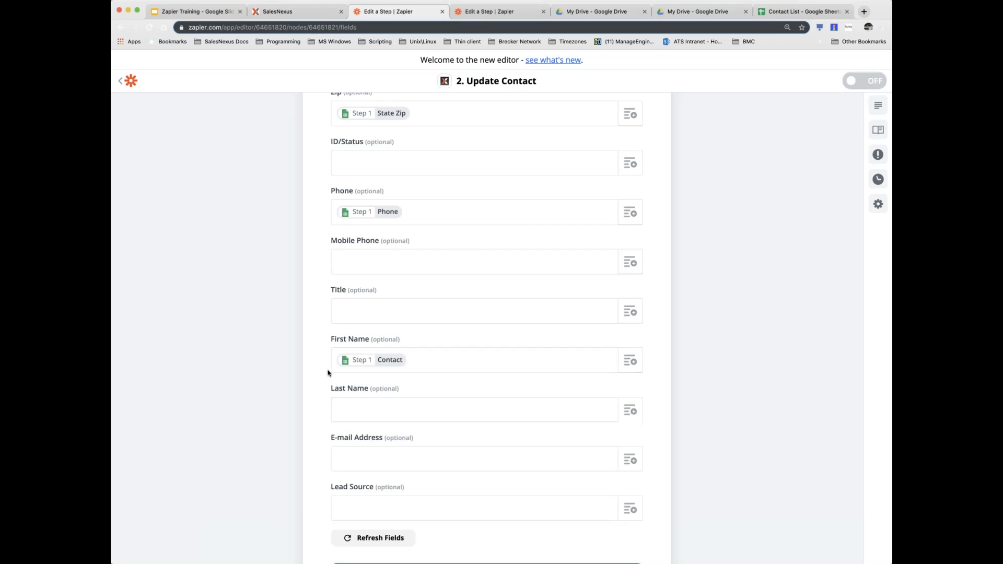
pyautogui.scroll(-5, 324, 369)
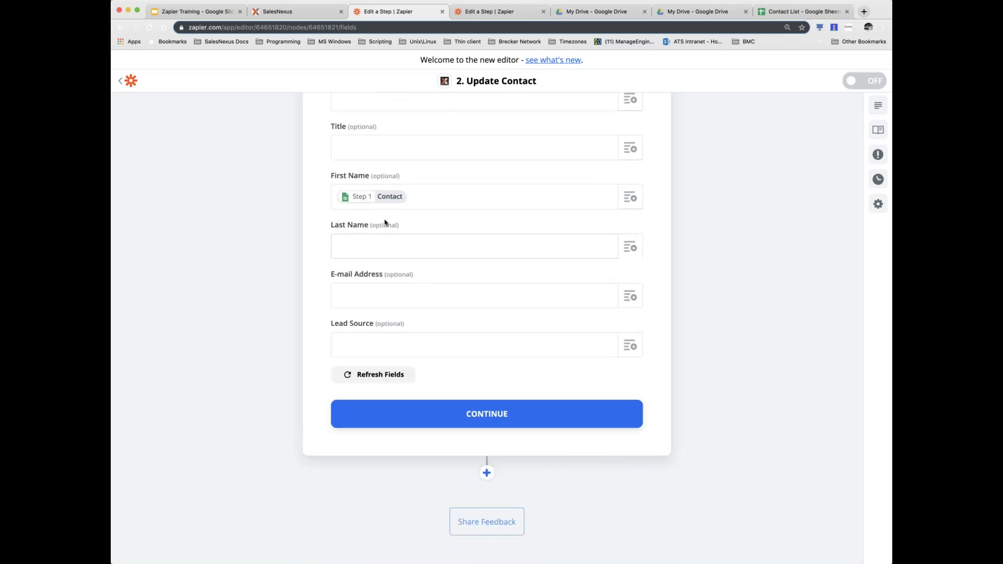
pyautogui.scroll(1, 562, 93)
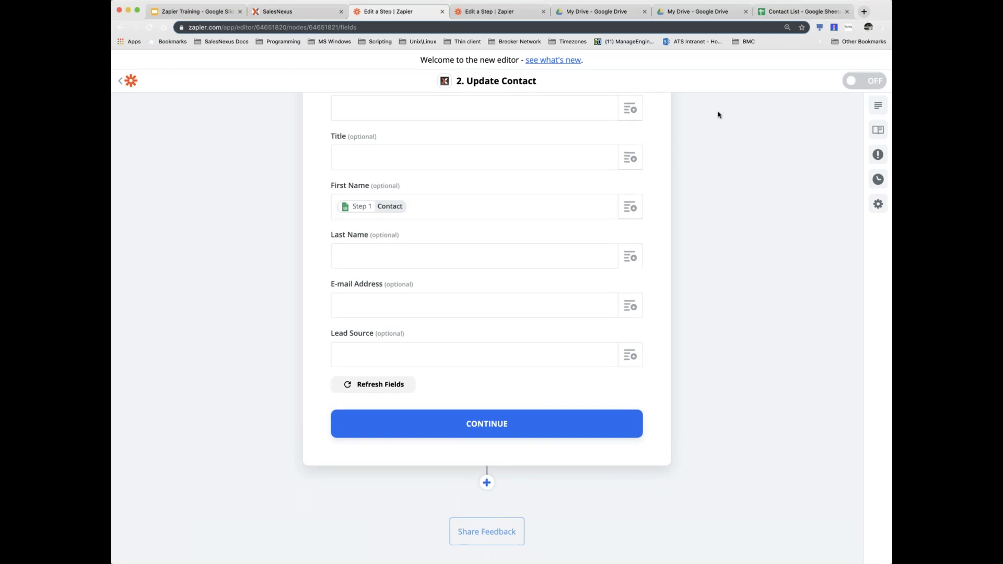
pyautogui.click(773, 13)
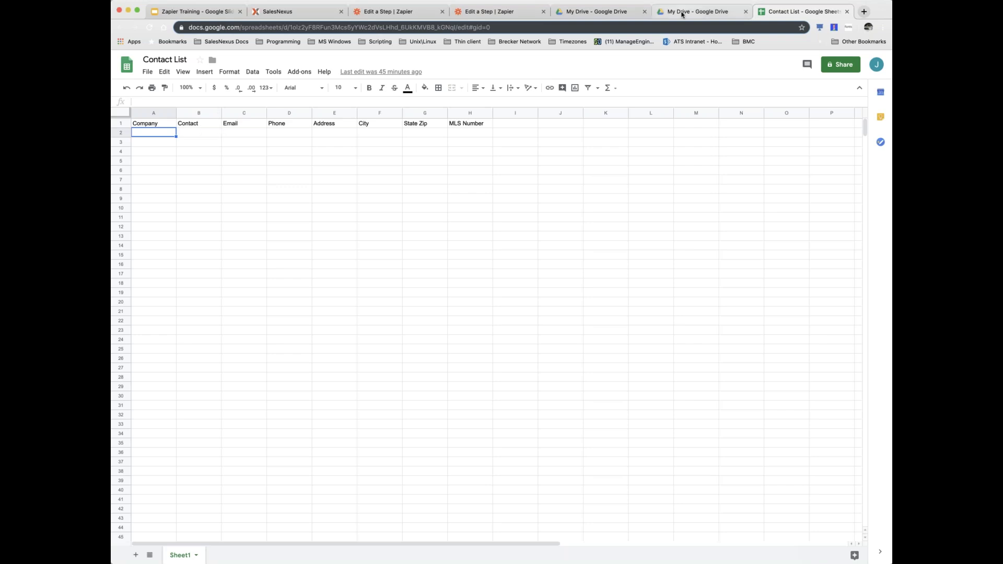
pyautogui.click(385, 11)
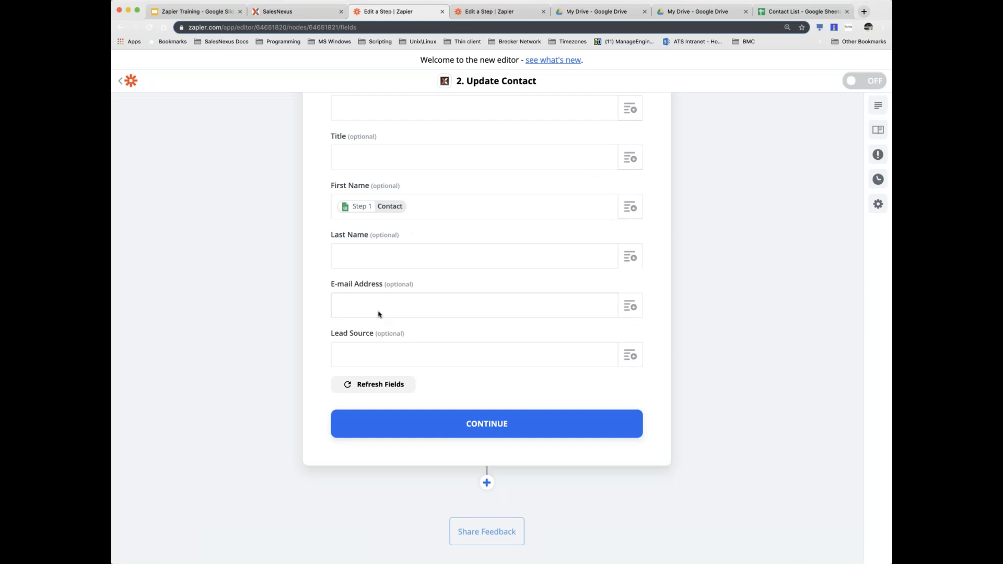
# - Map the Email column into E-mail Address, leaving Lead Source unmapped
pyautogui.click(635, 308)
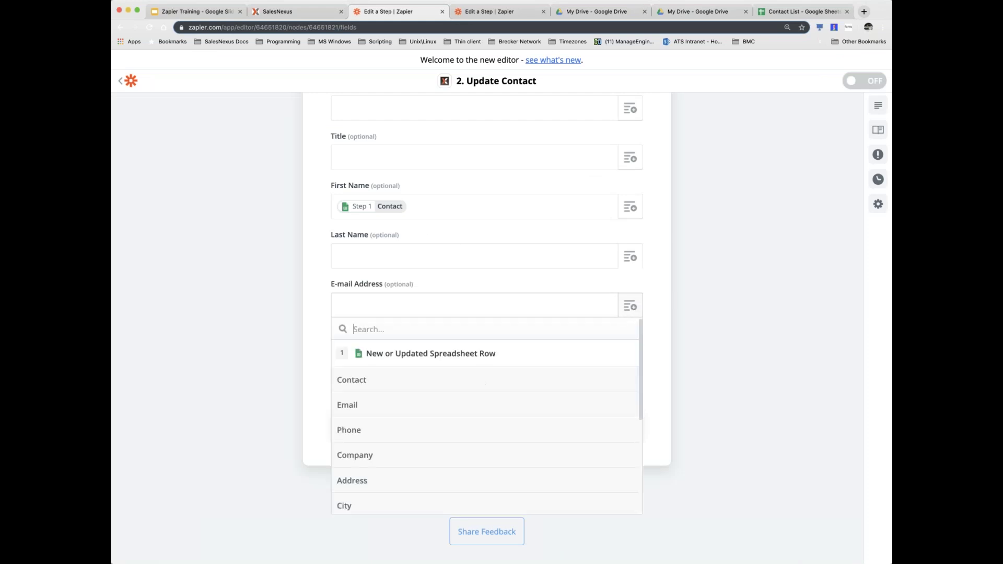
pyautogui.click(349, 408)
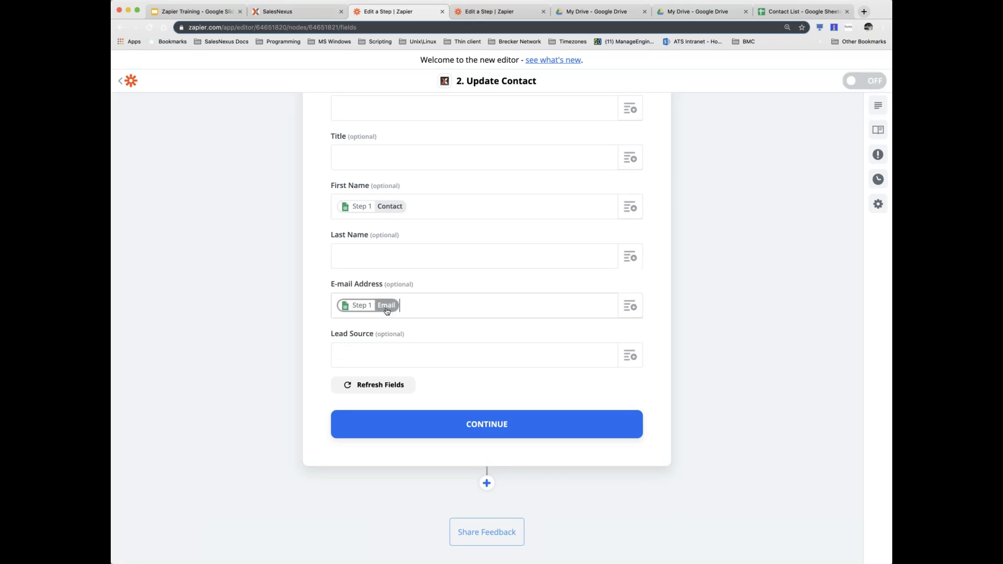
pyautogui.click(356, 355)
pyautogui.click(629, 355)
pyautogui.scroll(-5, 465, 437)
pyautogui.scroll(-3, 466, 438)
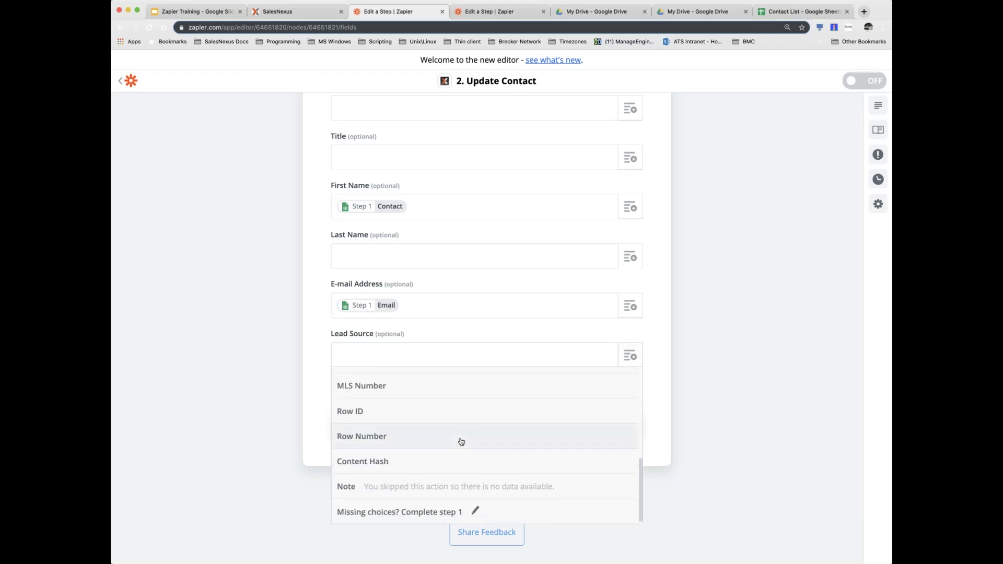
pyautogui.scroll(3, 461, 442)
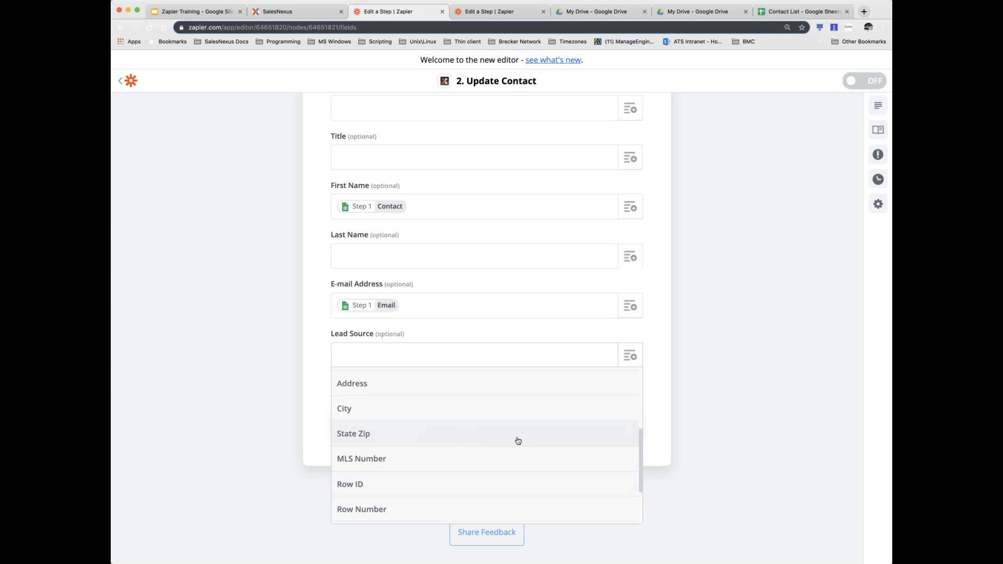
pyautogui.click(664, 396)
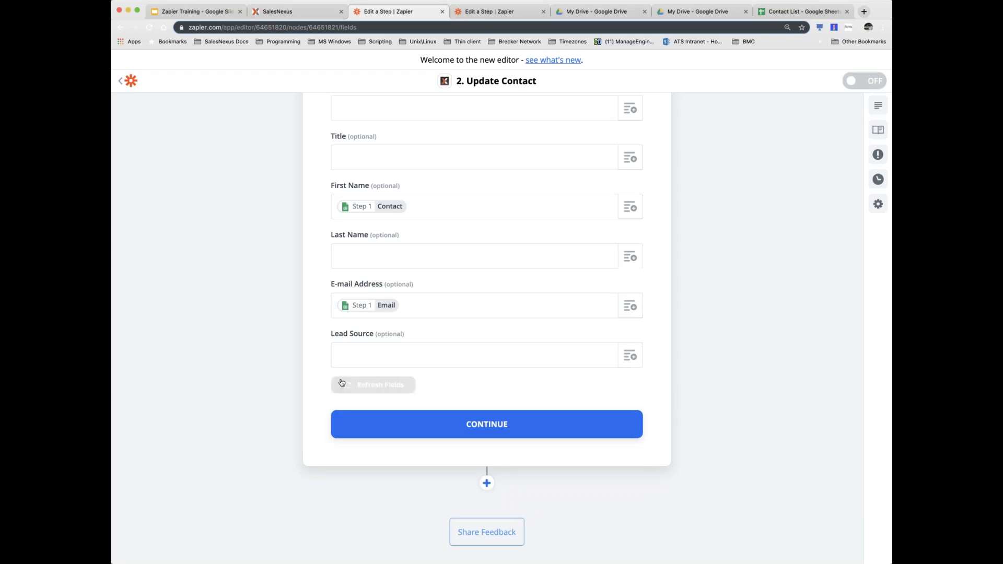
# - Continue past the Update Contact fields, skip the test and turn the zap on
pyautogui.click(482, 423)
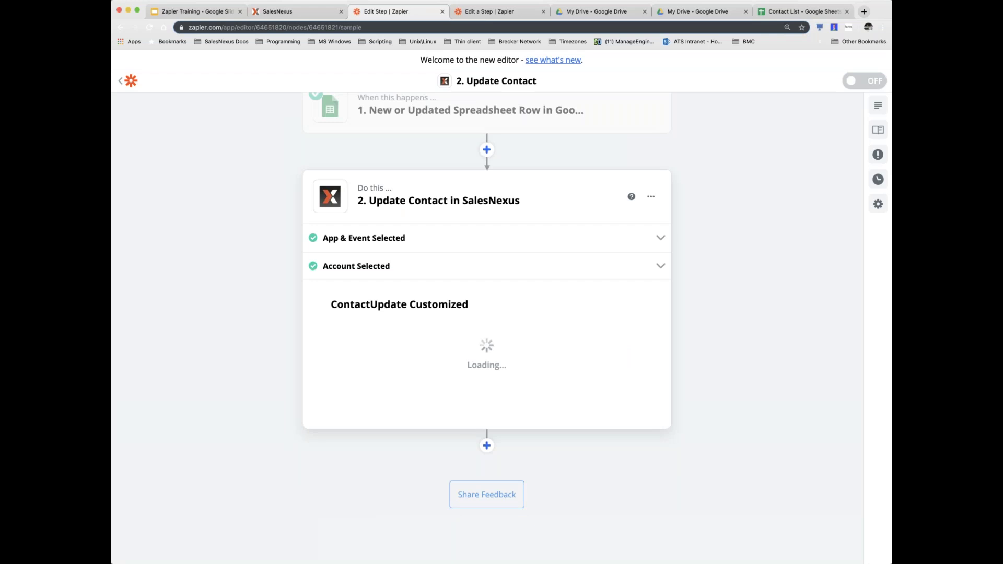
pyautogui.scroll(1, 465, 379)
pyautogui.scroll(3, 464, 379)
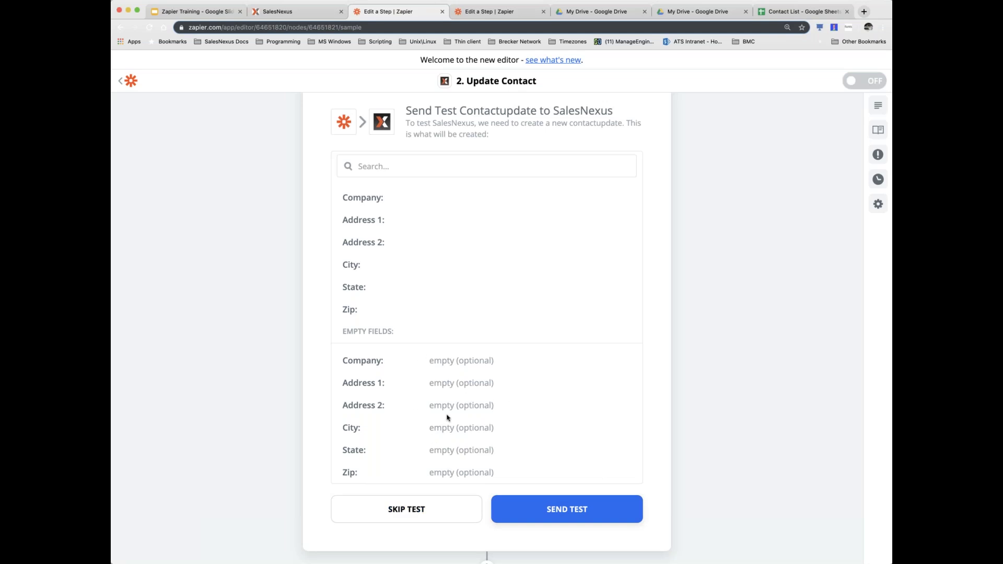
pyautogui.click(397, 511)
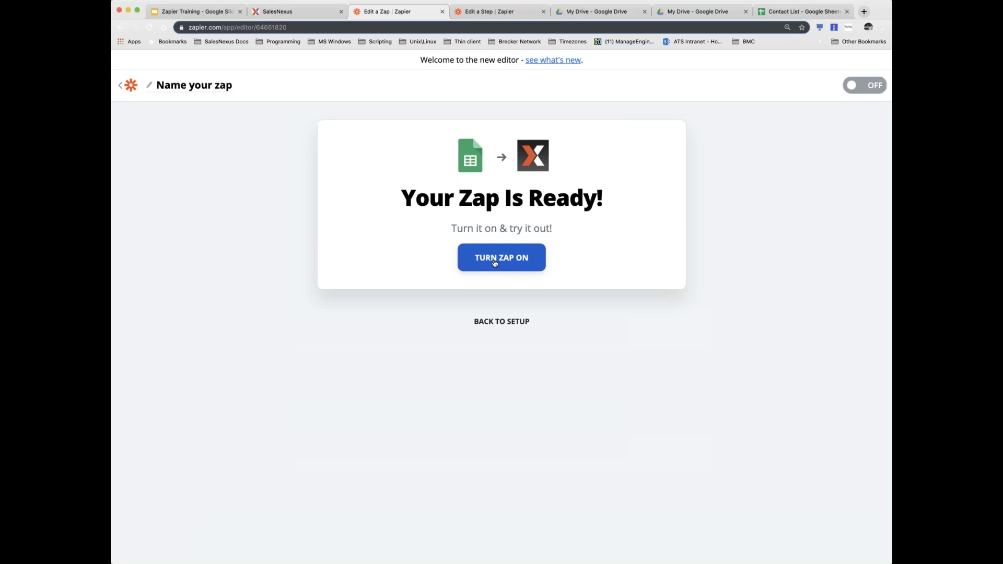
pyautogui.click(494, 264)
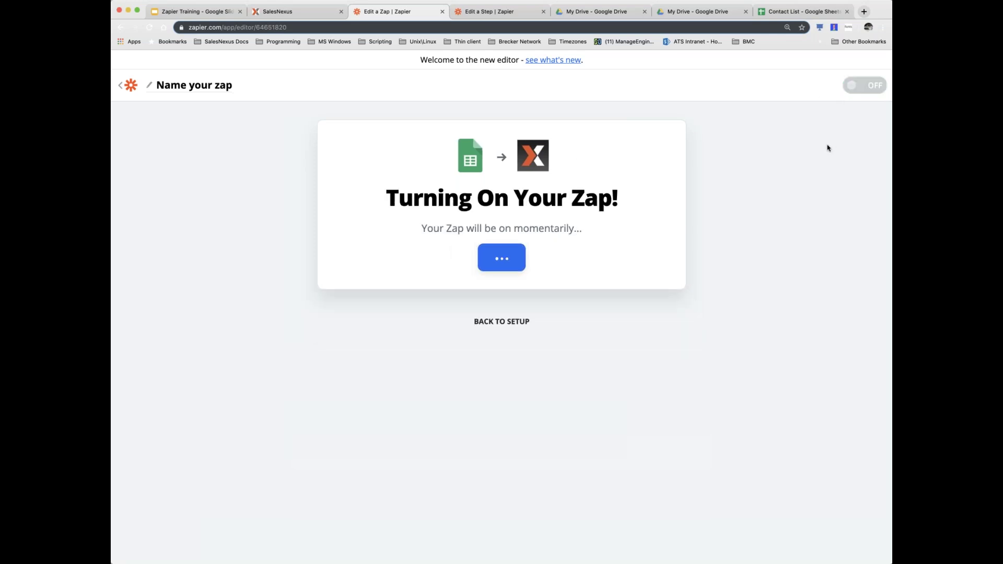
pyautogui.click(872, 87)
# - In Contact List row 2, enter company 'Test Co' plus a contact name, e-mail and phone
pyautogui.click(780, 13)
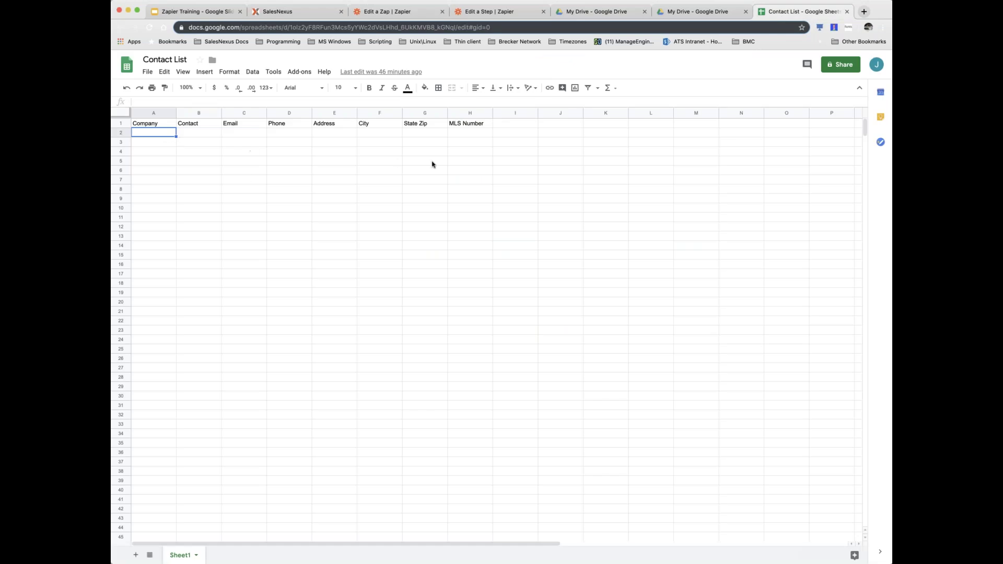
pyautogui.write('Test Company')
pyautogui.press('Tab')
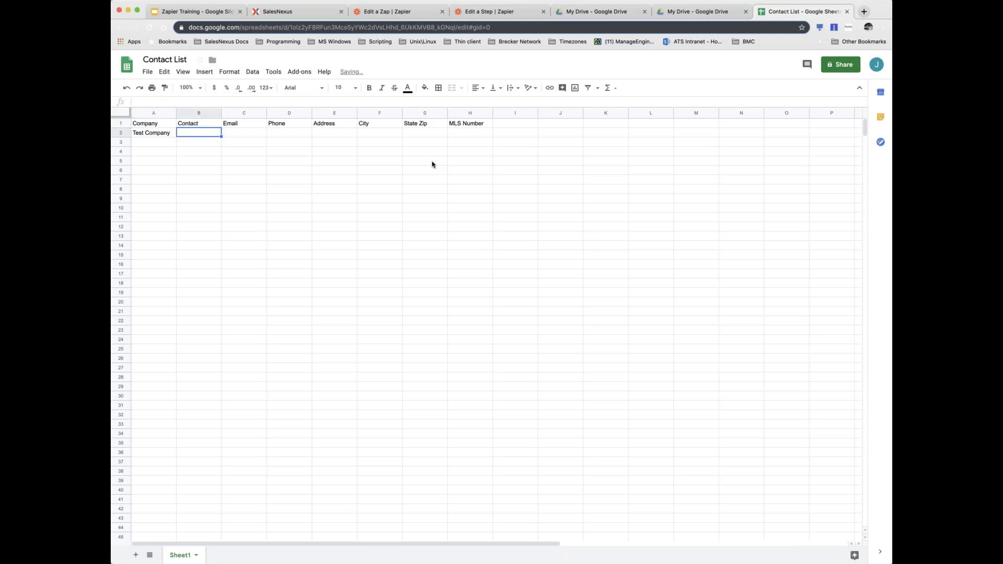
pyautogui.write('Joel testing')
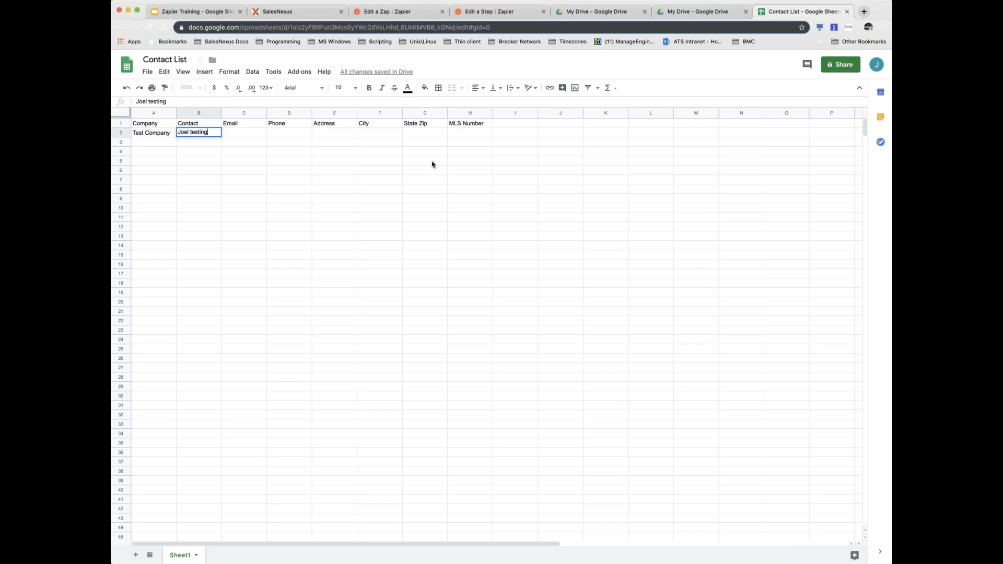
pyautogui.write(' Sheet')
pyautogui.press('Tab')
pyautogui.press('Tab')
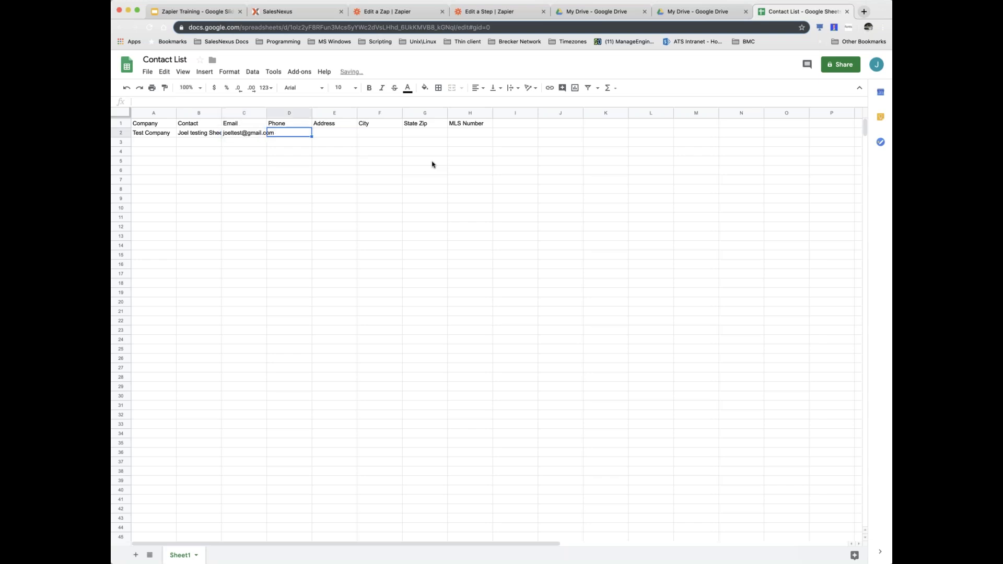
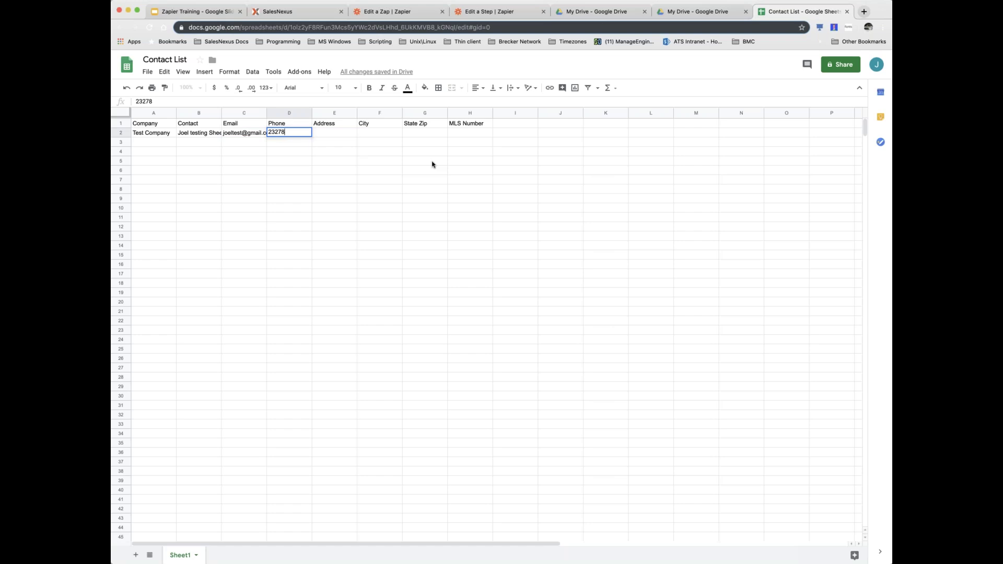
pyautogui.click(338, 135)
# - Fill row 2's Address '123 test', City 'Houston' and State Zip 77511
pyautogui.write('123 test')
pyautogui.press('Tab')
pyautogui.write('Houston')
pyautogui.press('Tab')
pyautogui.write('775')
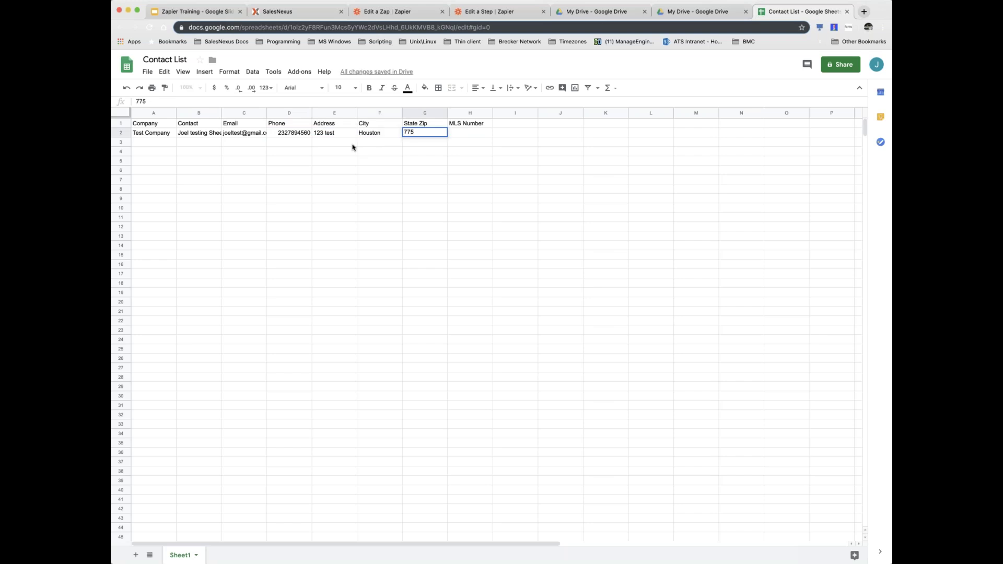
pyautogui.press('Tab')
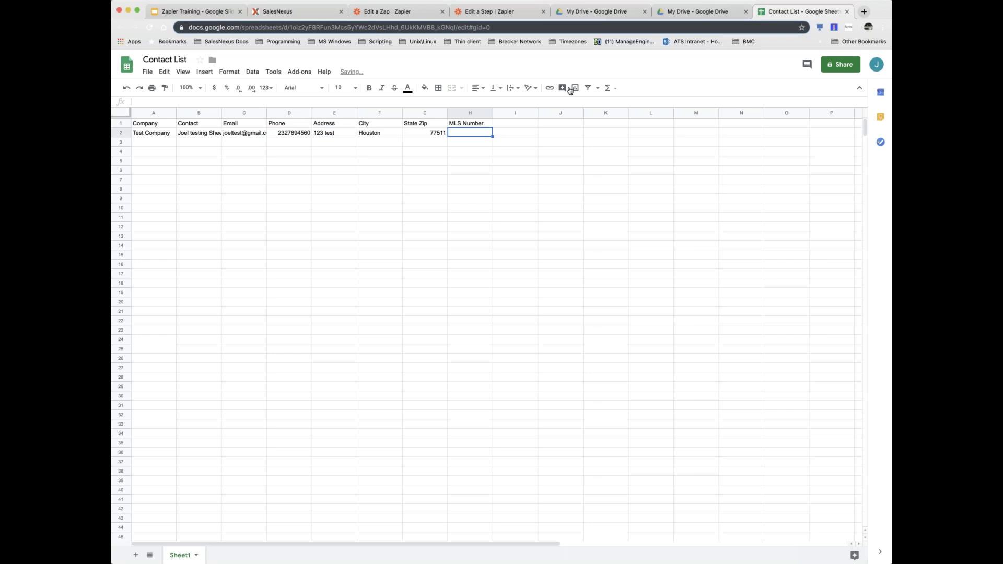
# - Check the MLS Number column and cell H2, then return to the Zapier zap
pyautogui.click(472, 113)
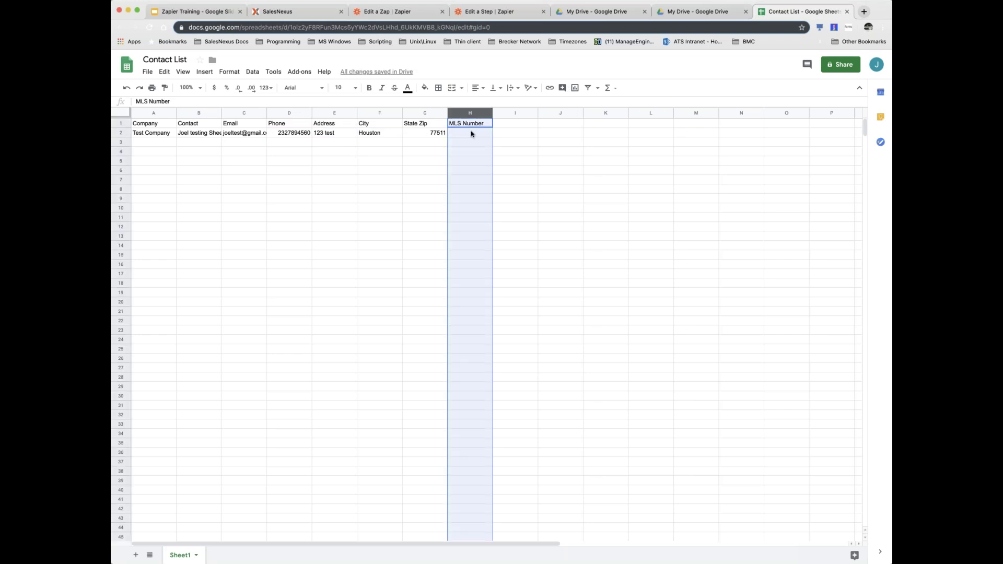
pyautogui.click(471, 133)
pyautogui.moveTo(472, 133)
pyautogui.mouseDown()
pyautogui.moveTo(472, 124)
pyautogui.moveTo(466, 133)
pyautogui.mouseUp()
pyautogui.click(472, 126)
pyautogui.click(470, 132)
pyautogui.click(466, 132)
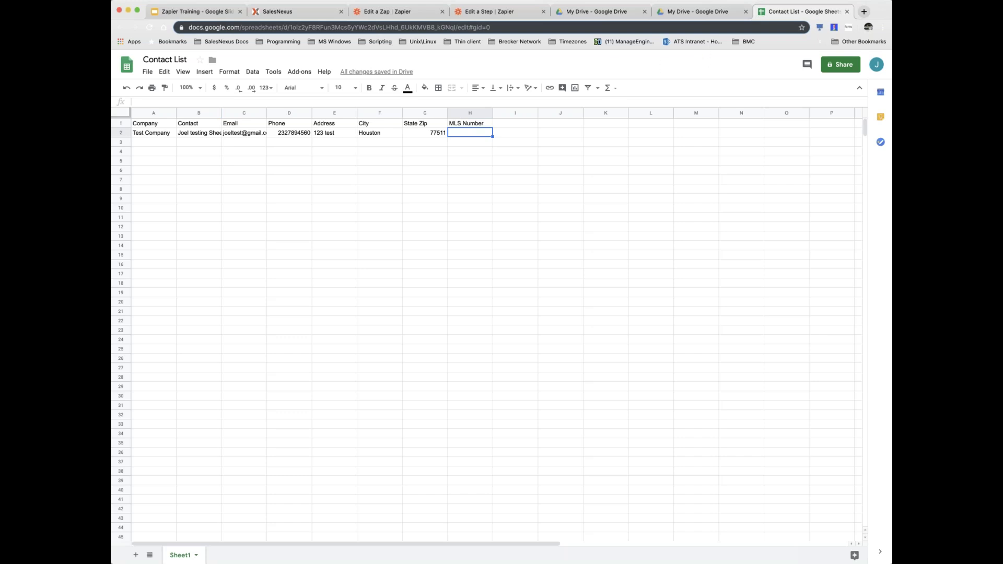
pyautogui.click(397, 12)
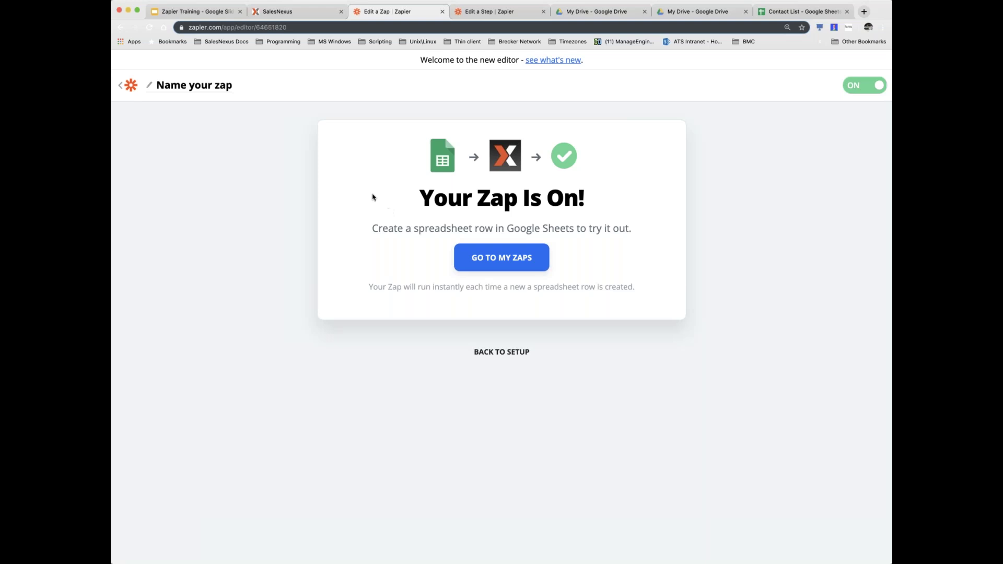
# - In the live Google Sheets to SalesNexus zap, pull real spreadsheet sample rows into the trigger
pyautogui.click(481, 262)
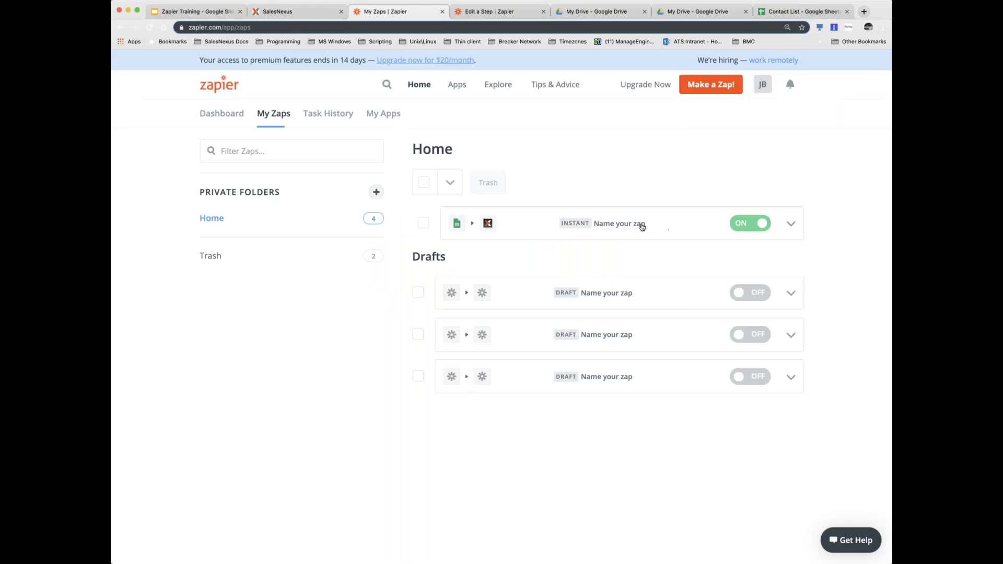
pyautogui.click(607, 226)
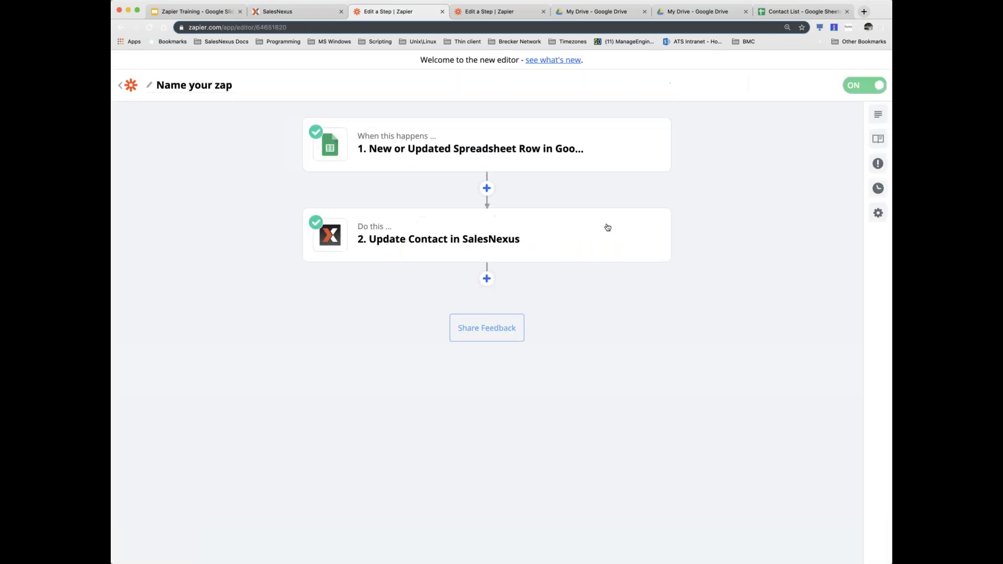
pyautogui.click(478, 151)
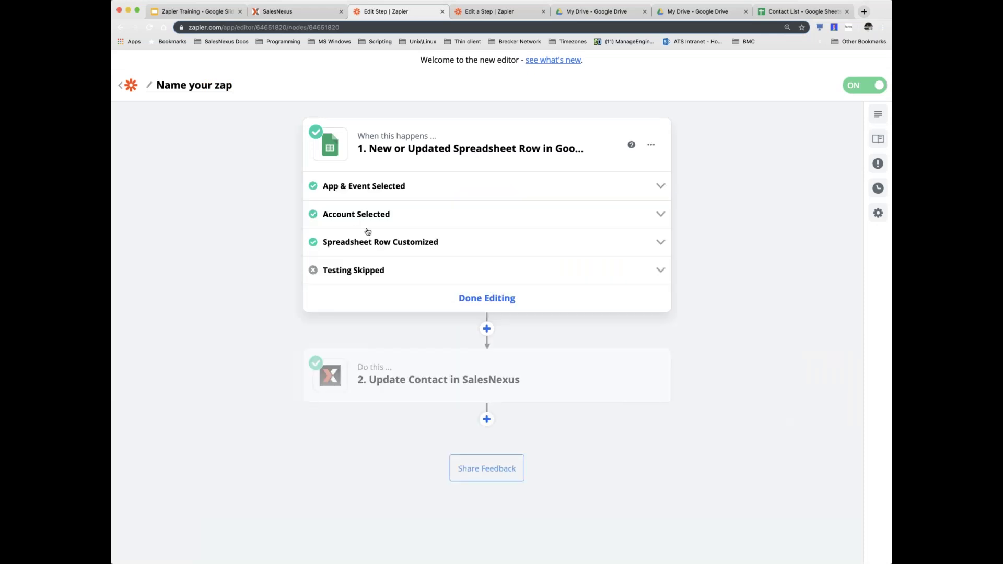
pyautogui.click(355, 271)
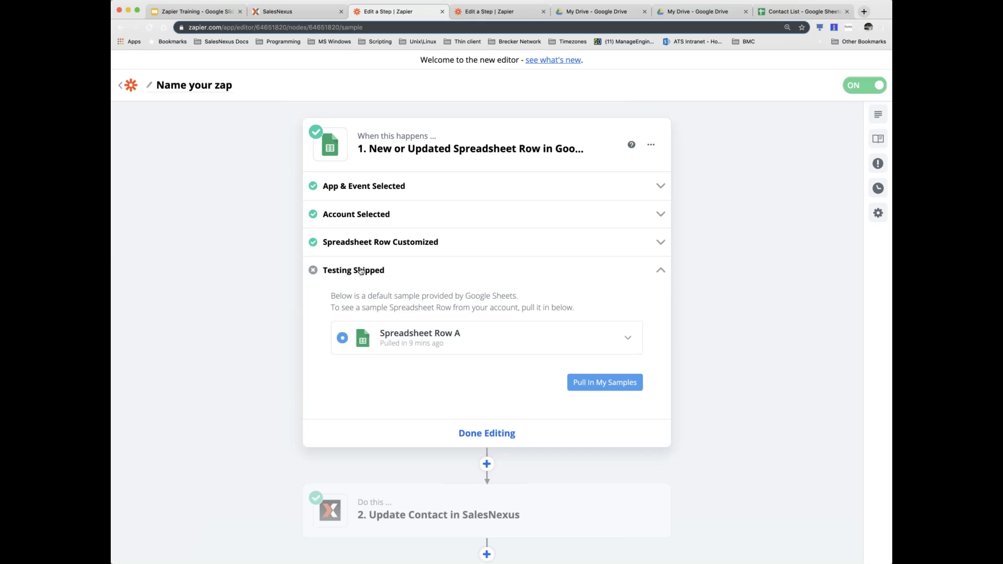
pyautogui.click(614, 387)
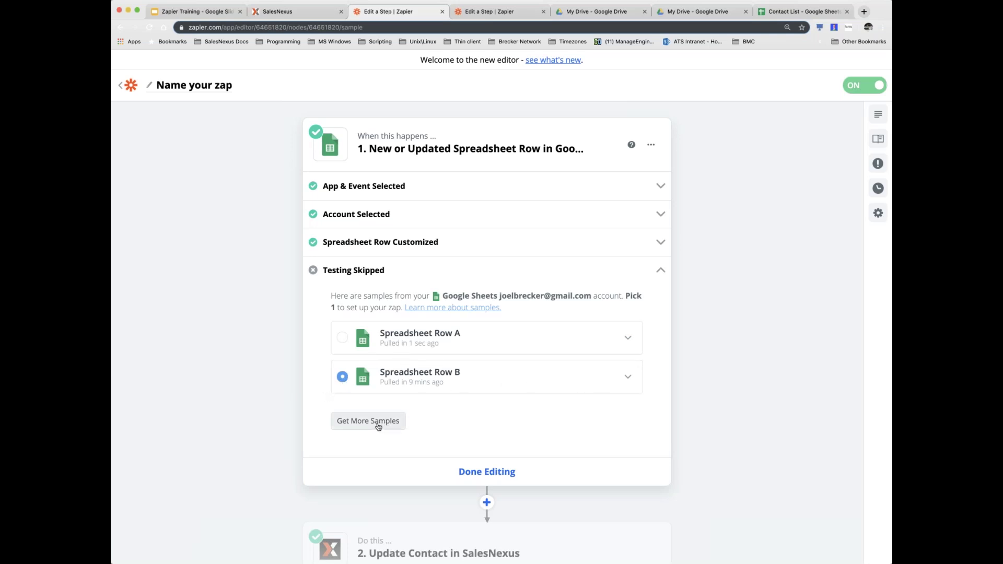
pyautogui.click(627, 376)
pyautogui.scroll(-3, 516, 399)
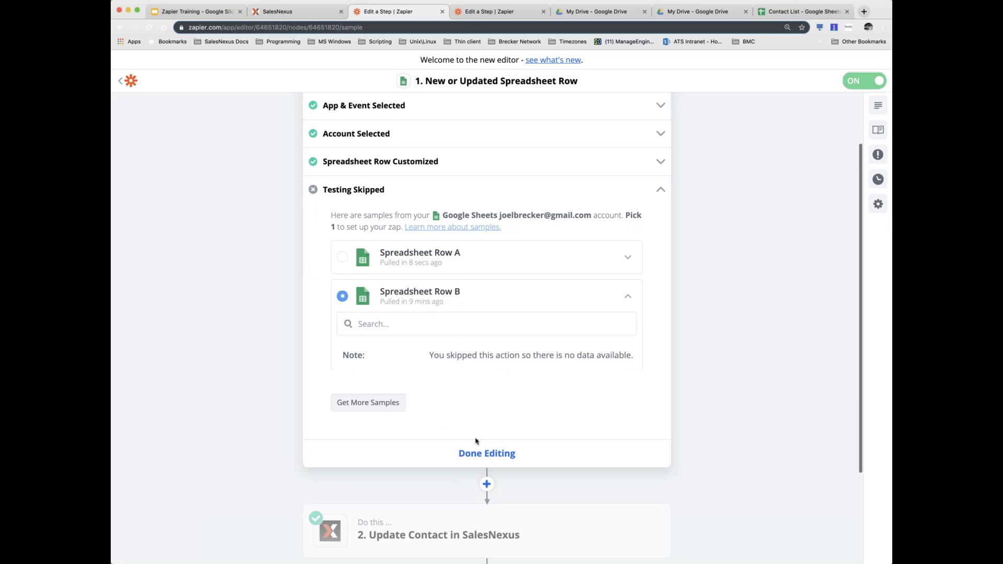
pyautogui.click(493, 456)
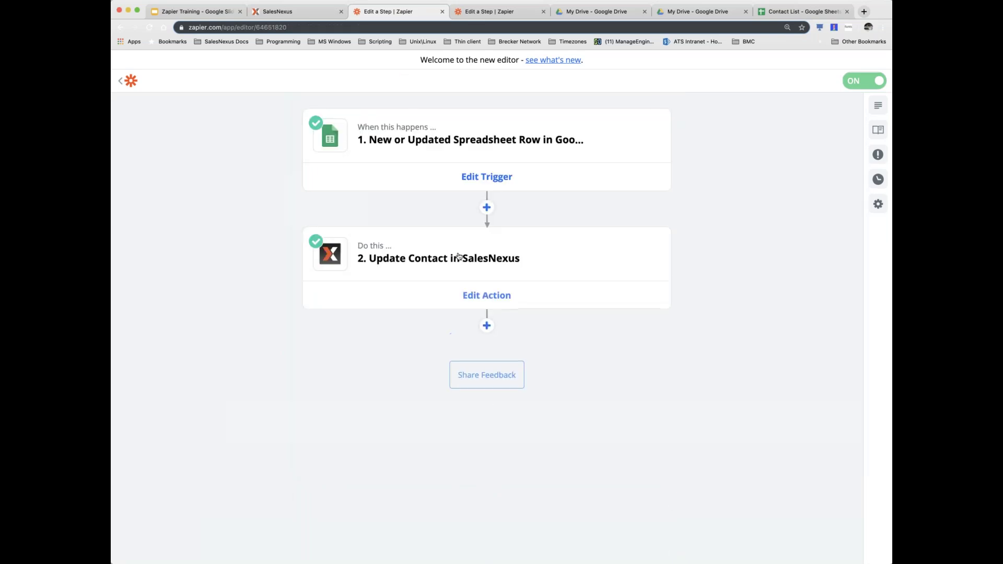
# - Expand the Update Contact step's test section to preview its fields
pyautogui.click(457, 271)
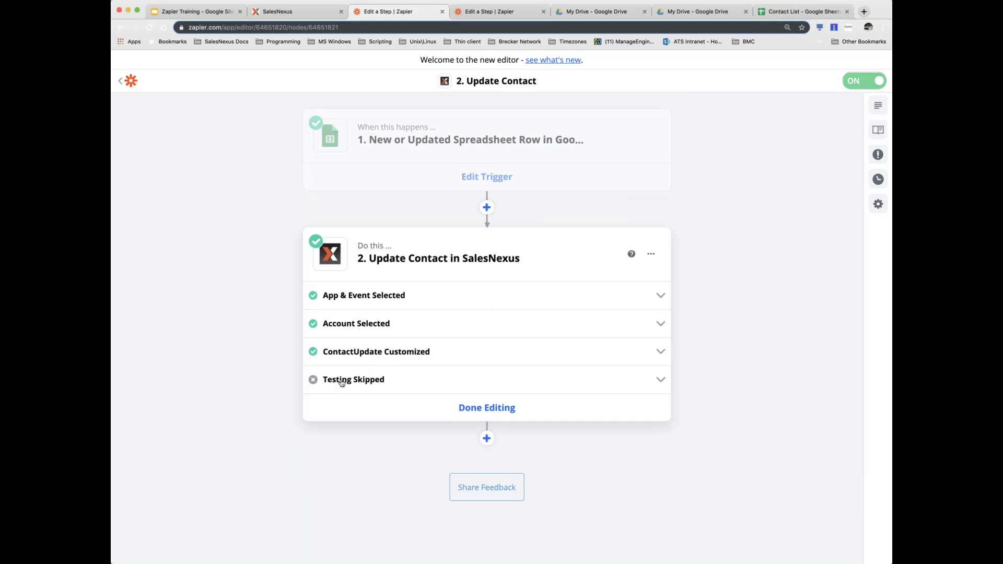
pyautogui.click(341, 383)
pyautogui.scroll(-10, 497, 391)
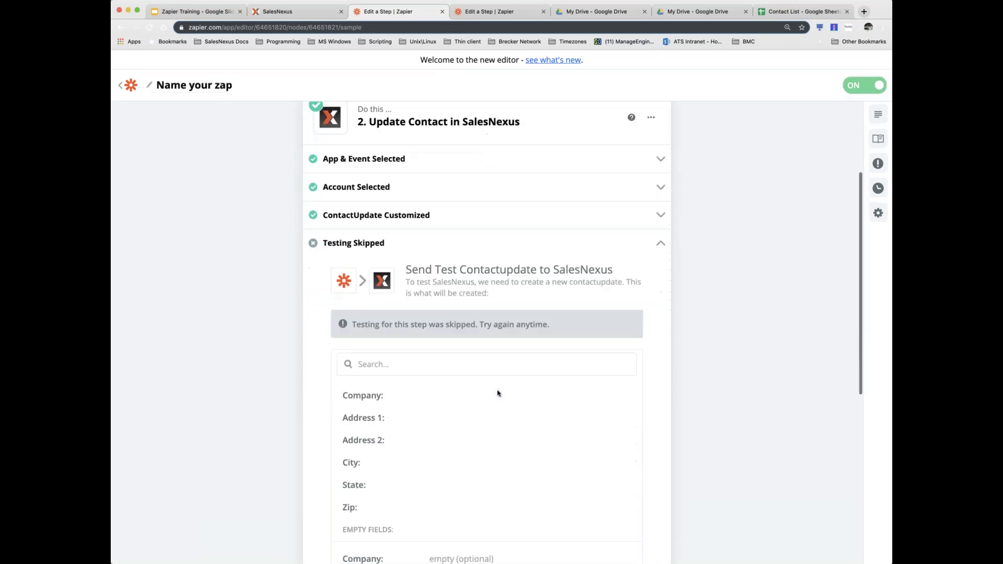
pyautogui.scroll(-3, 656, 399)
# - Send a test contact update to SalesNexus
pyautogui.scroll(-5, 656, 399)
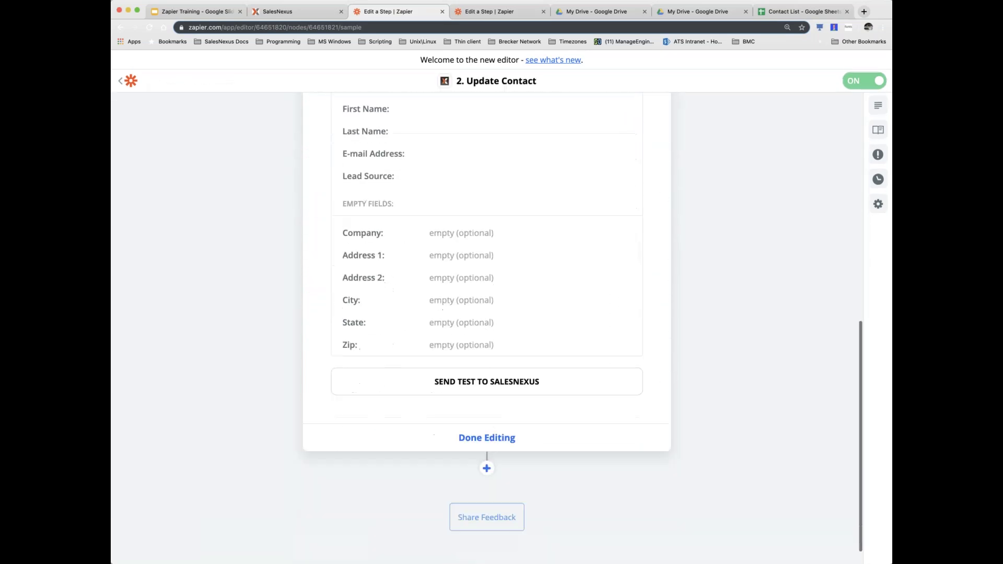
pyautogui.click(499, 364)
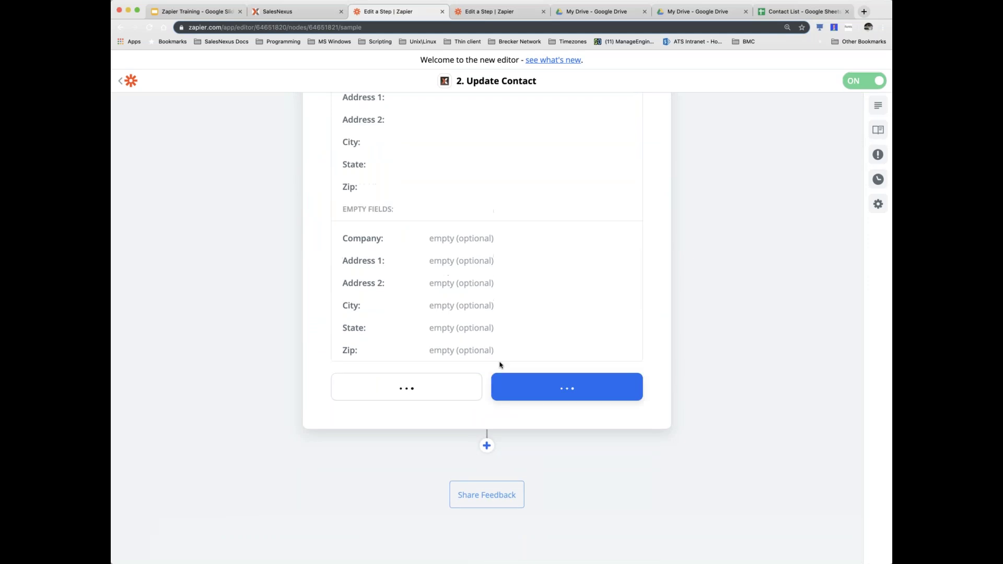
pyautogui.scroll(3, 500, 365)
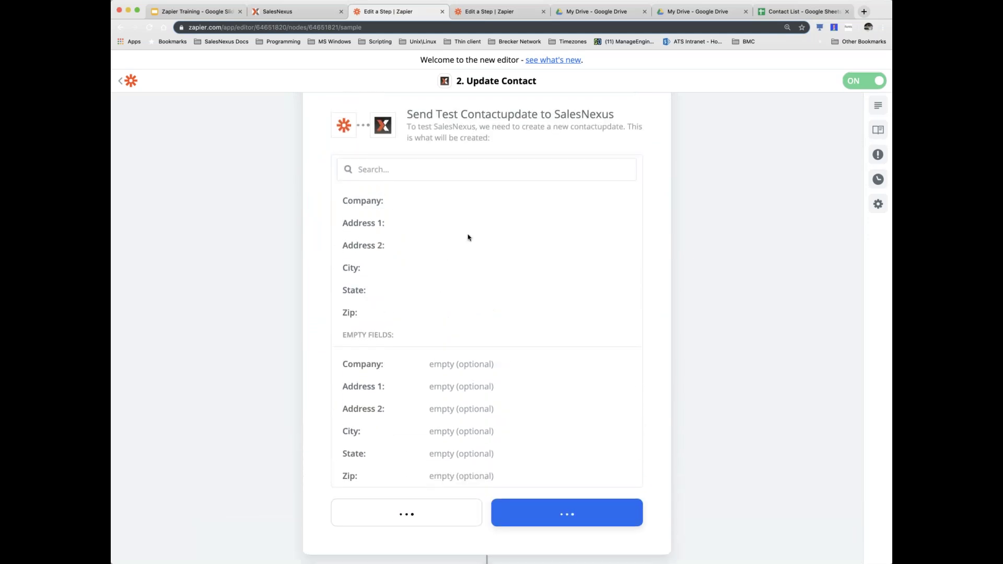
pyautogui.scroll(1, 404, 340)
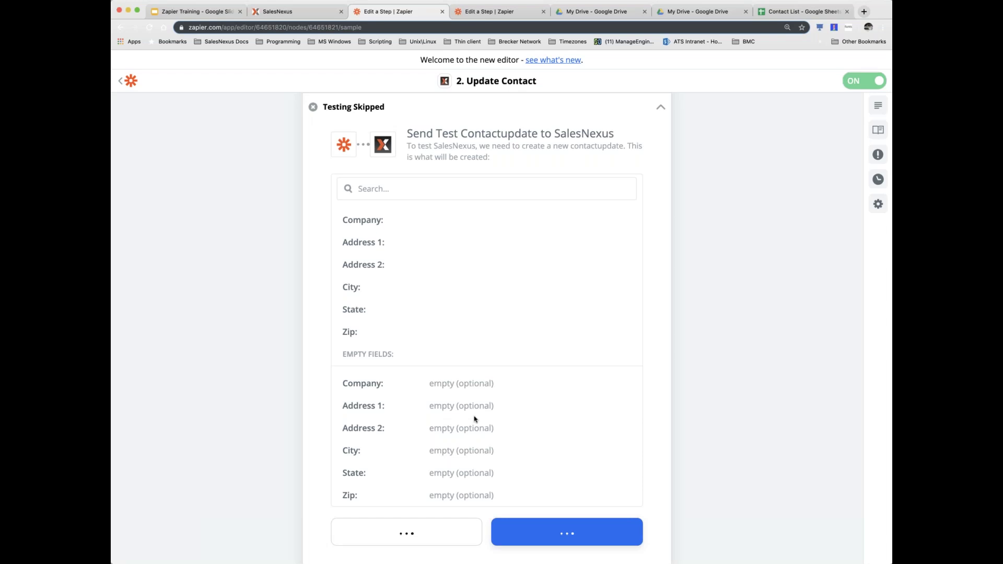
pyautogui.click(417, 532)
pyautogui.scroll(-2, 484, 453)
pyautogui.scroll(-3, 470, 449)
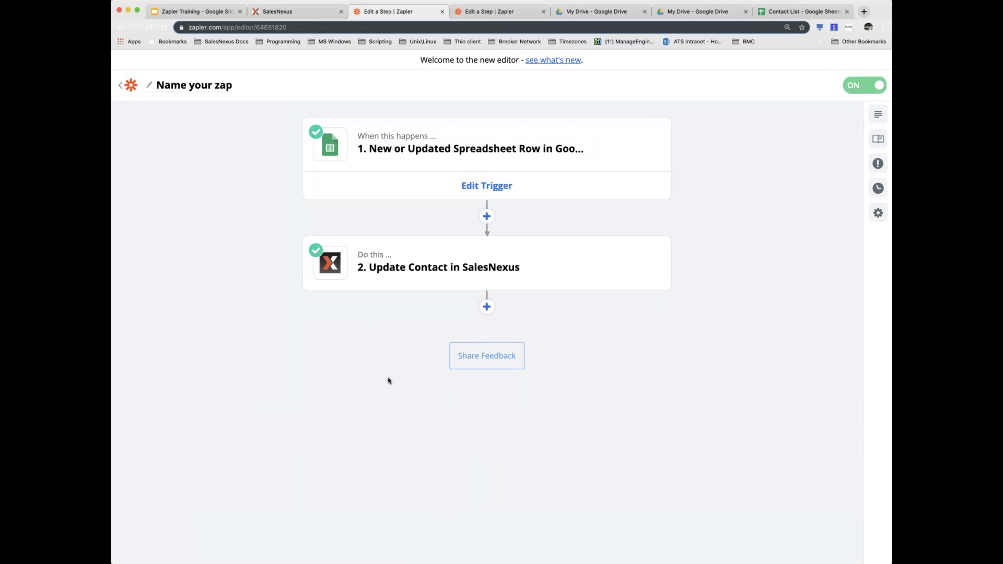
# - Reopen the Update Contact step to review the completed test with status 200
pyautogui.click(443, 273)
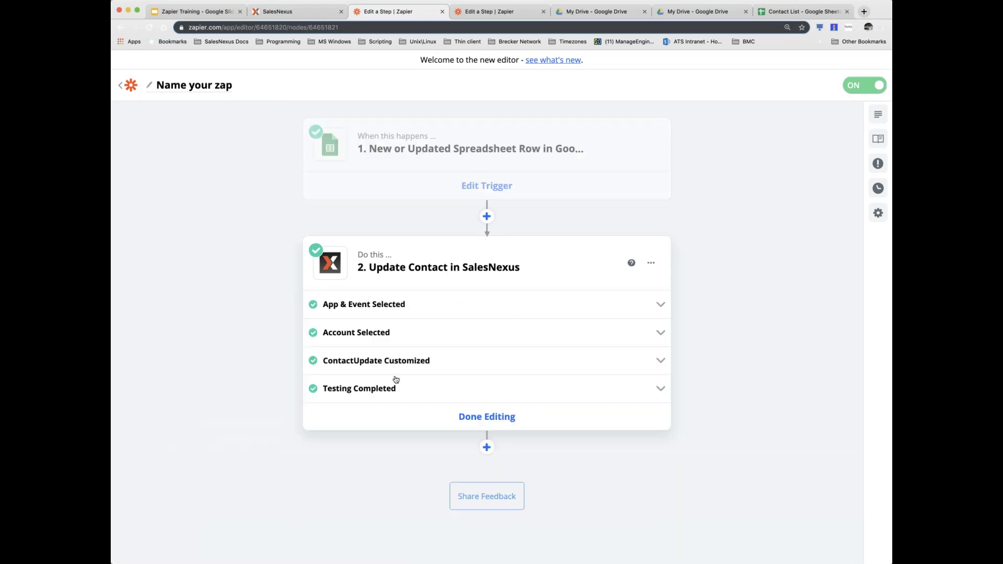
pyautogui.click(384, 396)
pyautogui.scroll(-6, 442, 391)
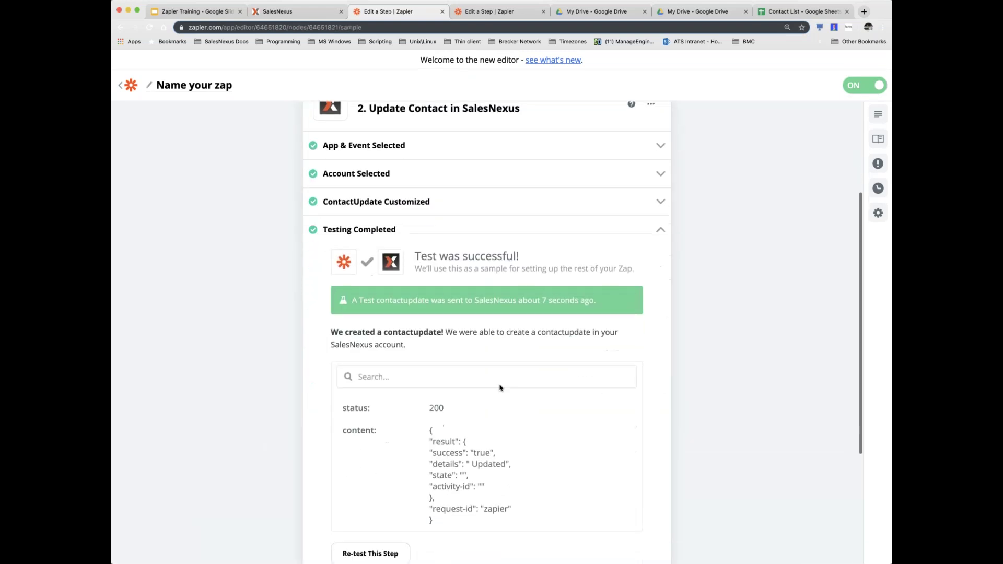
pyautogui.scroll(4, 500, 388)
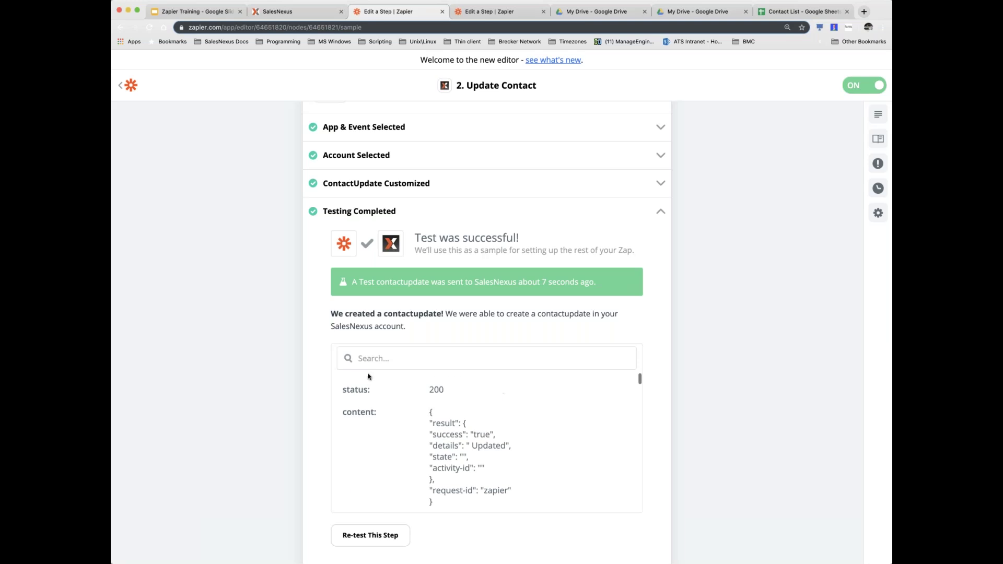
pyautogui.scroll(-3, 325, 365)
pyautogui.scroll(2, 390, 317)
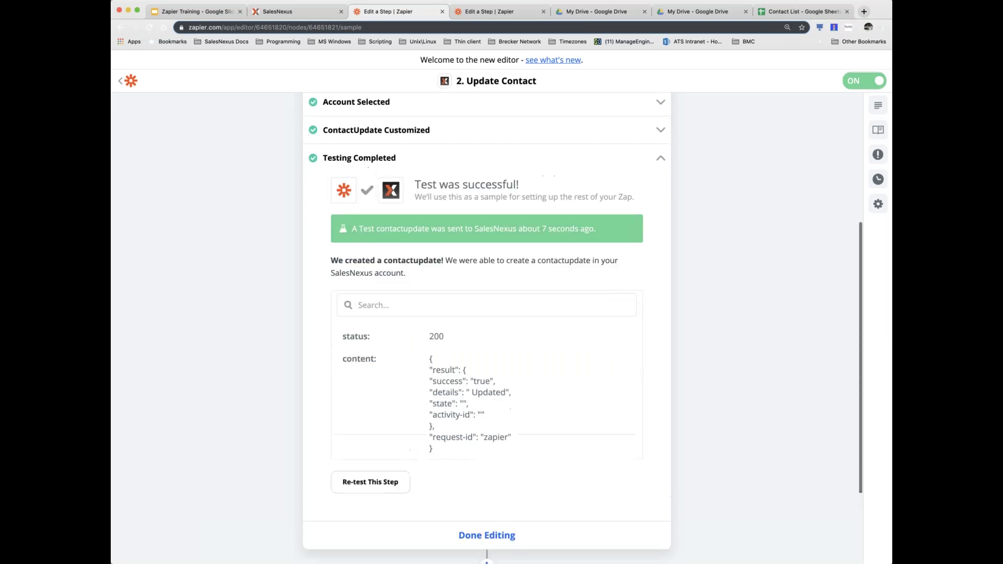
# - Re-test the step and return to the My Zaps list
pyautogui.click(370, 515)
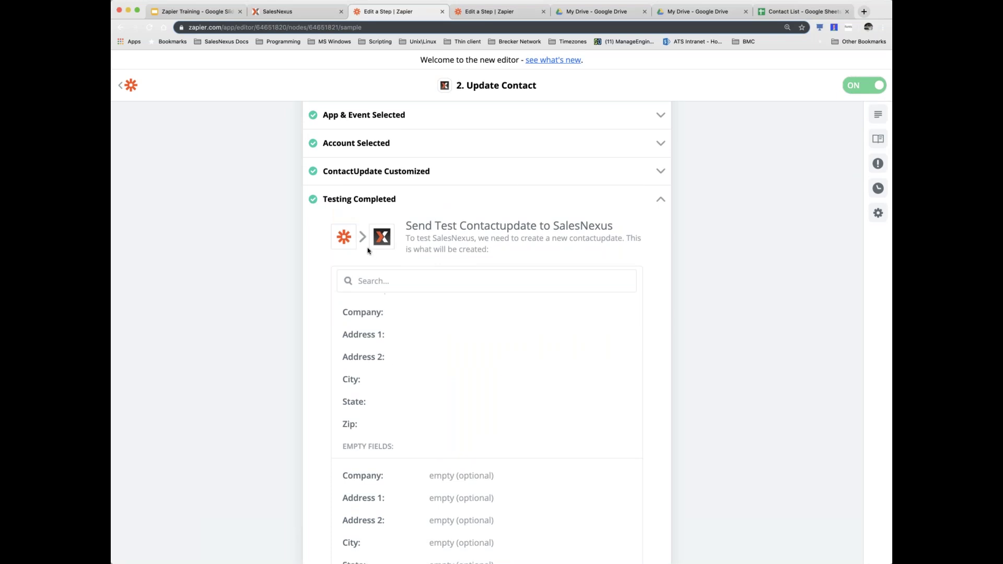
pyautogui.scroll(-6, 343, 329)
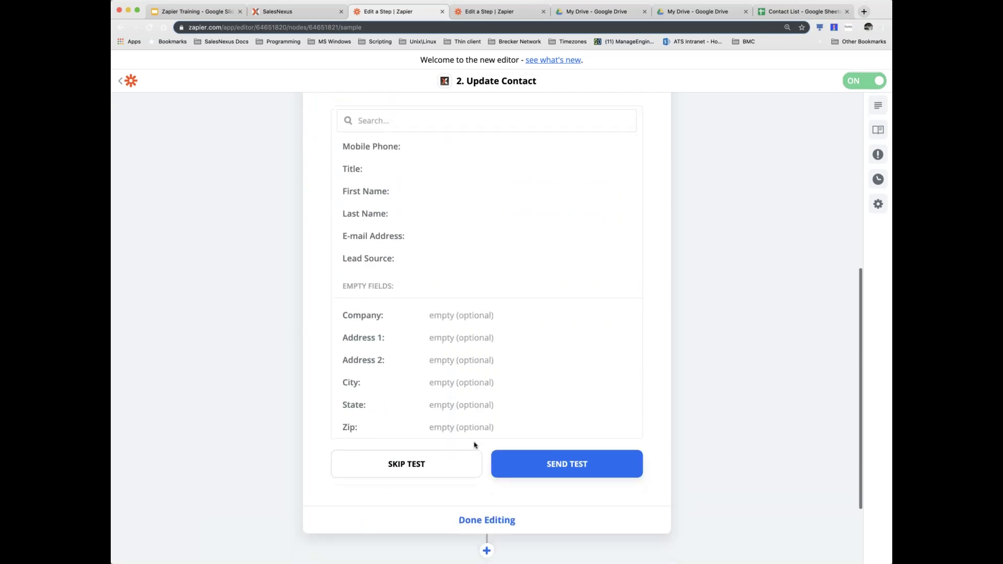
pyautogui.scroll(10, 274, 327)
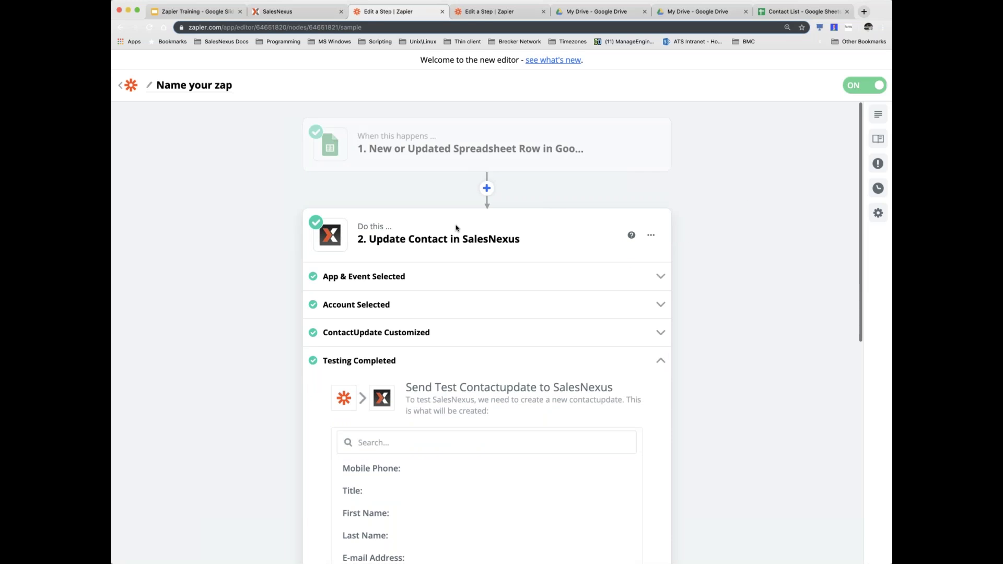
pyautogui.moveTo(437, 170)
pyautogui.click(124, 85)
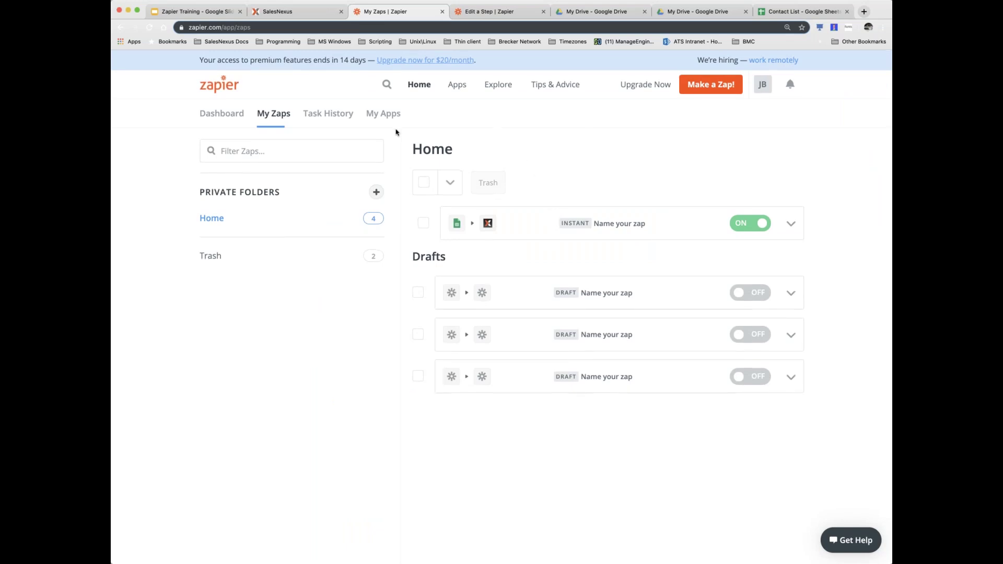
# - Filter My Zaps by the name 'Conta'
pyautogui.scroll(-1, 402, 123)
pyautogui.click(281, 149)
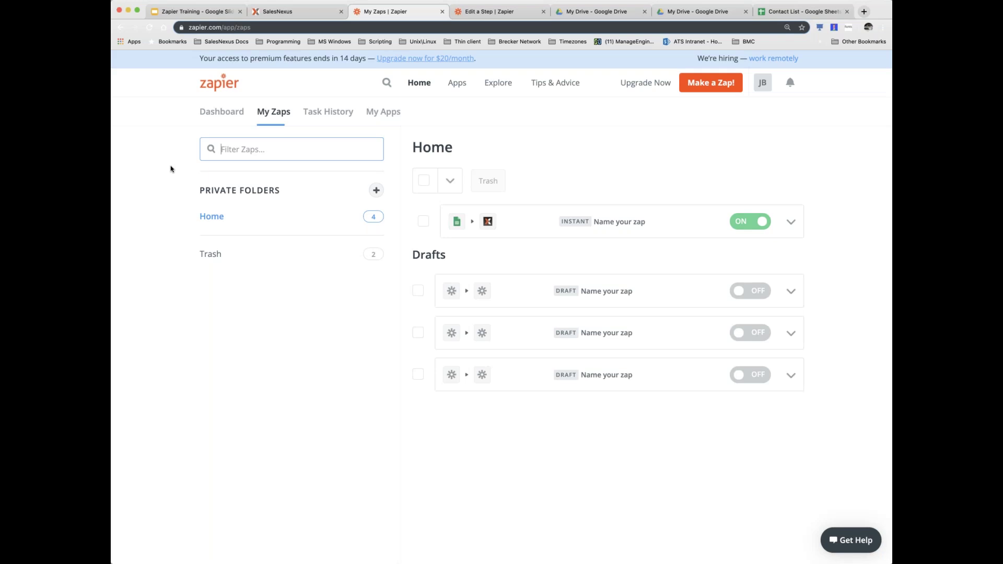
pyautogui.write('Contact')
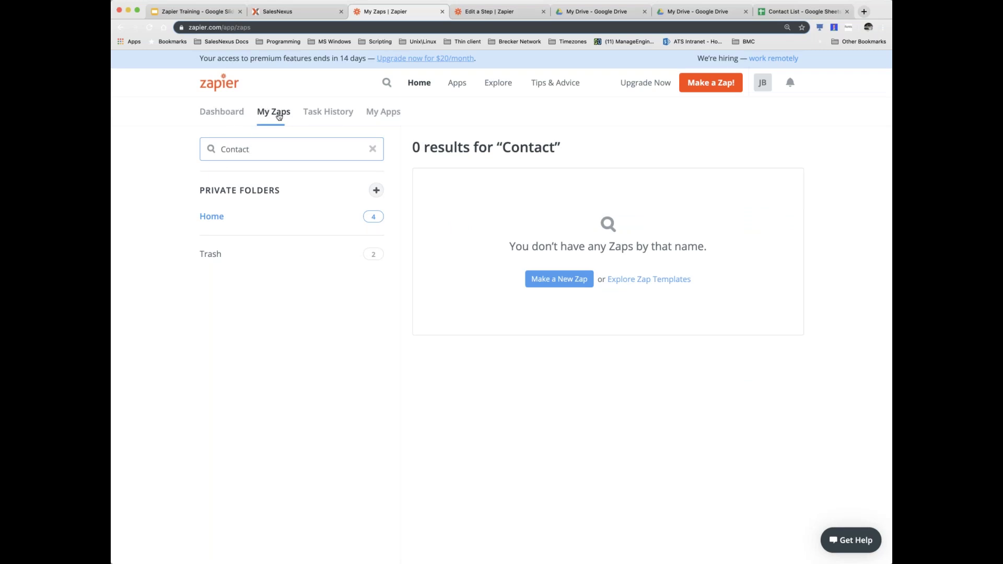
# - On the Dashboard, search 'conta' in the Connect this app box
pyautogui.click(226, 114)
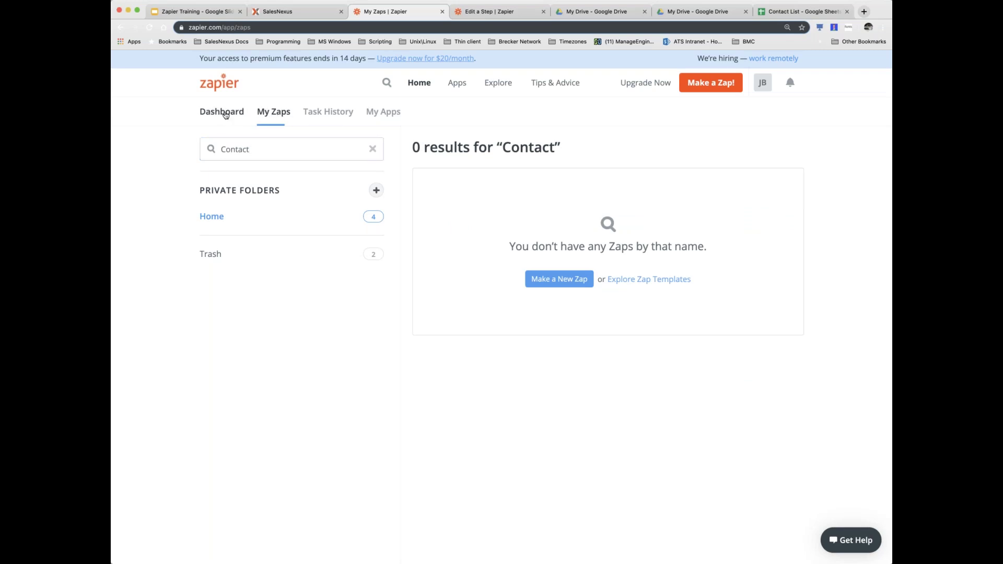
pyautogui.click(272, 220)
pyautogui.write('conta')
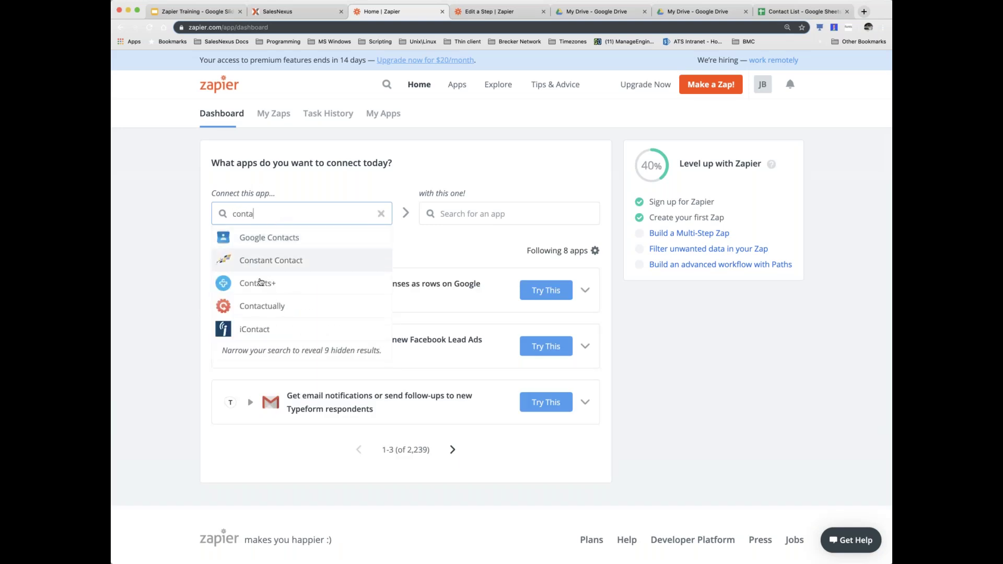
# - Pick Contacts+ on the dashboard and search 'salesnexu' as the app to pair with
pyautogui.click(267, 281)
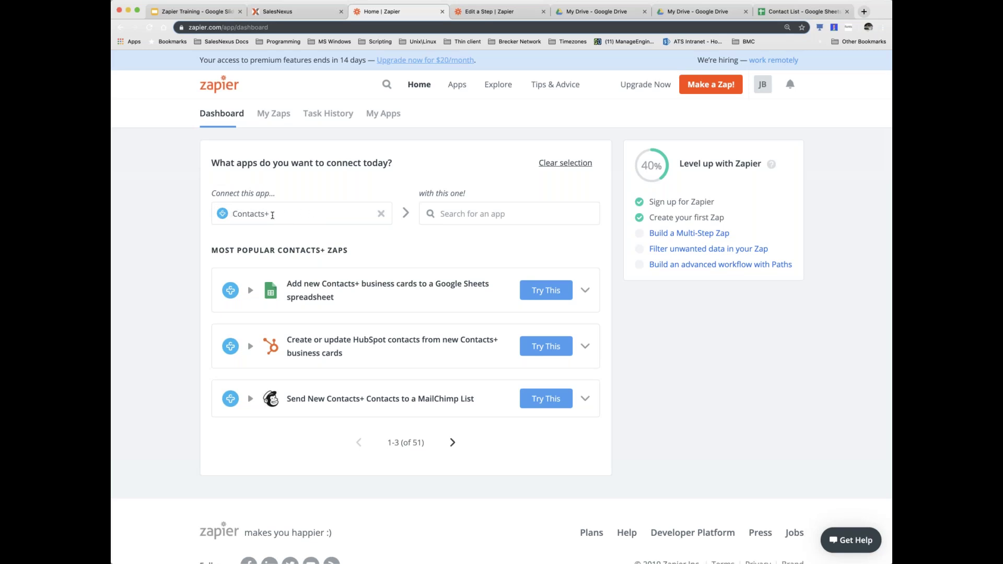
pyautogui.click(480, 214)
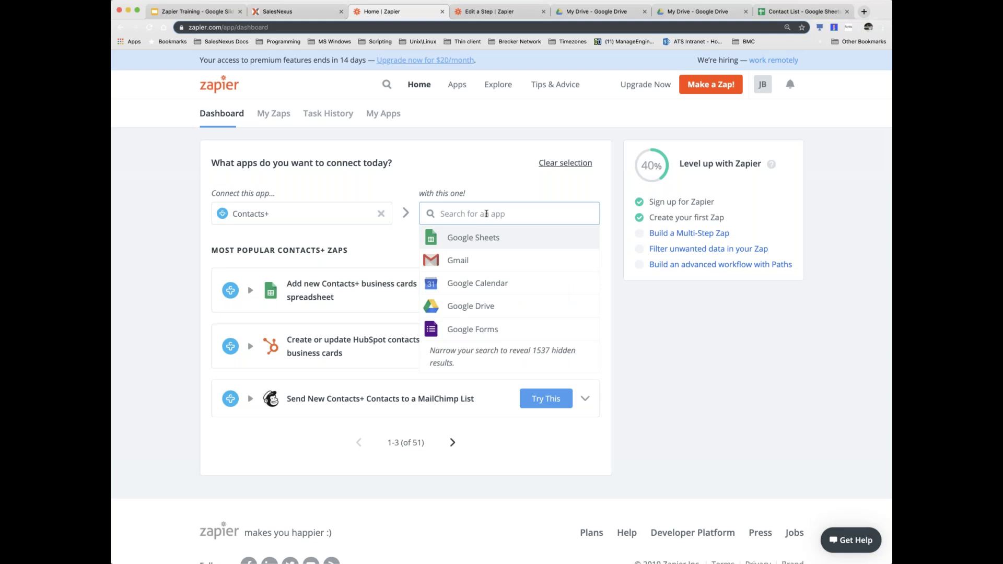
pyautogui.write('sale')
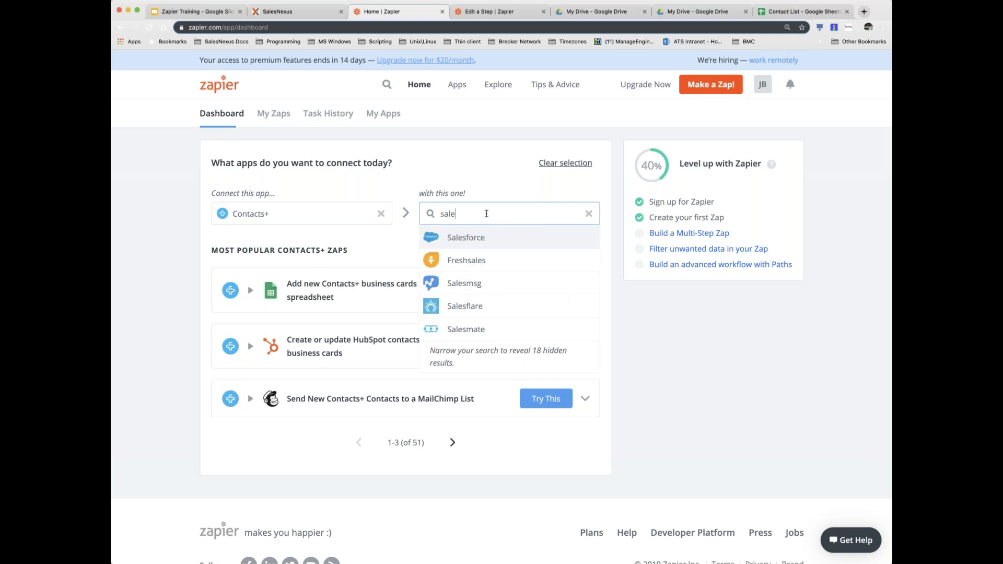
pyautogui.write('snexus')
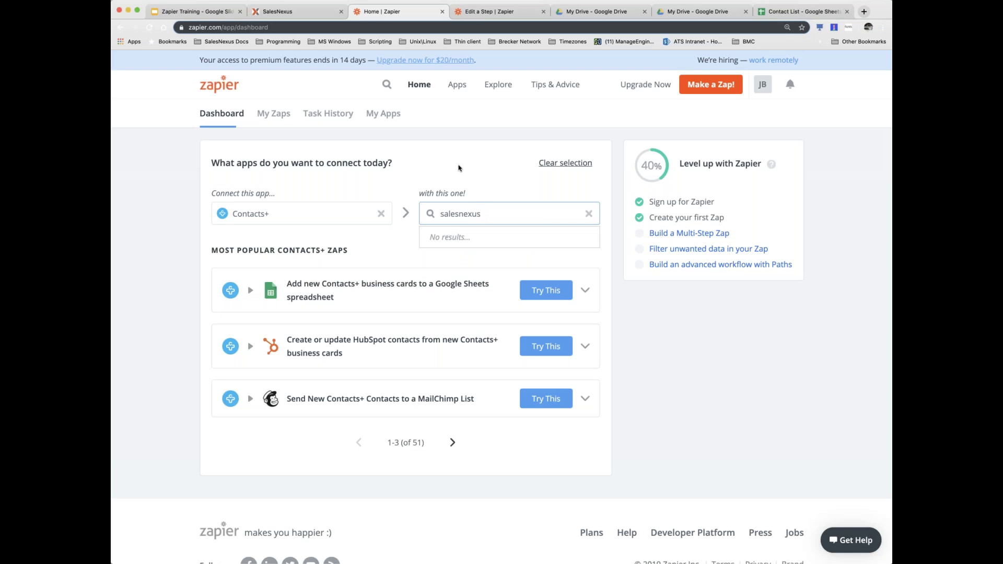
# - Retry the Contacts+ and SalesNexus pairing search, then start a fresh zap with Make a Zap!
pyautogui.click(149, 27)
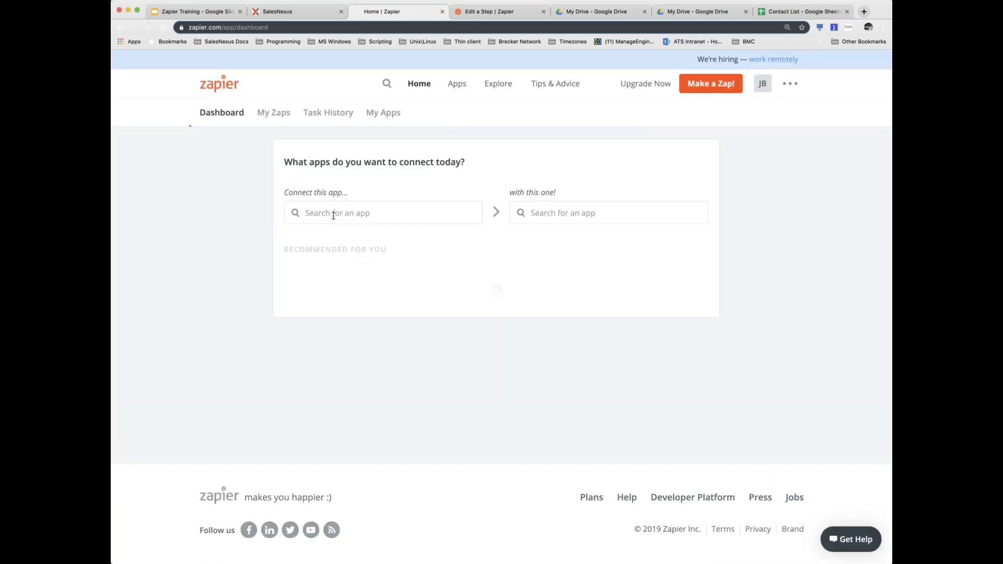
pyautogui.click(412, 217)
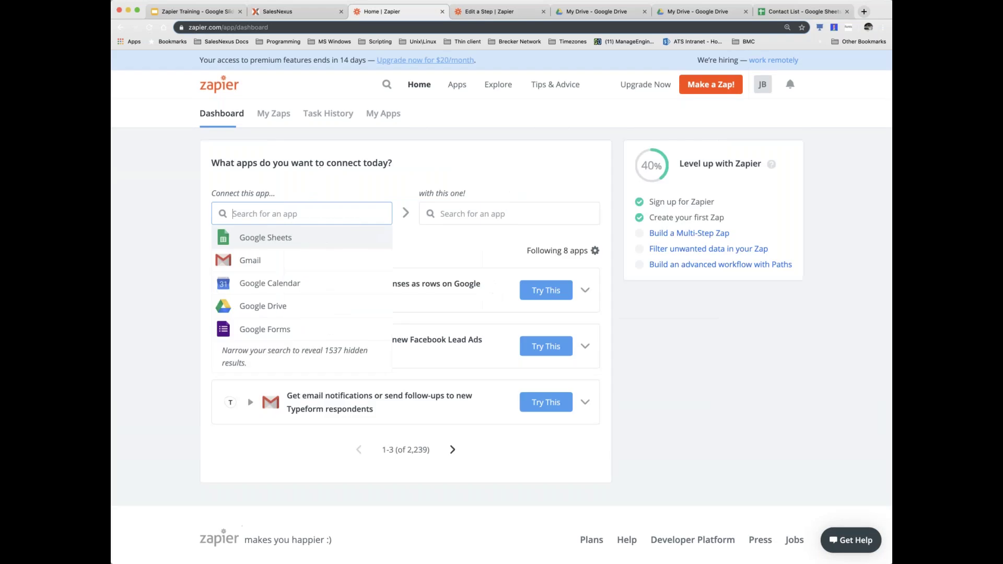
pyautogui.write('contact')
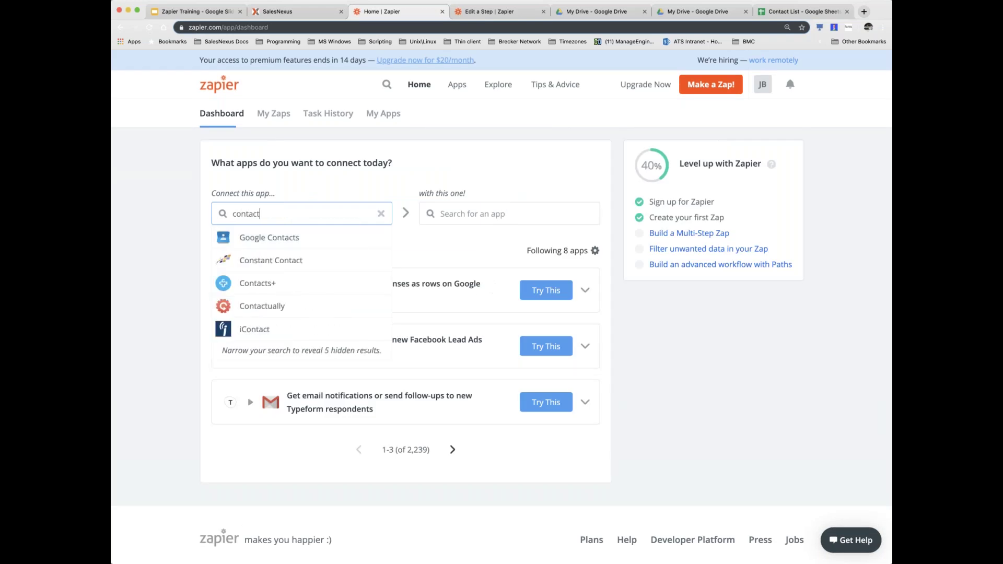
pyautogui.click(294, 285)
pyautogui.click(465, 216)
pyautogui.write('salesm')
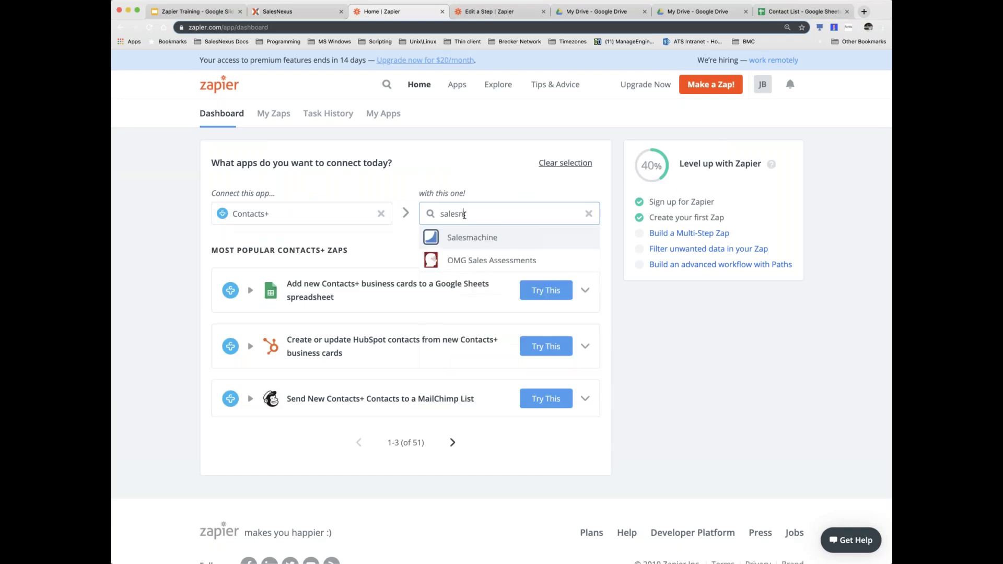
pyautogui.write('a')
pyautogui.write('exus')
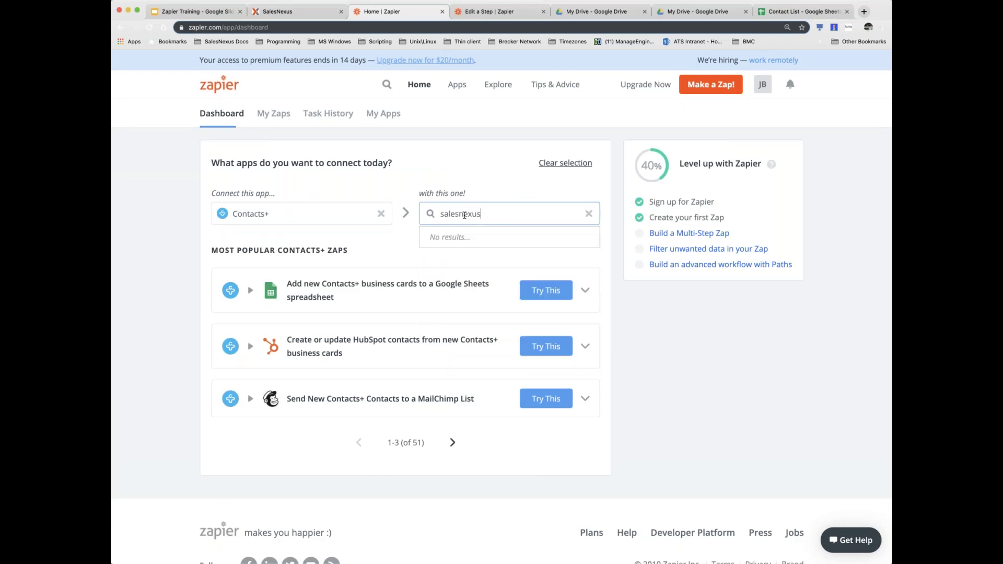
pyautogui.click(392, 241)
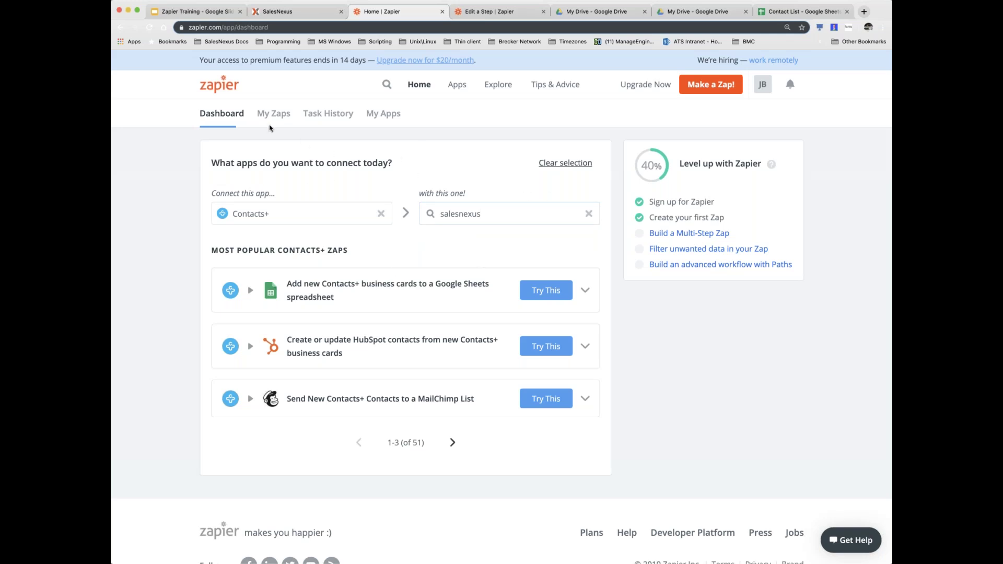
pyautogui.click(706, 88)
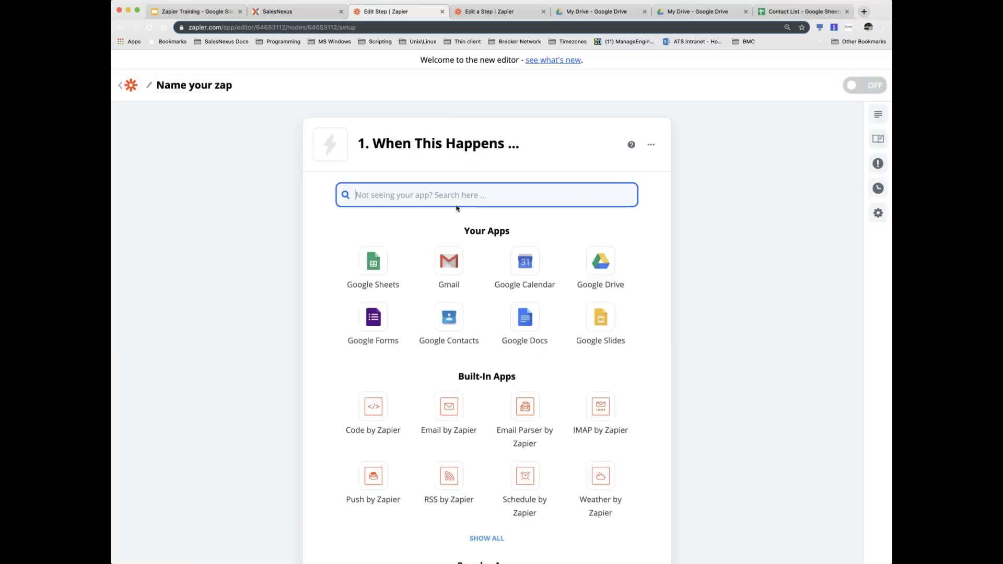
# - Search 'conta' and choose Contacts+ as the trigger app
pyautogui.write('conta')
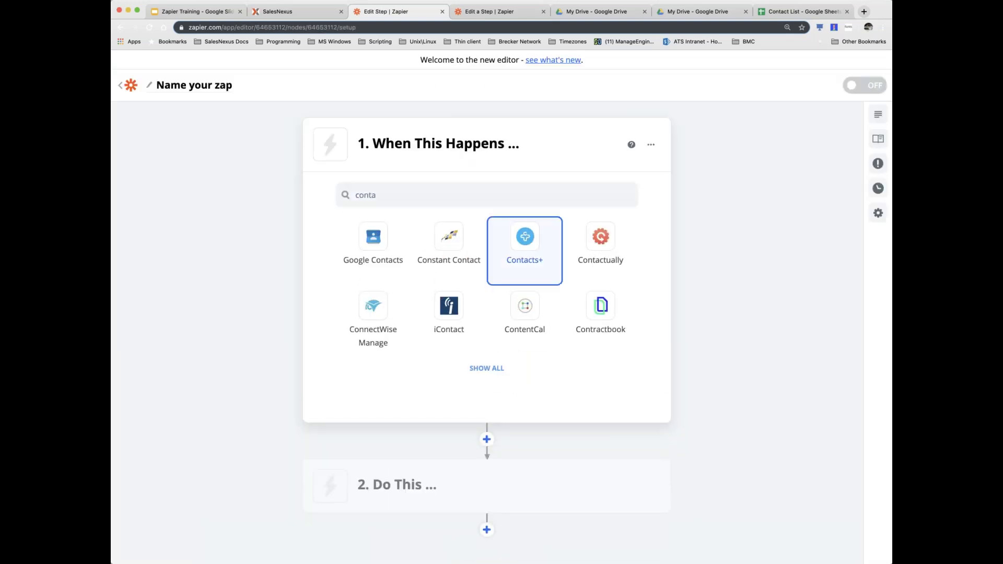
pyautogui.click(525, 238)
pyautogui.scroll(-1, 467, 304)
pyautogui.scroll(-1, 406, 231)
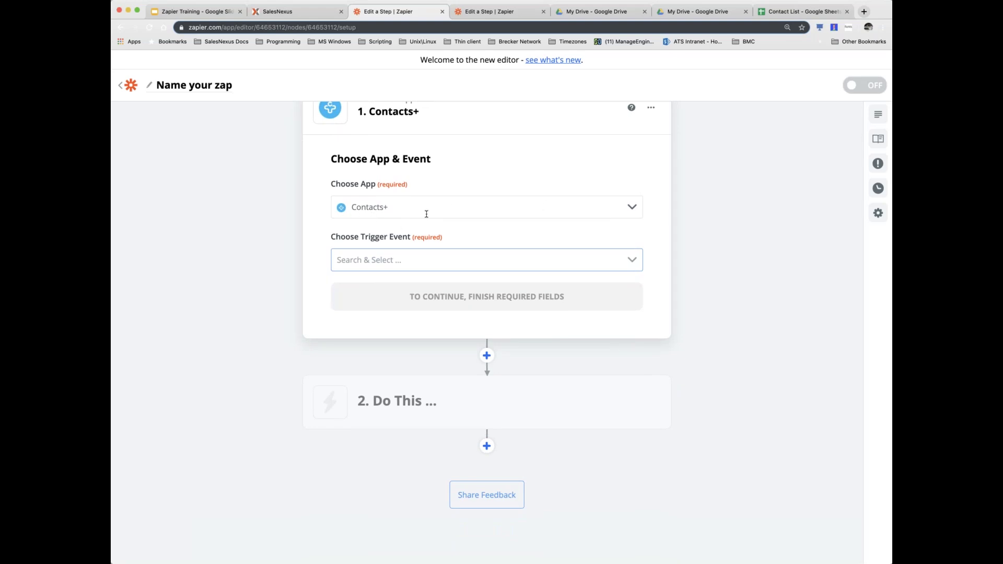
# - Set the trigger event to New Contact and confirm it
pyautogui.click(632, 261)
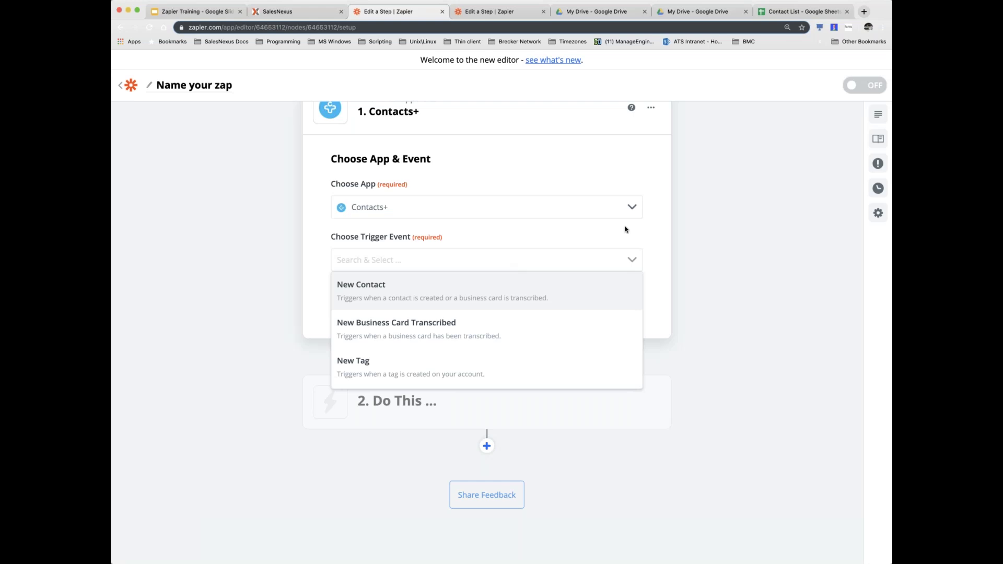
pyautogui.click(637, 211)
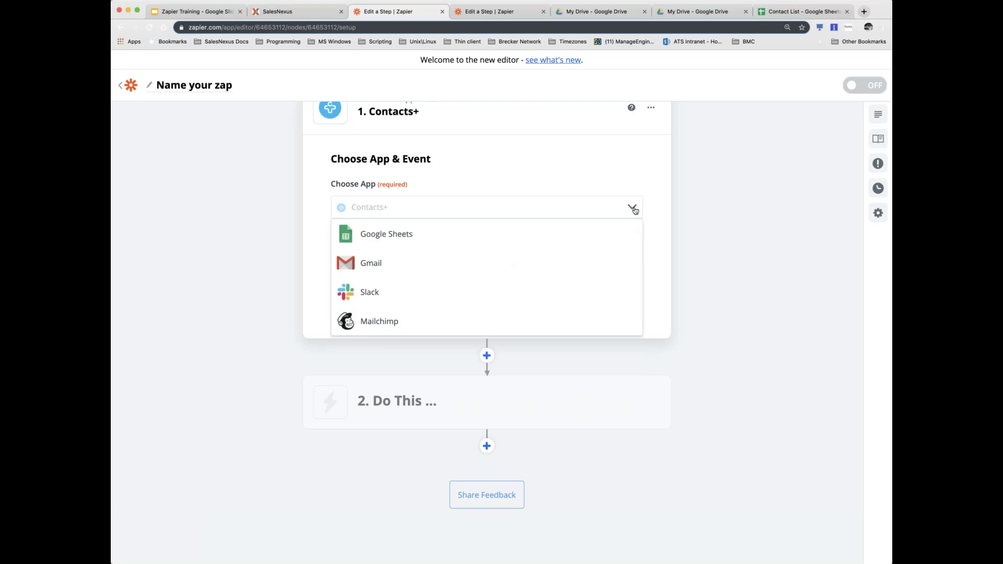
pyautogui.click(635, 210)
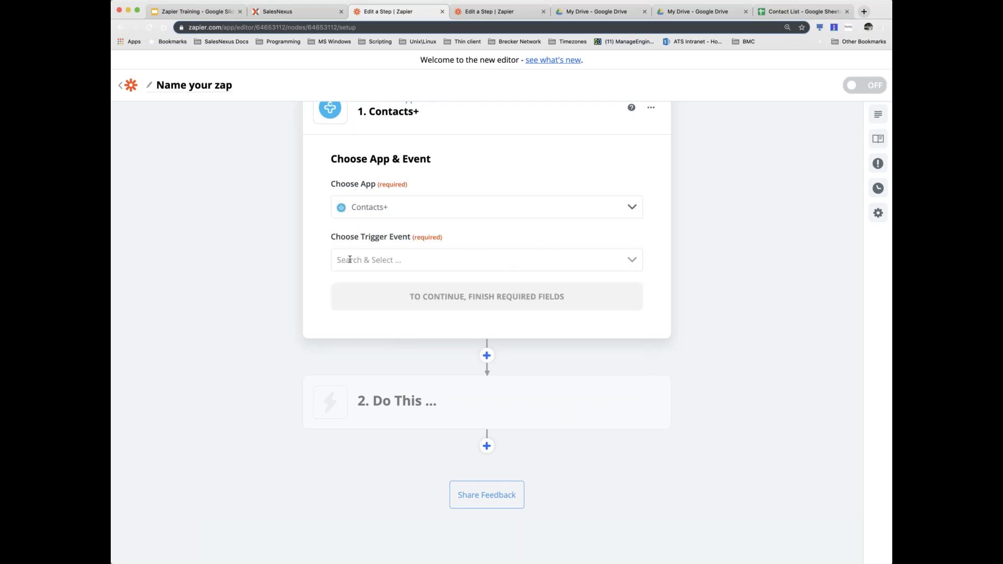
pyautogui.click(632, 261)
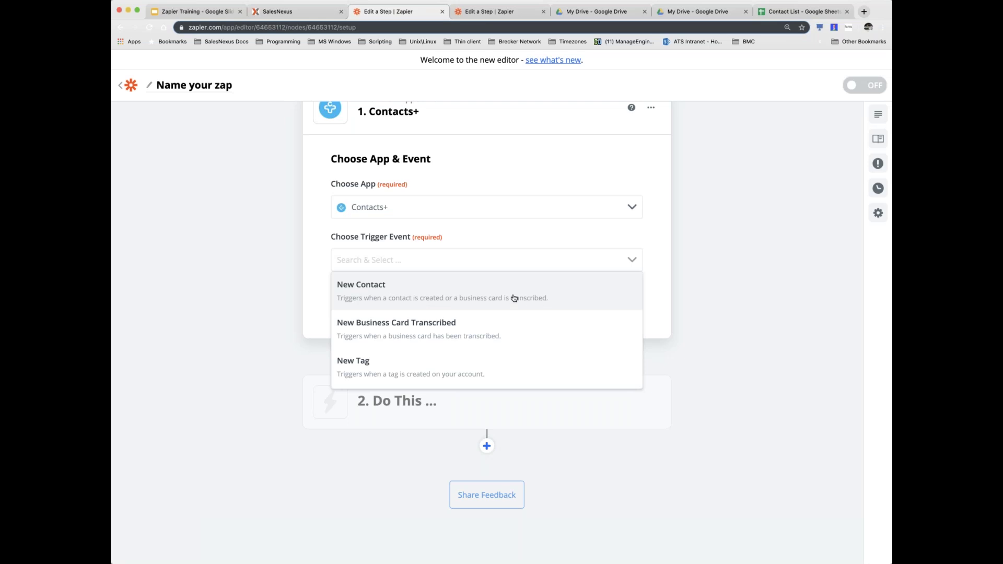
pyautogui.click(380, 295)
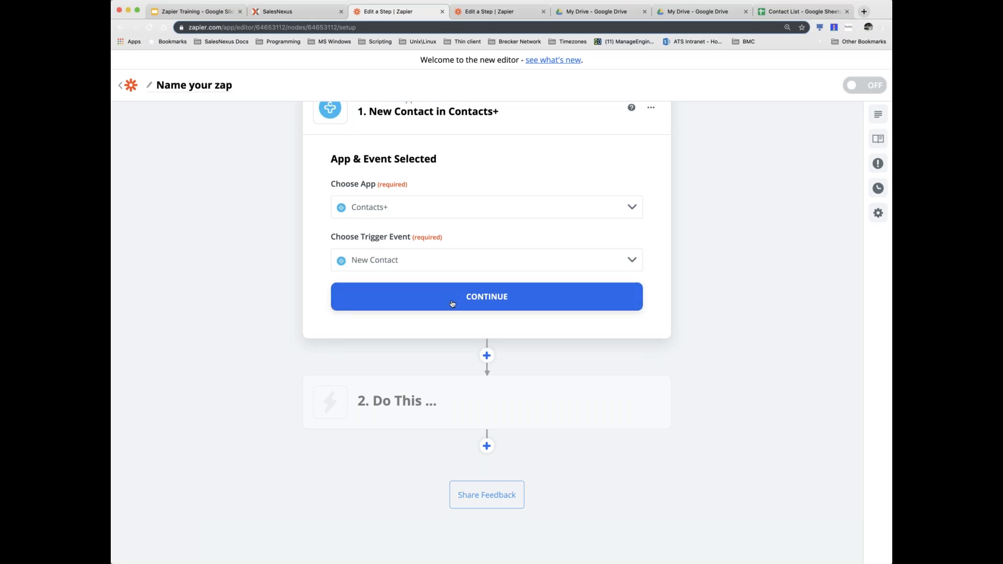
pyautogui.click(497, 298)
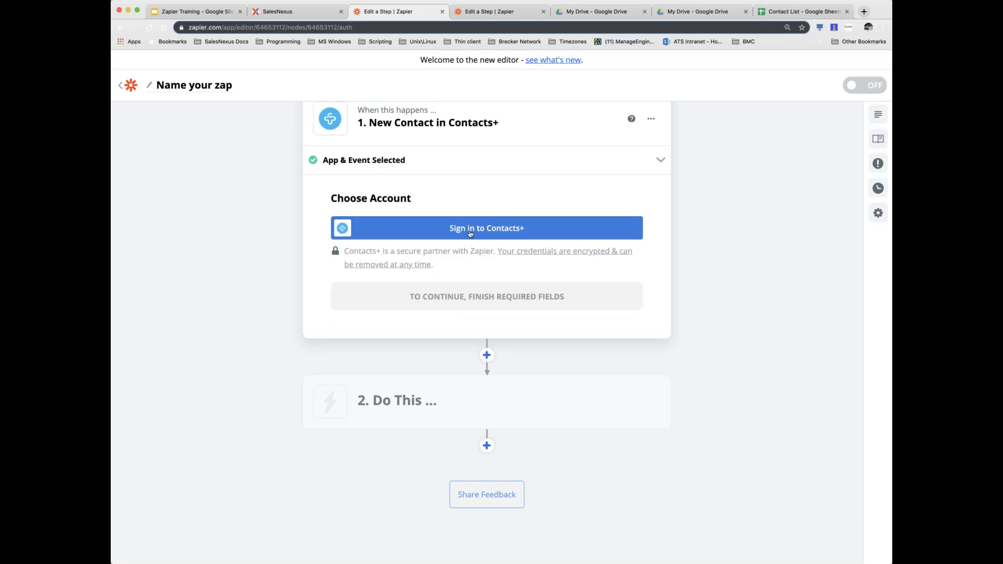
# - Start signing in to the Contacts+ account
pyautogui.click(499, 229)
pyautogui.moveTo(428, 406)
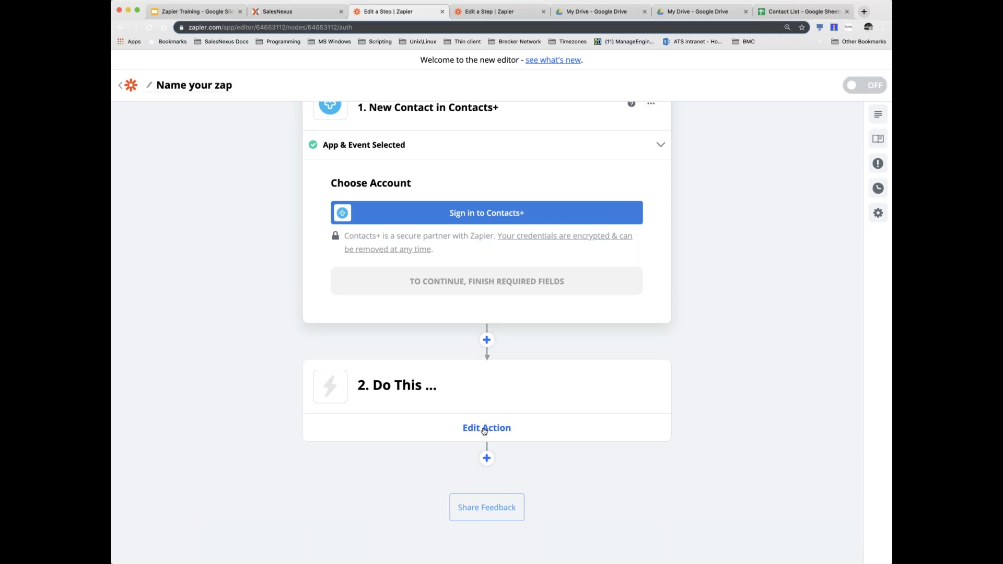
pyautogui.scroll(1, 485, 428)
# - Search 'salesne' and choose SalesNexus as the action app
pyautogui.click(494, 444)
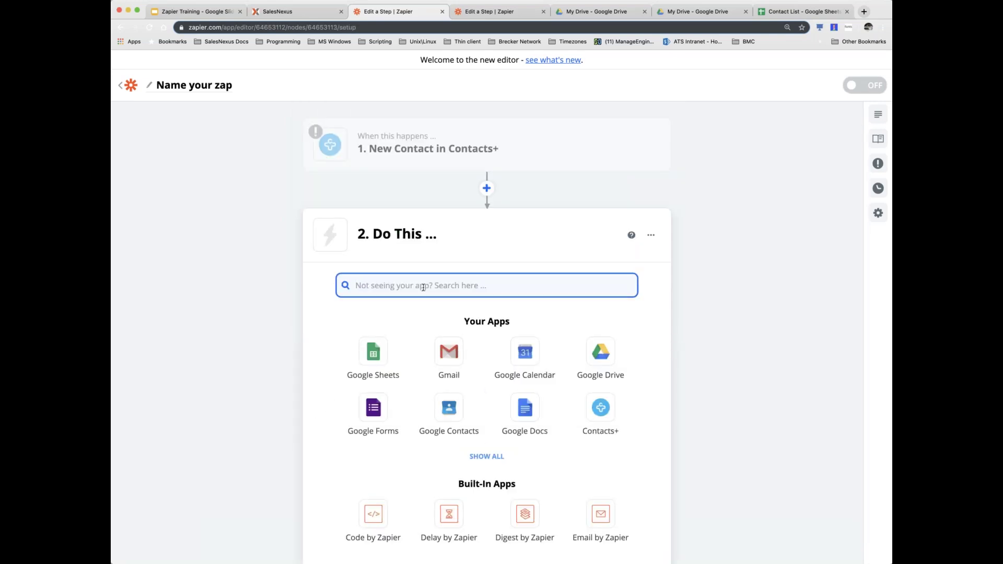
pyautogui.write('salesne')
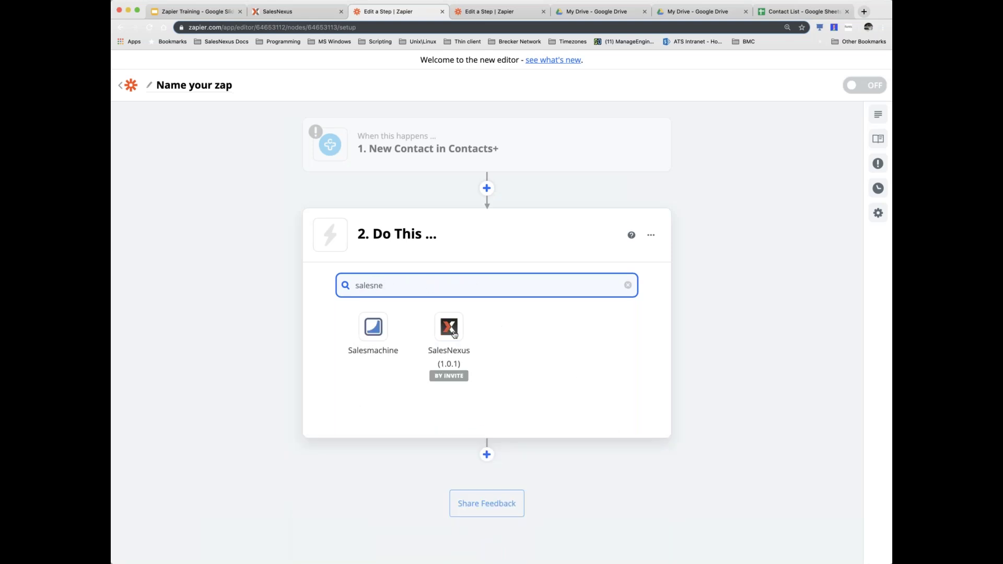
pyautogui.click(451, 329)
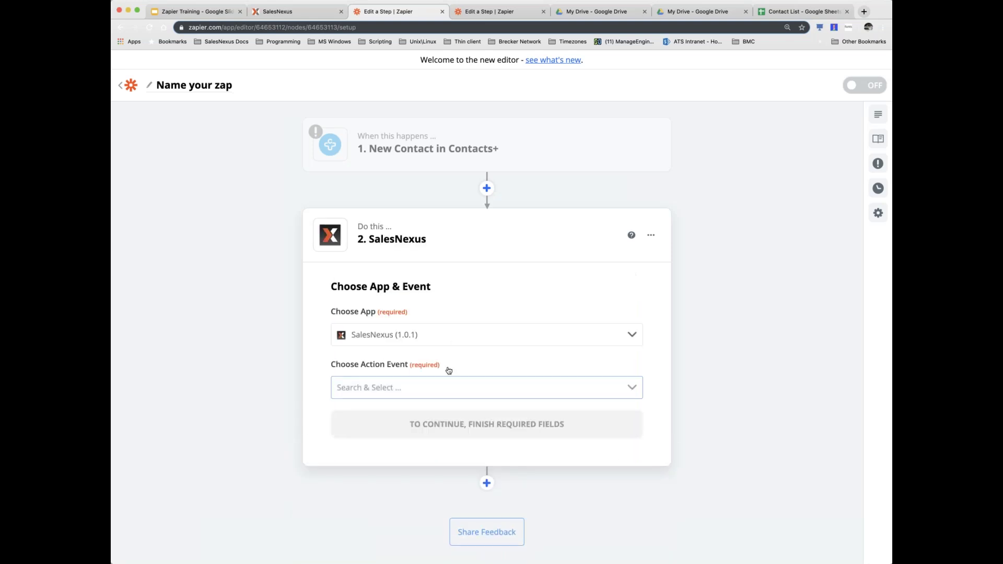
# - Browse the SalesNexus action events and pick Create Contact
pyautogui.click(399, 387)
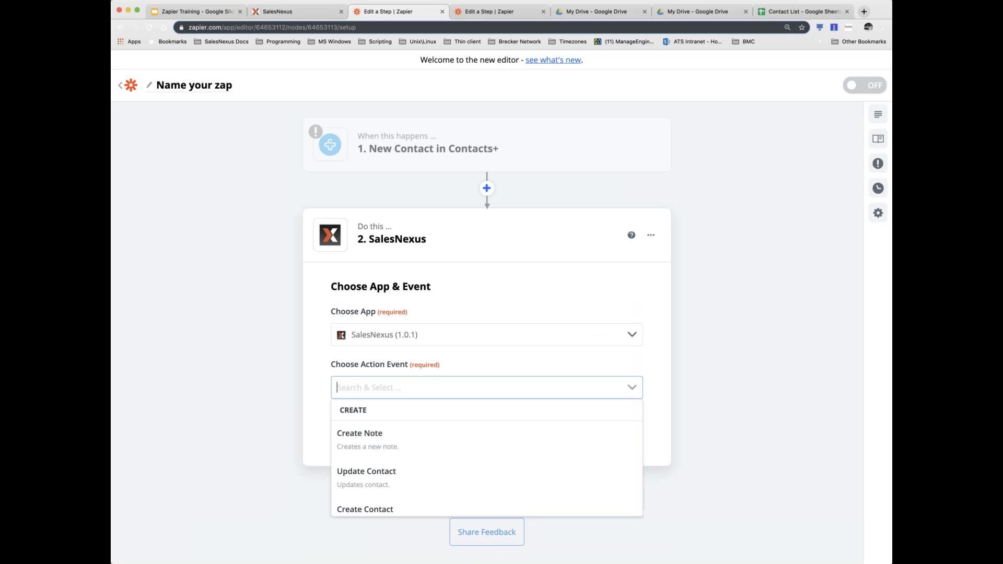
pyautogui.click(431, 336)
pyautogui.click(433, 336)
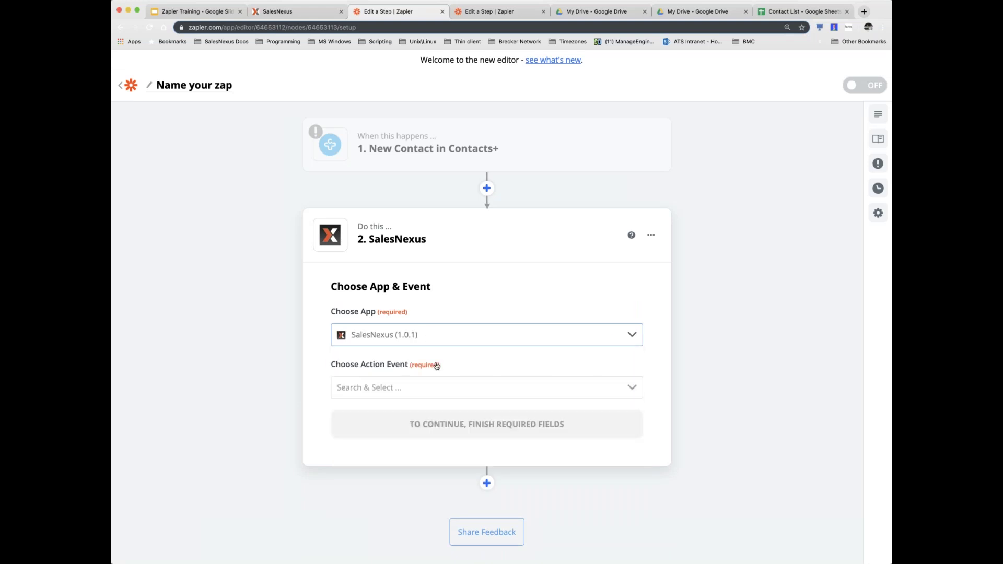
pyautogui.click(423, 386)
pyautogui.scroll(-2, 262, 384)
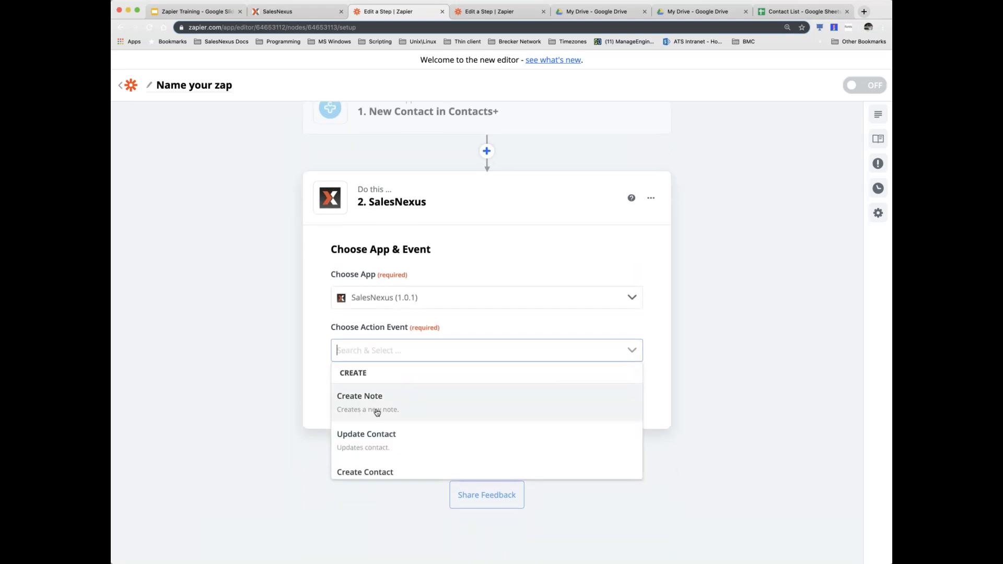
pyautogui.scroll(-1, 407, 410)
pyautogui.scroll(-3, 408, 413)
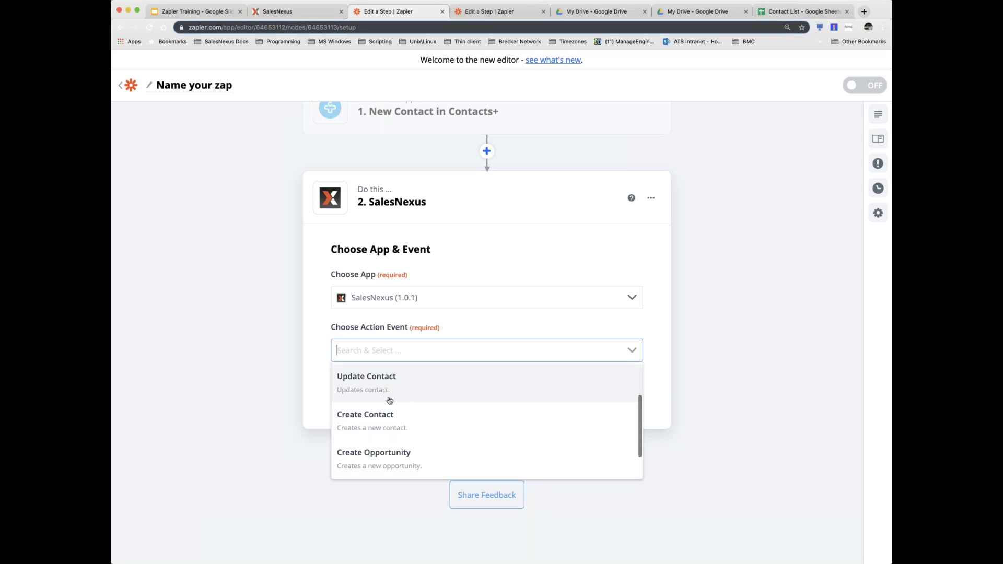
pyautogui.click(369, 419)
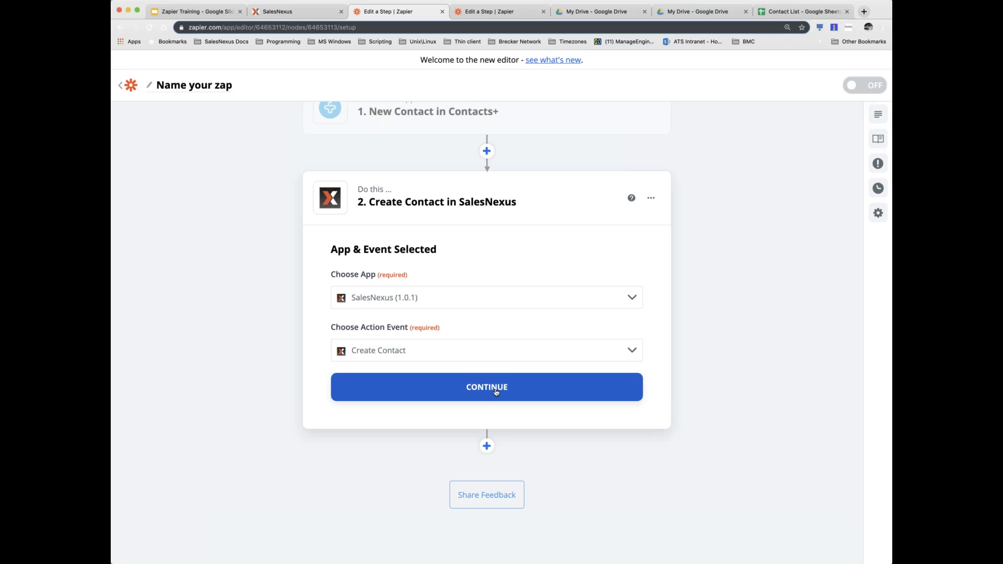
# - Try Update Contact and Create Note, then settle on Create Contact and confirm
pyautogui.click(633, 351)
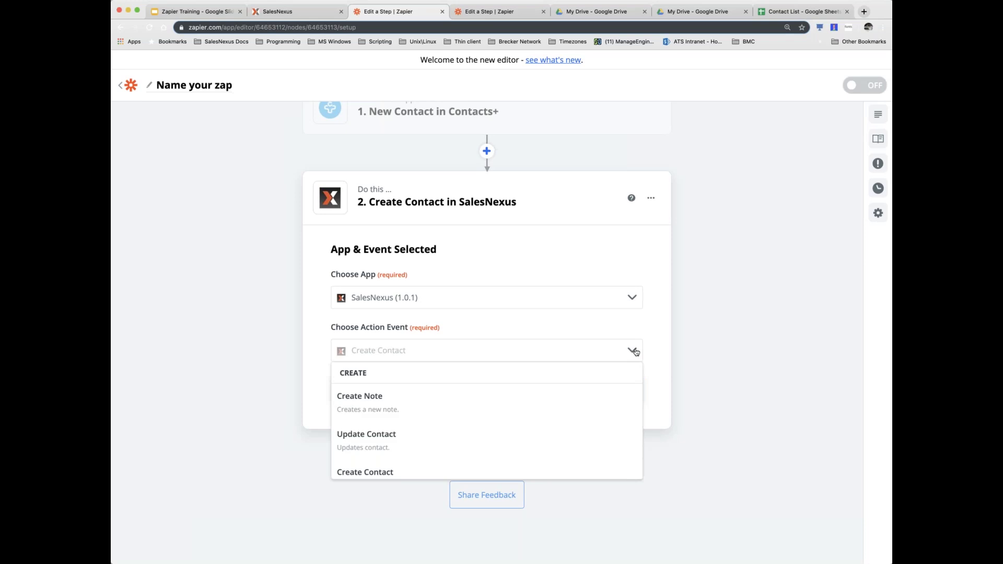
pyautogui.click(398, 437)
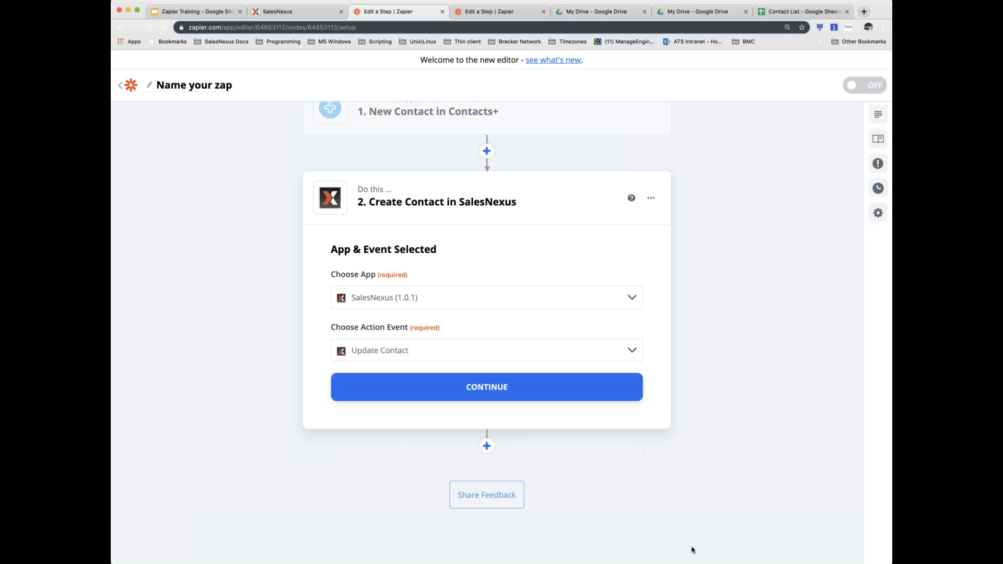
pyautogui.scroll(1, 663, 465)
pyautogui.click(633, 387)
pyautogui.click(408, 444)
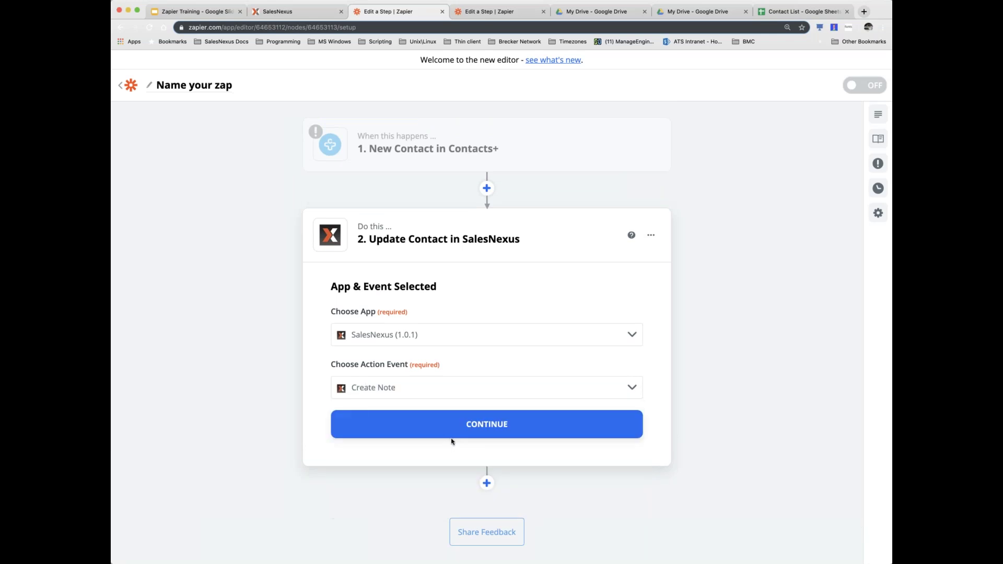
pyautogui.click(577, 385)
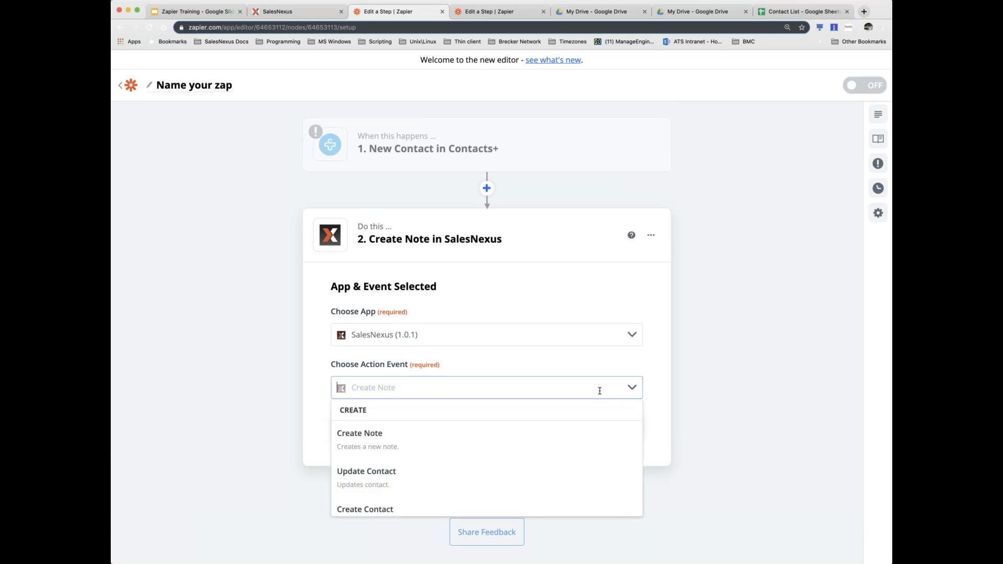
pyautogui.click(387, 504)
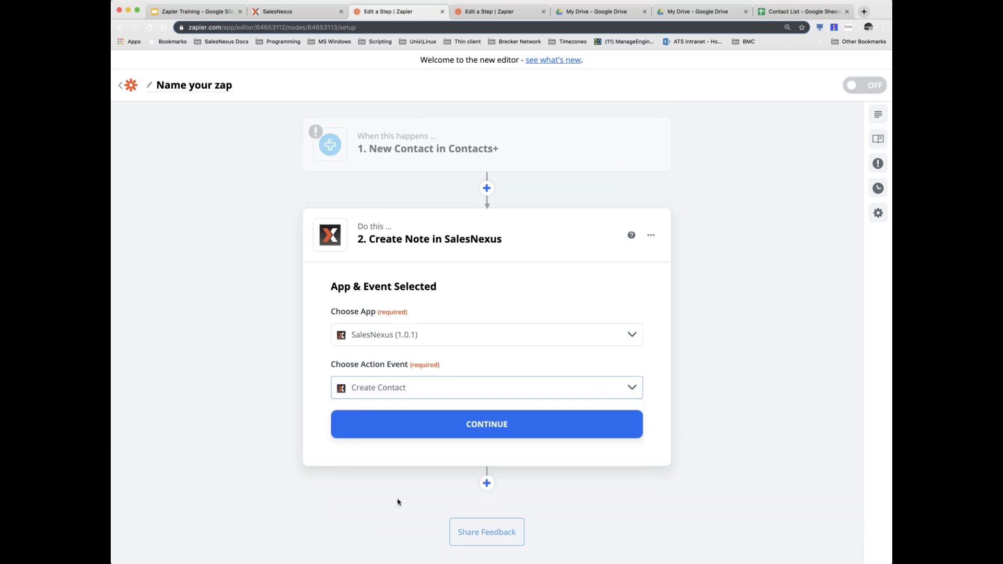
pyautogui.click(477, 428)
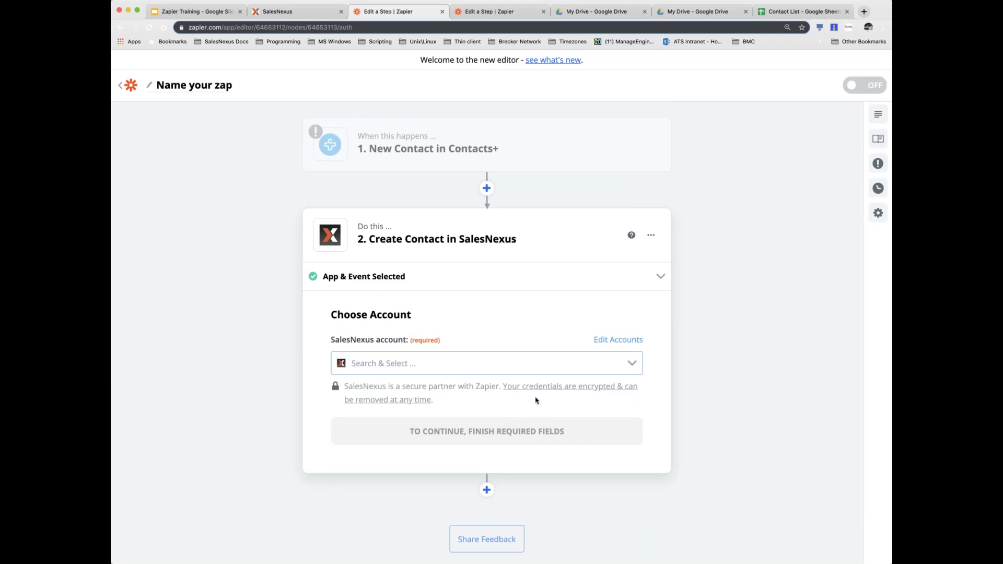
# - Select the existing SalesNexus (1.0.1) account for the action
pyautogui.click(634, 364)
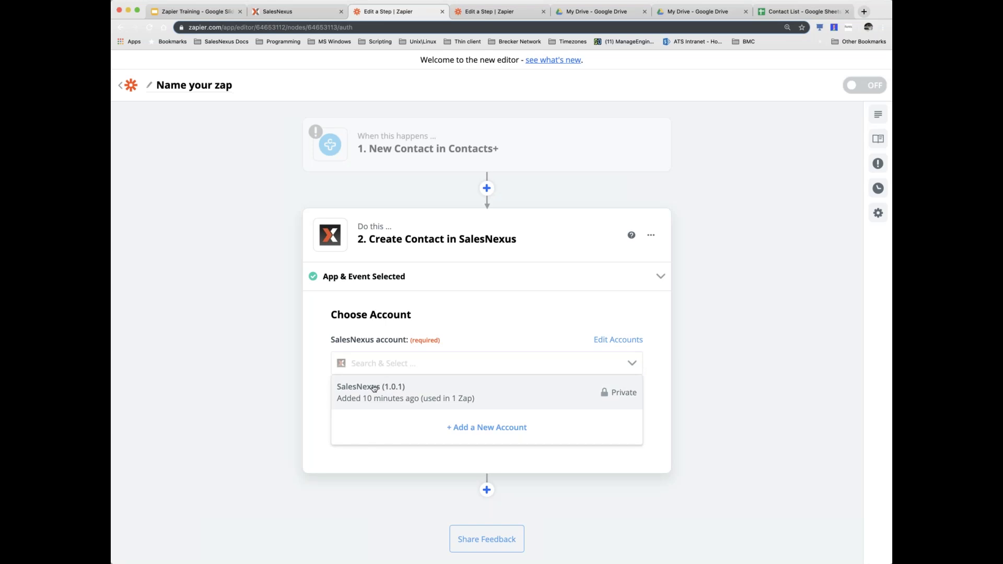
pyautogui.click(405, 390)
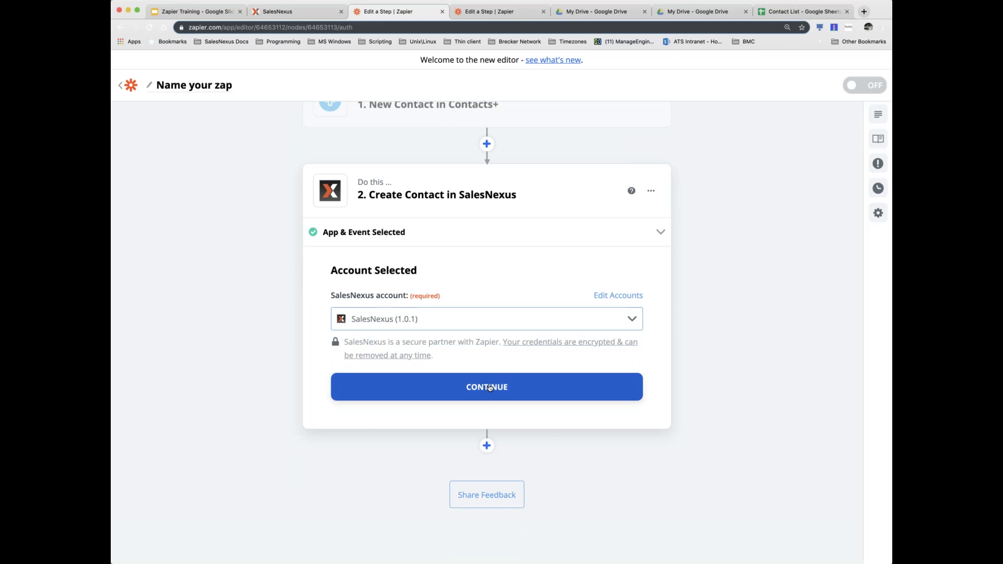
pyautogui.click(487, 385)
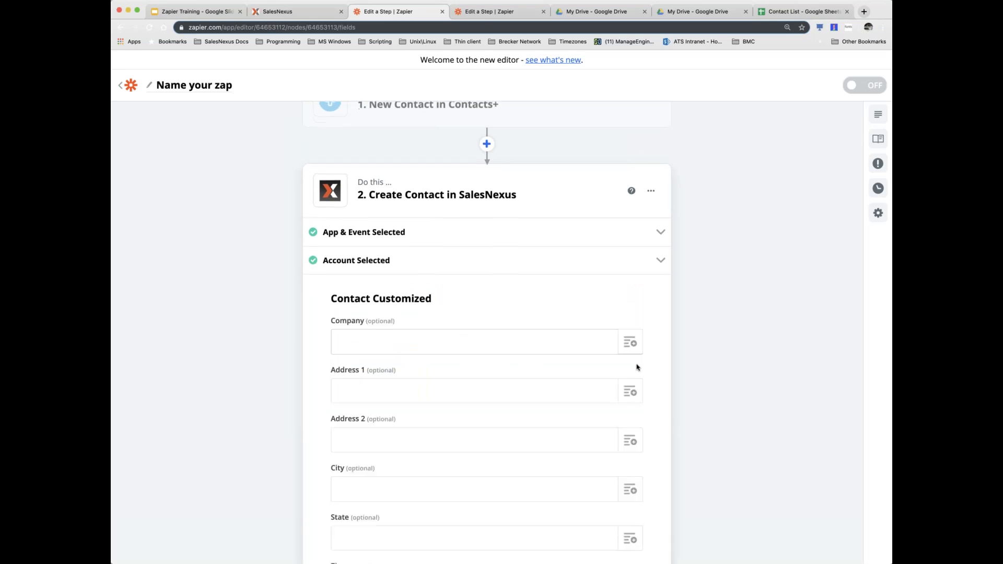
# - List the New Contact fields available for the Company field and scroll through them
pyautogui.scroll(-2, 620, 344)
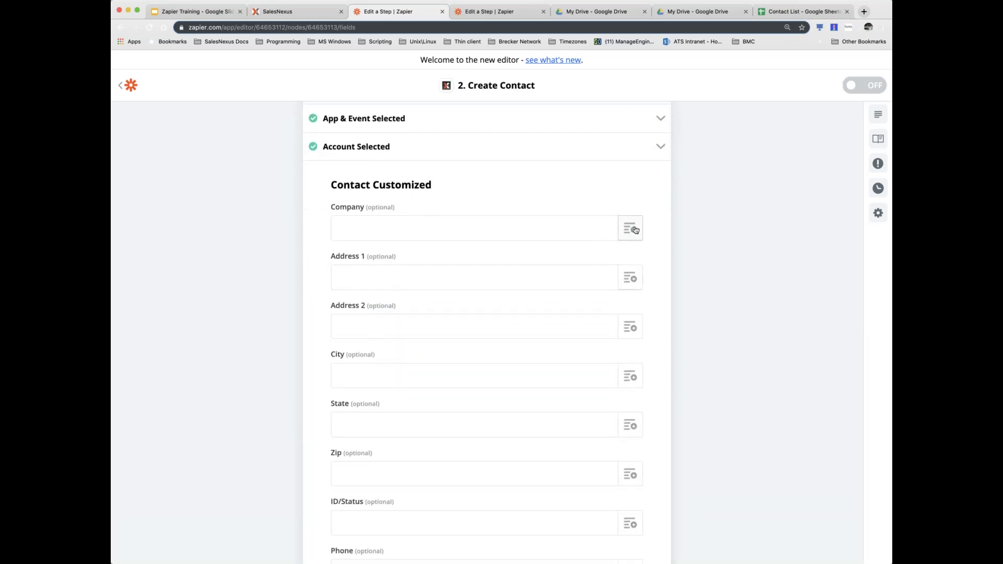
pyautogui.click(635, 230)
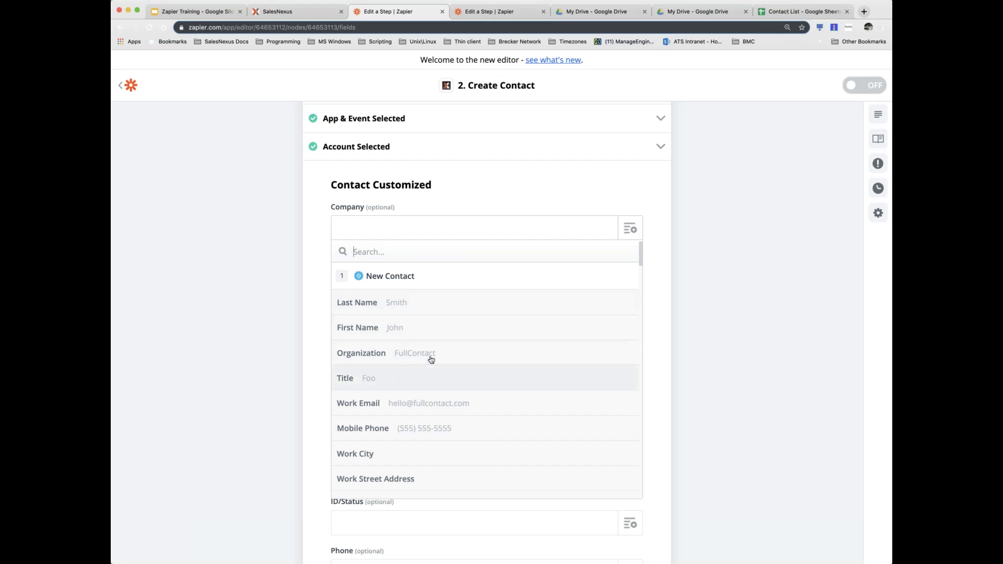
pyautogui.scroll(-10, 431, 360)
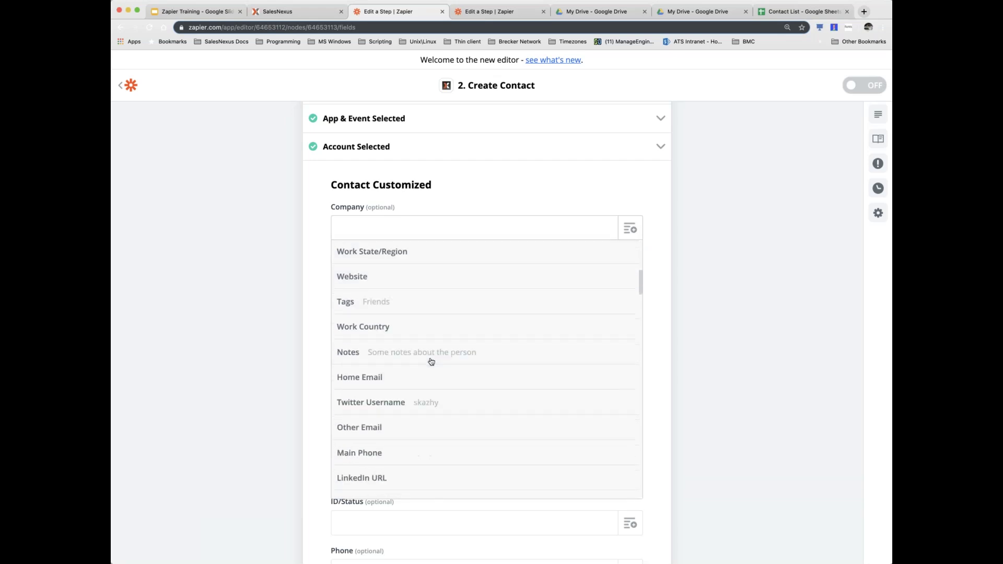
pyautogui.scroll(-8, 431, 361)
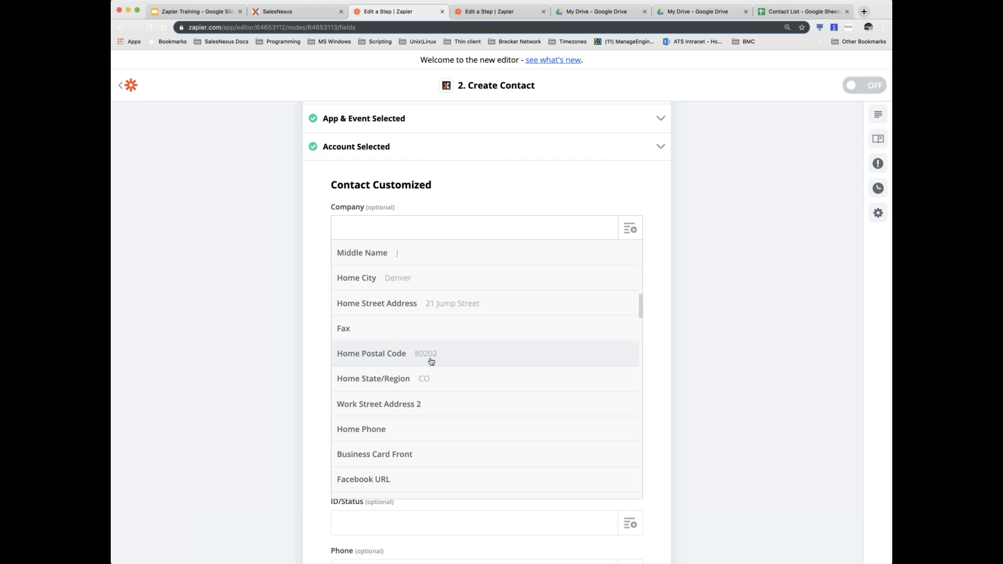
pyautogui.scroll(-5, 431, 361)
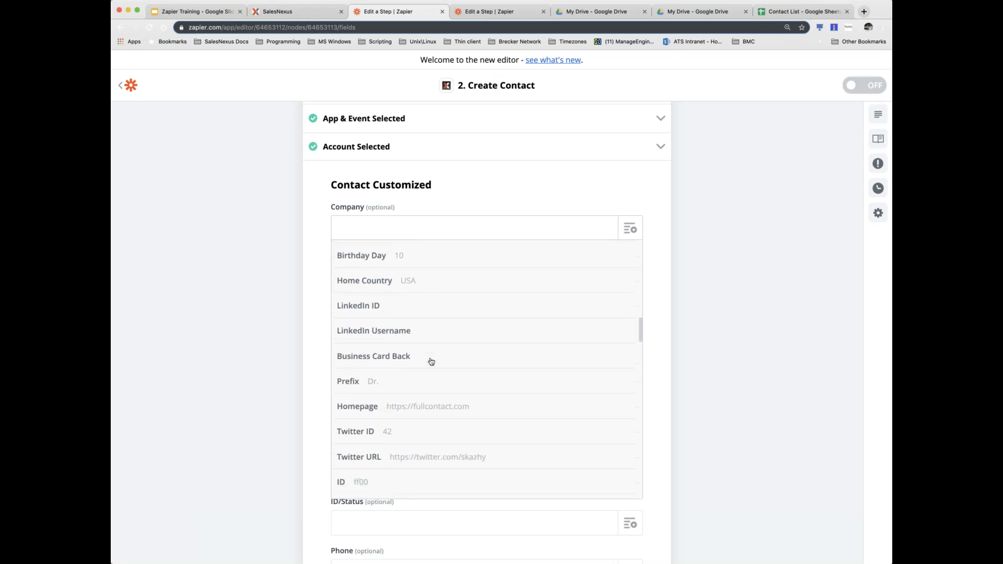
pyautogui.scroll(8, 431, 361)
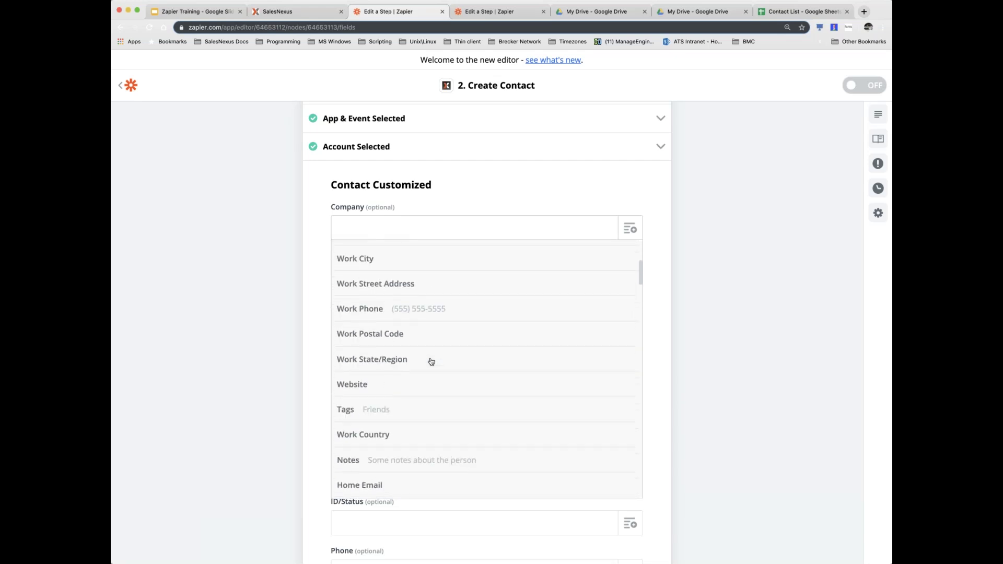
pyautogui.scroll(6, 431, 362)
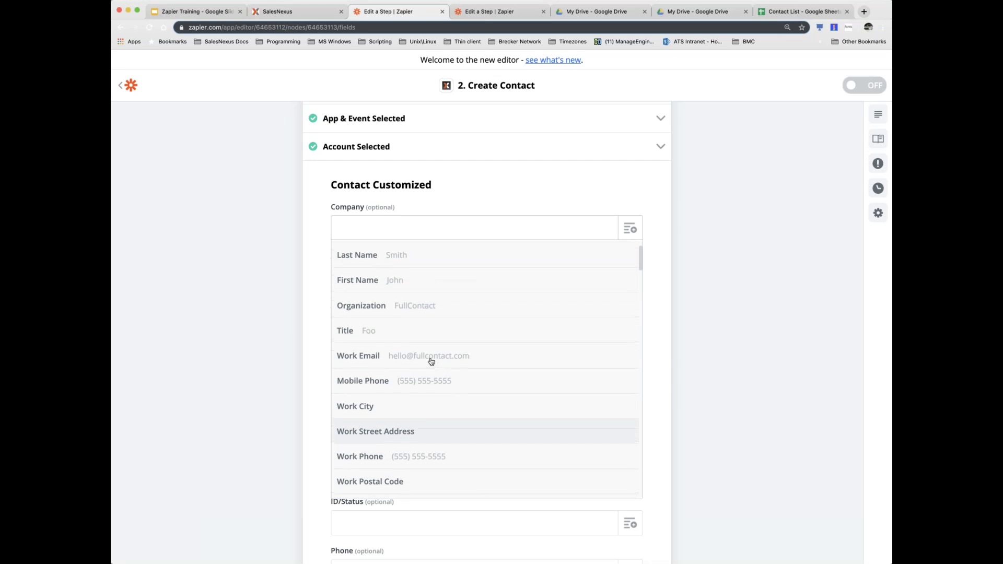
pyautogui.scroll(1, 434, 313)
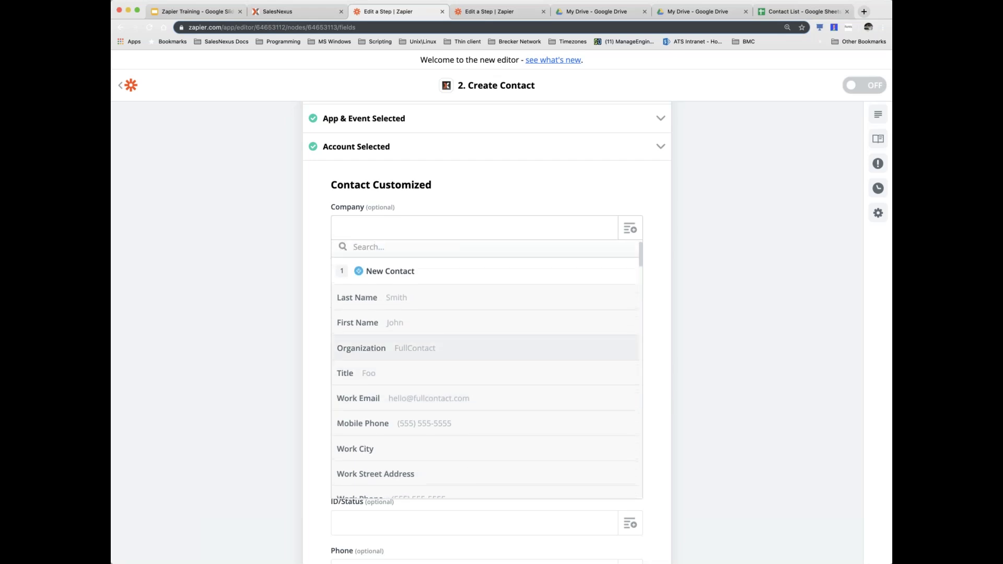
# - Map Organization into Company and Work Street Address into Address 1
pyautogui.click(372, 354)
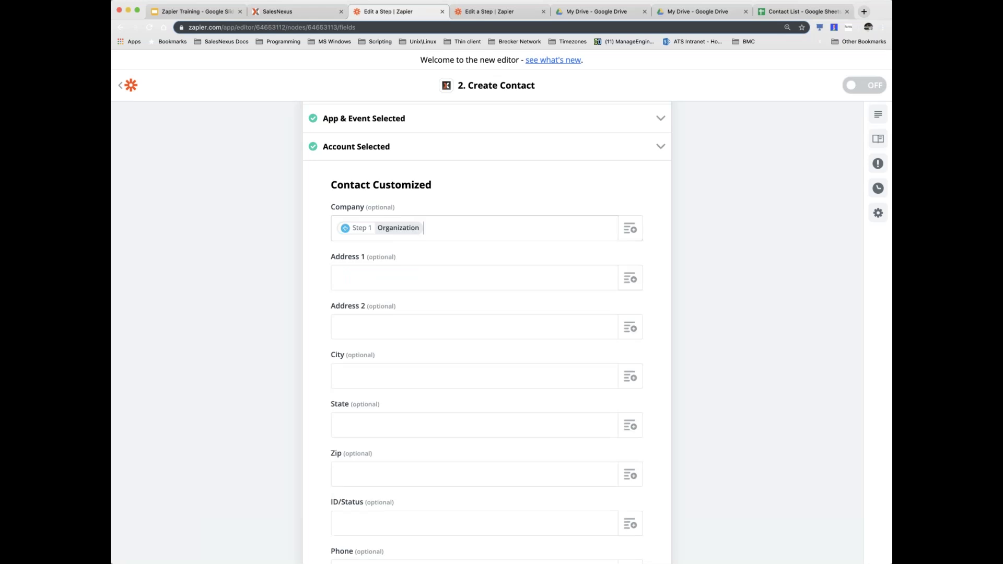
pyautogui.click(630, 278)
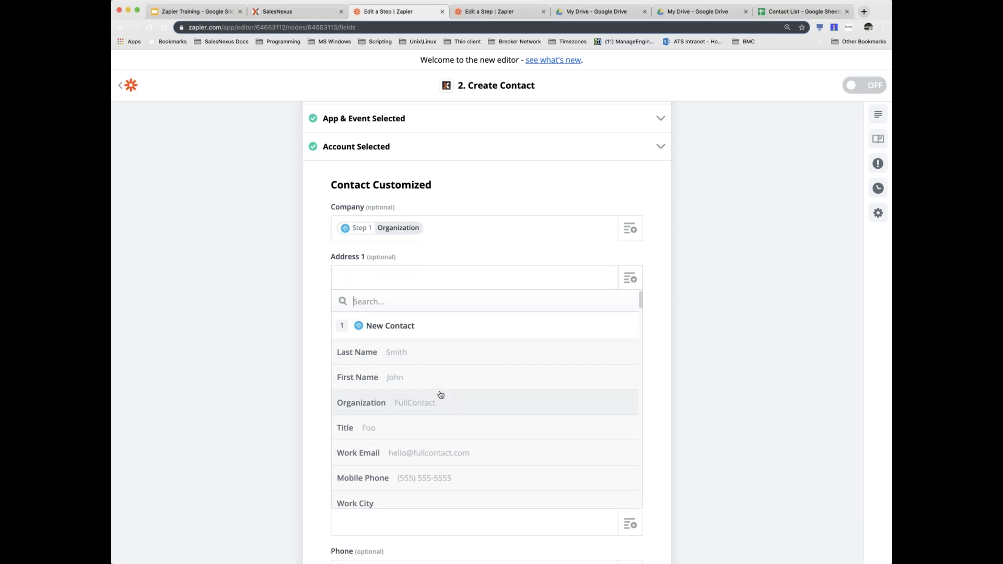
pyautogui.scroll(-3, 440, 395)
pyautogui.scroll(-1, 441, 395)
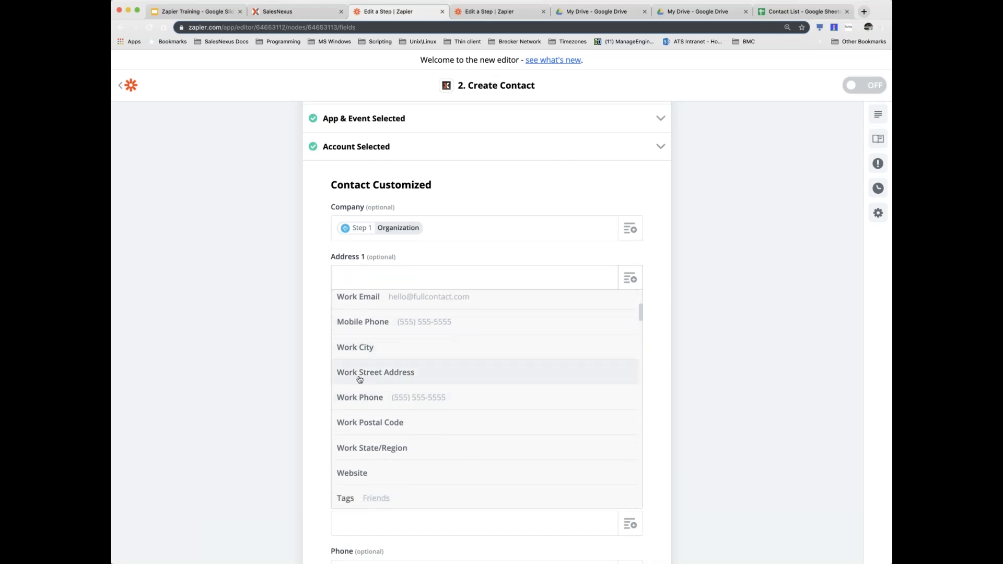
pyautogui.click(405, 373)
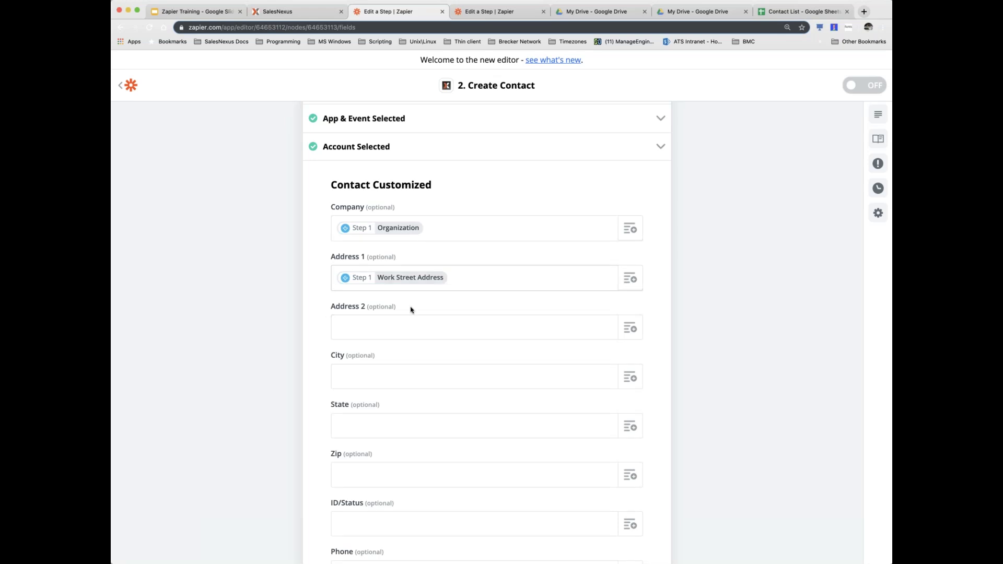
# - Search 'City' and map Work City into the City field
pyautogui.scroll(-3, 406, 353)
pyautogui.click(393, 252)
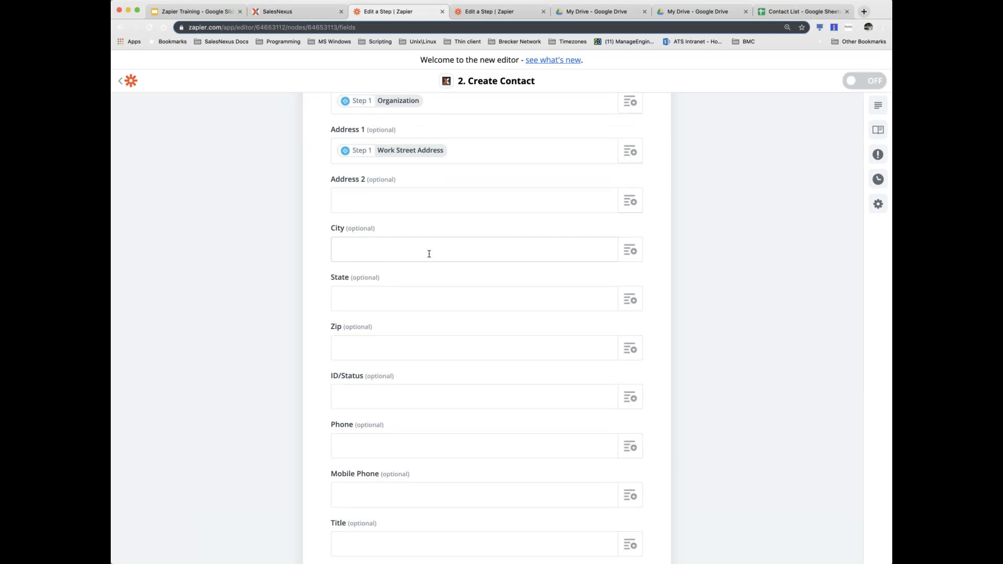
pyautogui.click(630, 251)
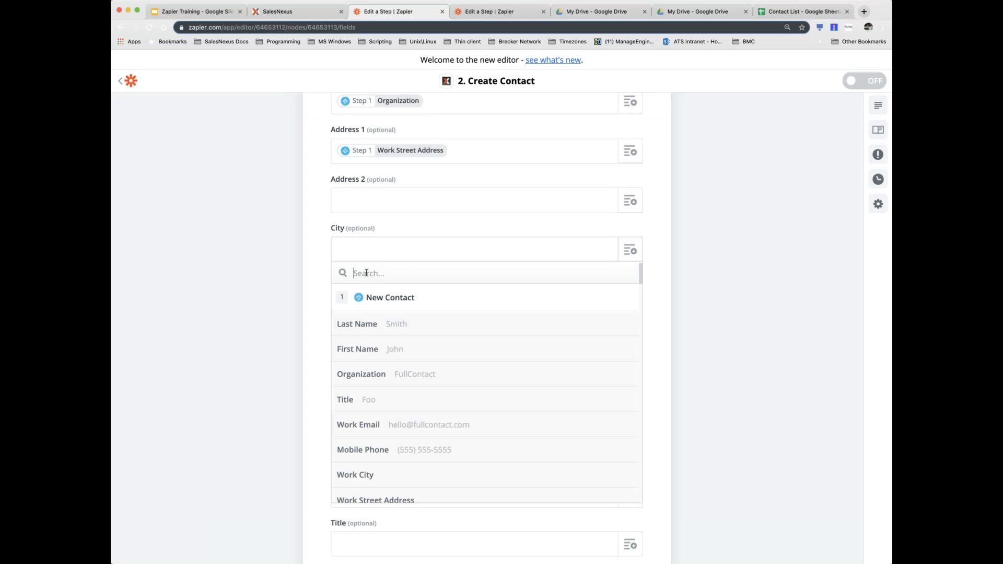
pyautogui.write('City')
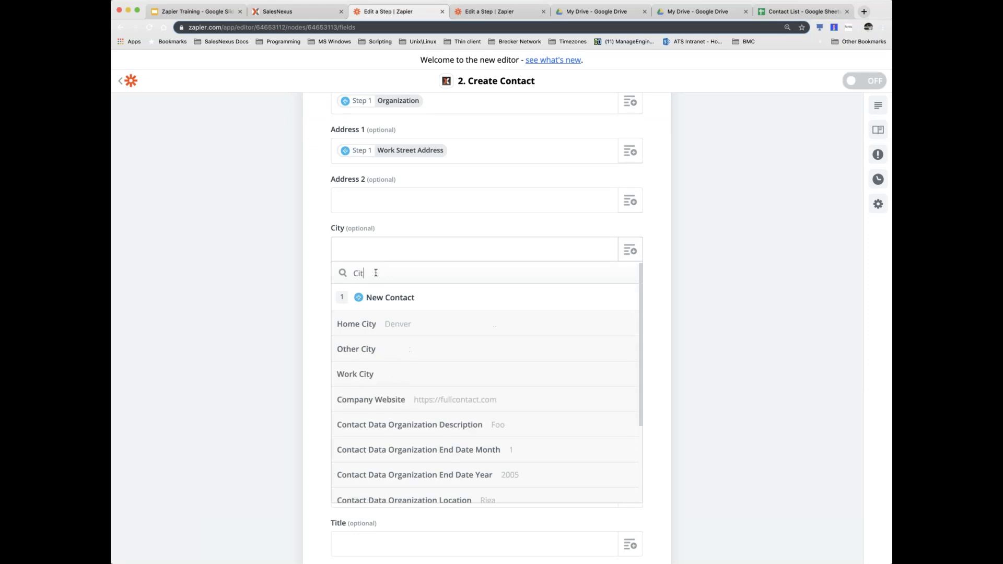
pyautogui.click(357, 373)
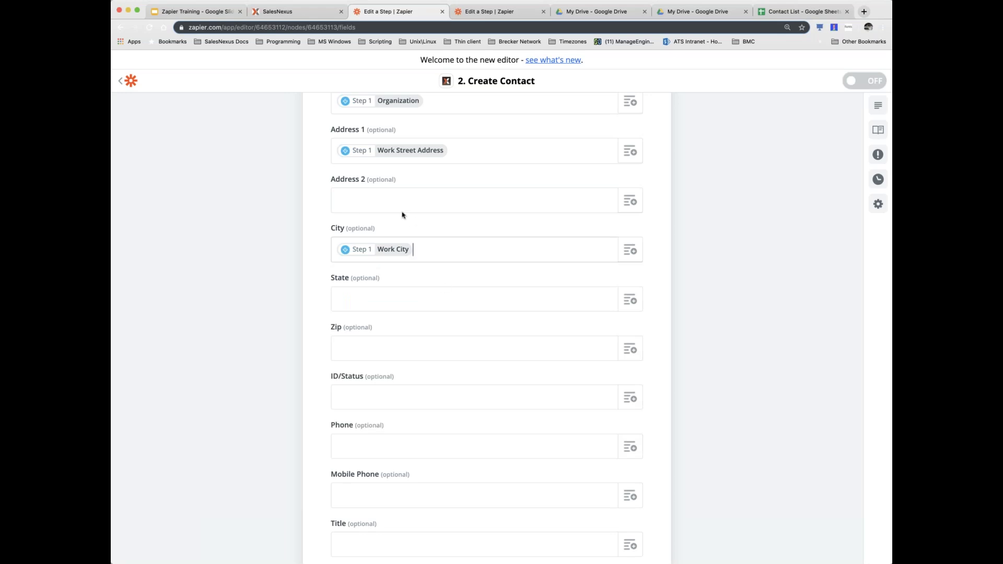
pyautogui.scroll(3, 405, 224)
pyautogui.scroll(-8, 406, 223)
pyautogui.scroll(-3, 482, 393)
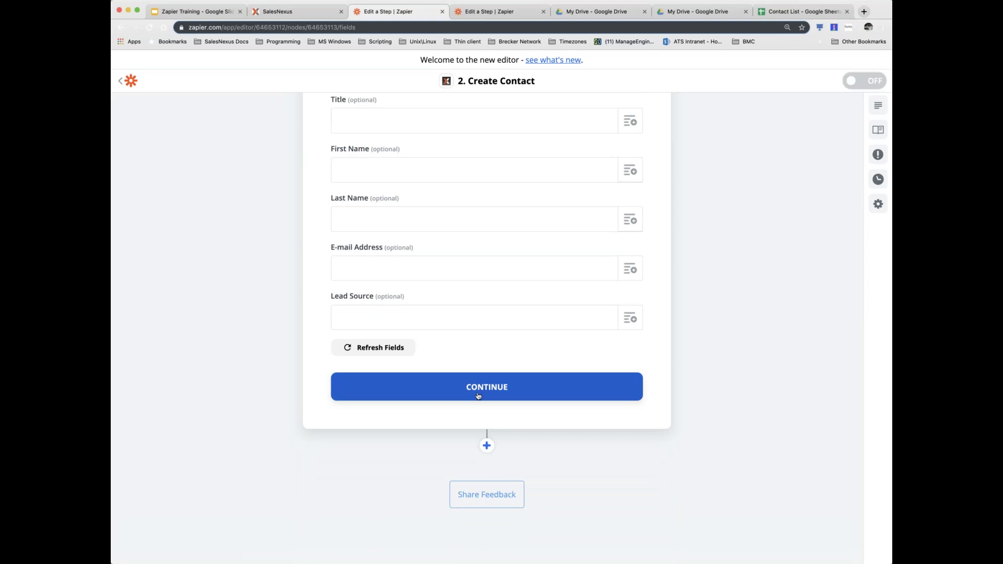
# - Save the contact mapping, review the connection test, then present the Zapier Training slides
pyautogui.click(512, 395)
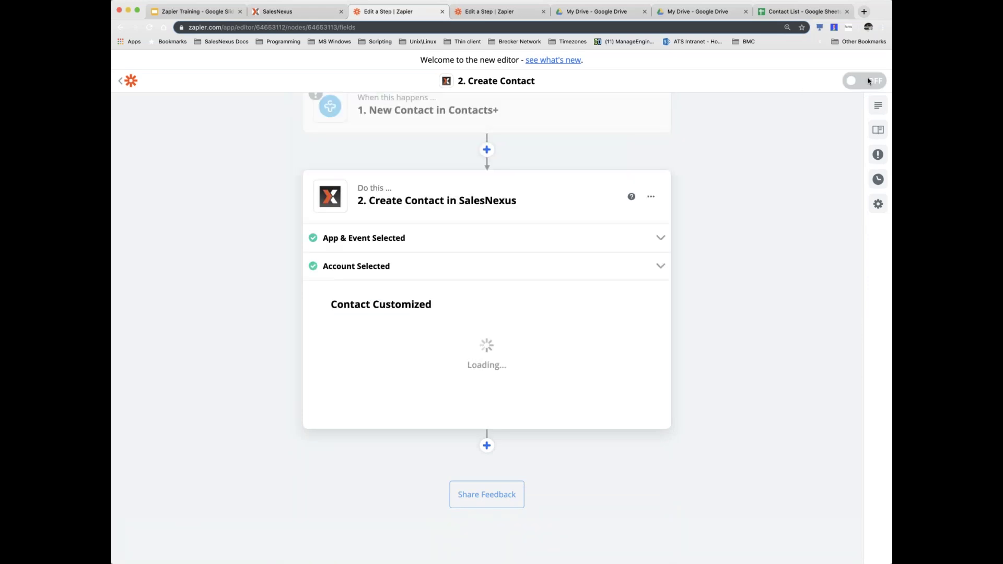
pyautogui.scroll(10, 475, 348)
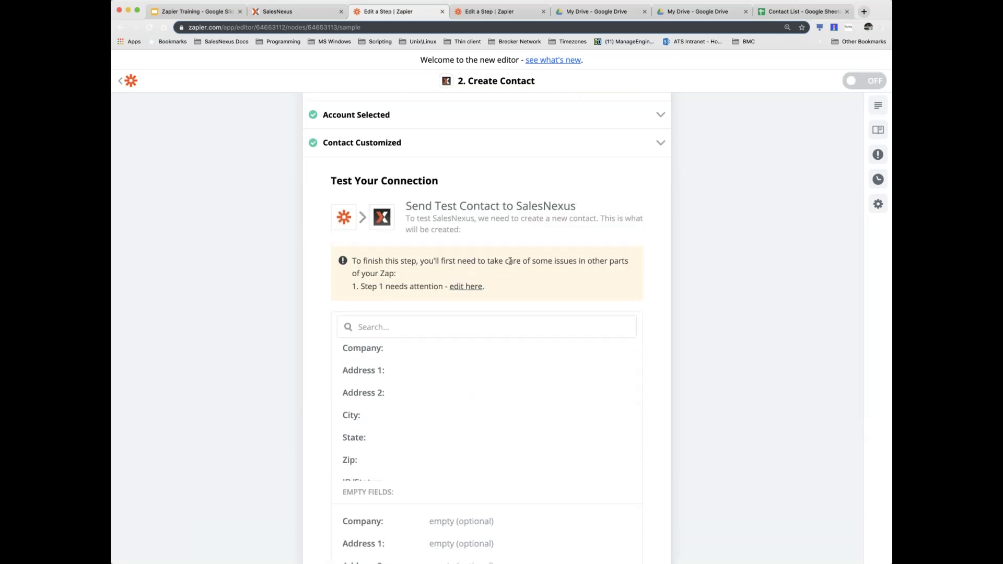
pyautogui.scroll(5, 347, 157)
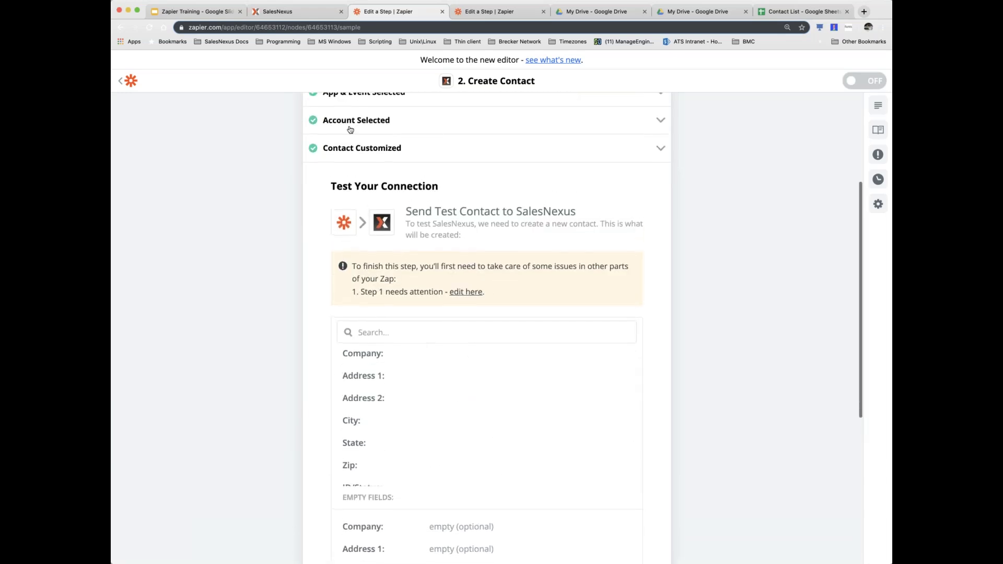
pyautogui.scroll(-10, 242, 340)
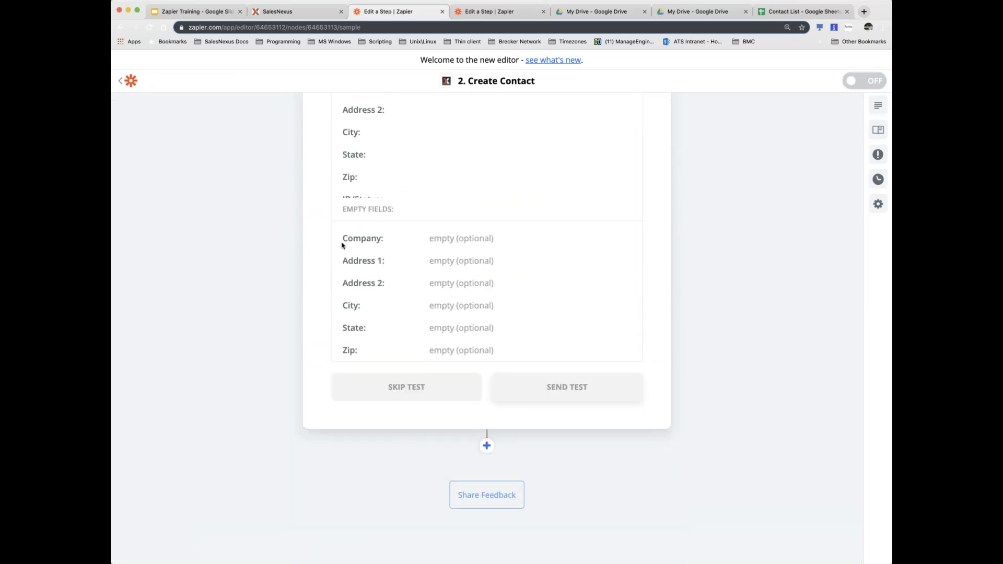
pyautogui.scroll(10, 602, 328)
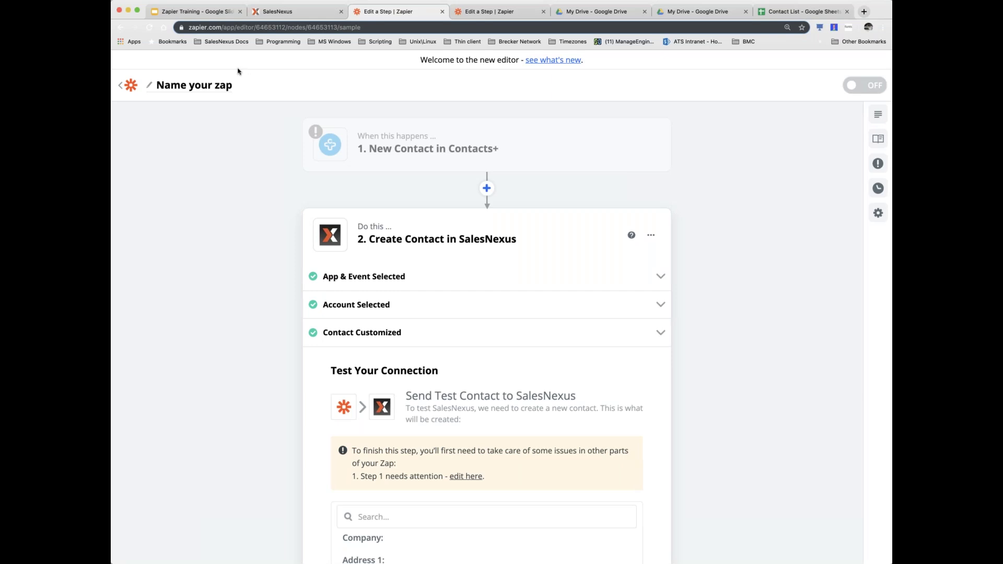
pyautogui.click(207, 12)
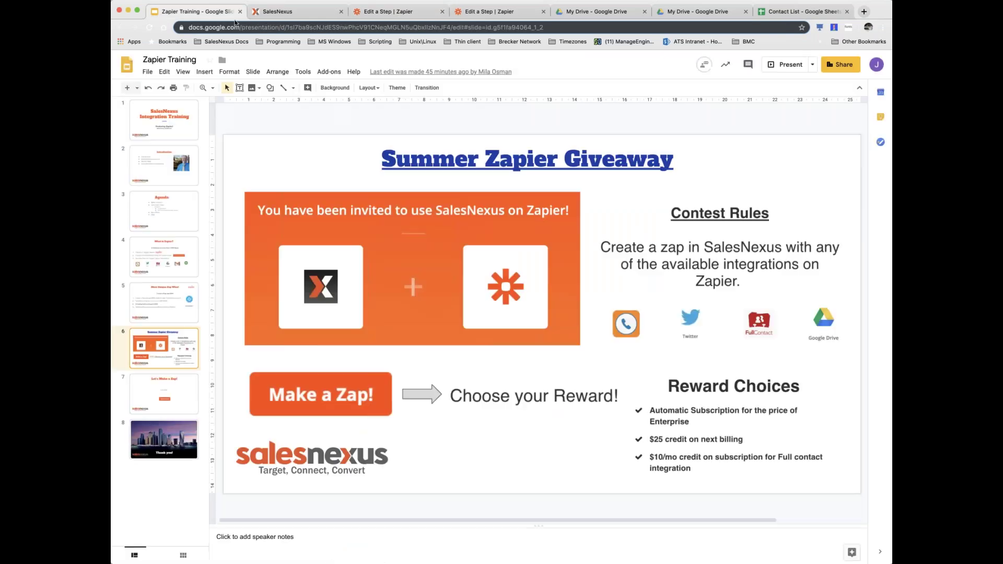
pyautogui.click(786, 66)
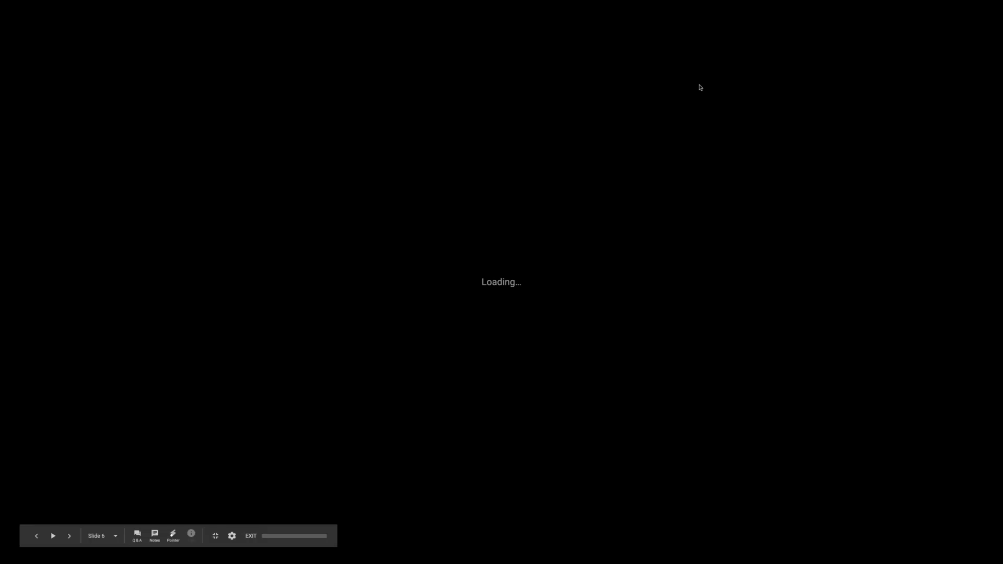